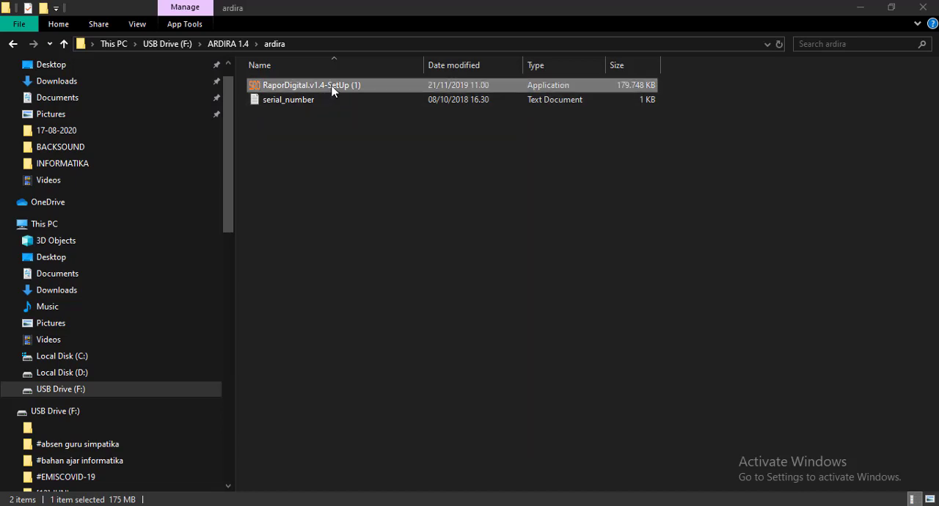
Start the RaporDigital v1.4 setup and paste the serial number into the user information page, keeping the existing user name.
double_click(331, 86)
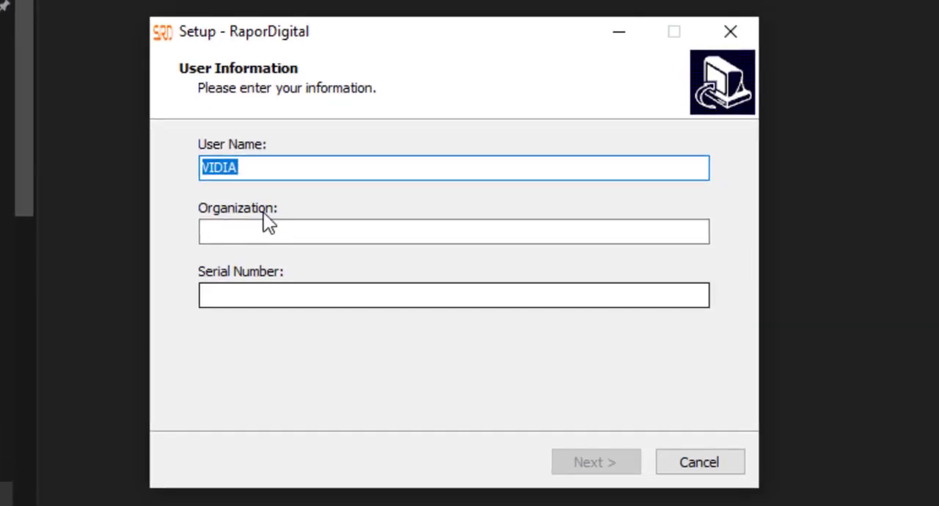
left_click(235, 294)
key("ctrl+v")
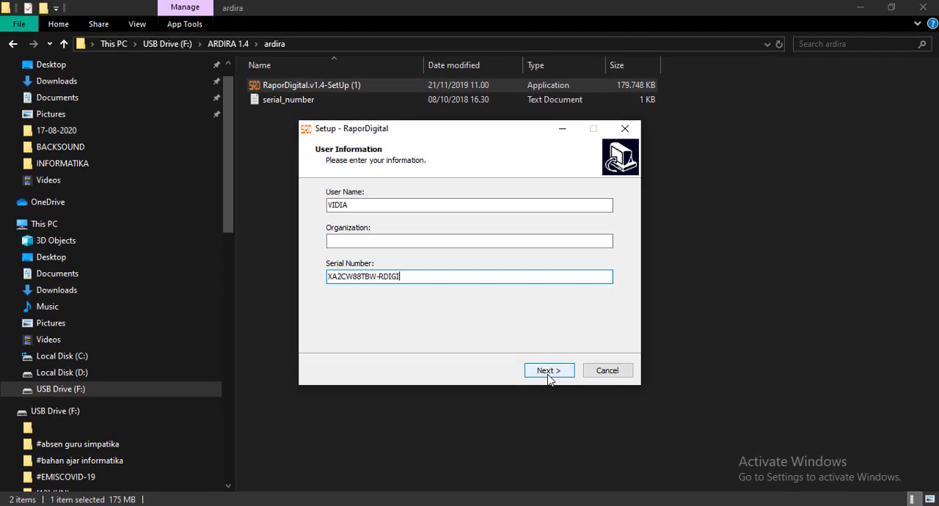
left_click(596, 462)
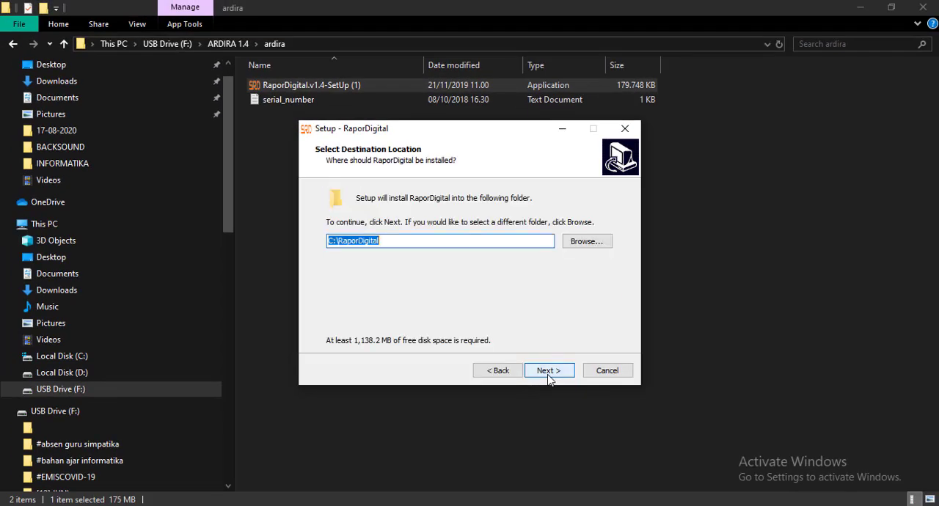
Install RaporDigital into C:\RaporDigital with the desktop shortcut option enabled, dismissing the shortcut error and completing the setup.
left_click(544, 370)
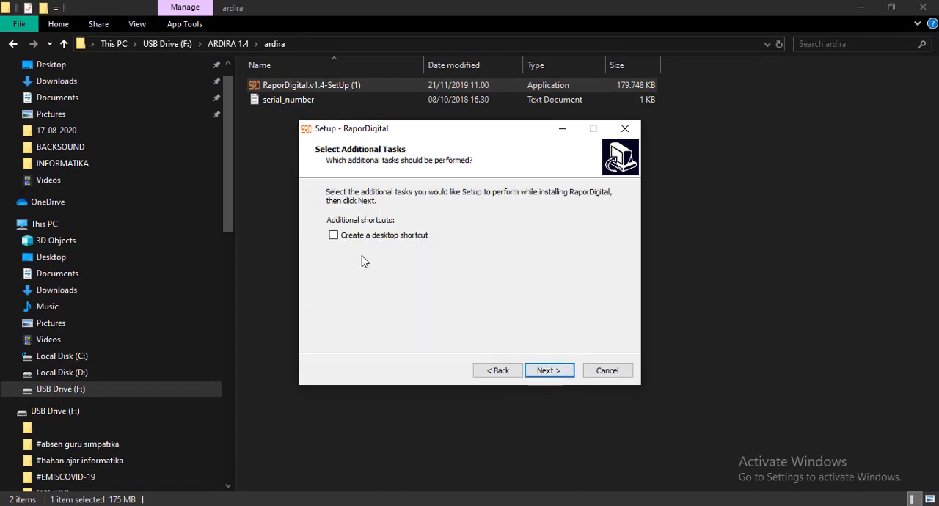
left_click(334, 238)
left_click(551, 372)
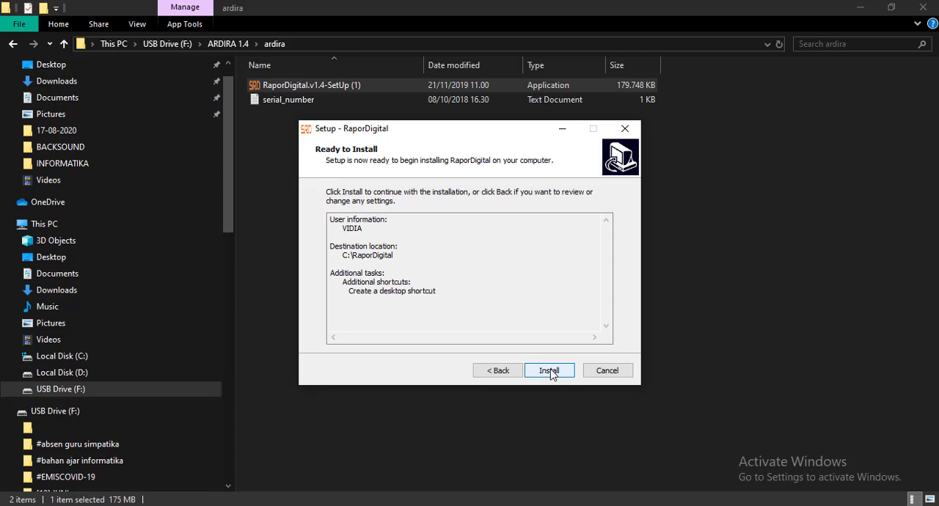
left_click(550, 371)
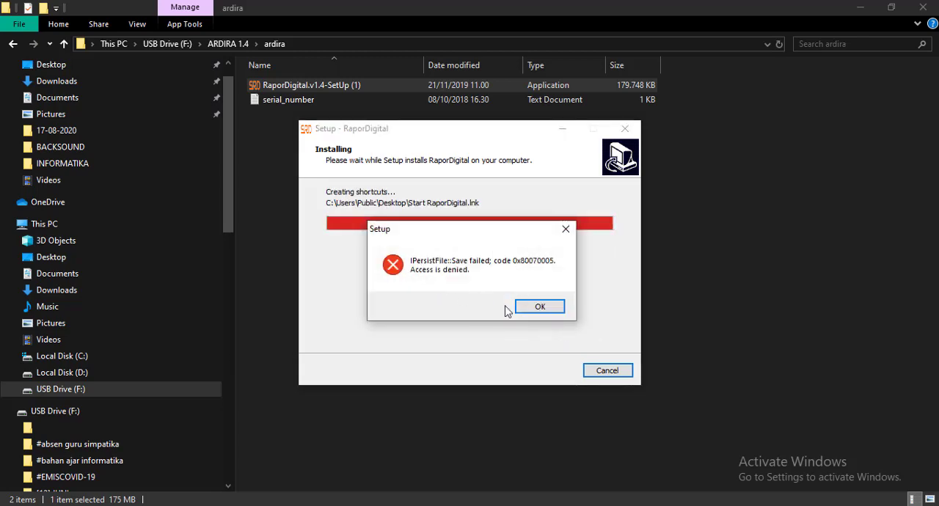
left_click(534, 307)
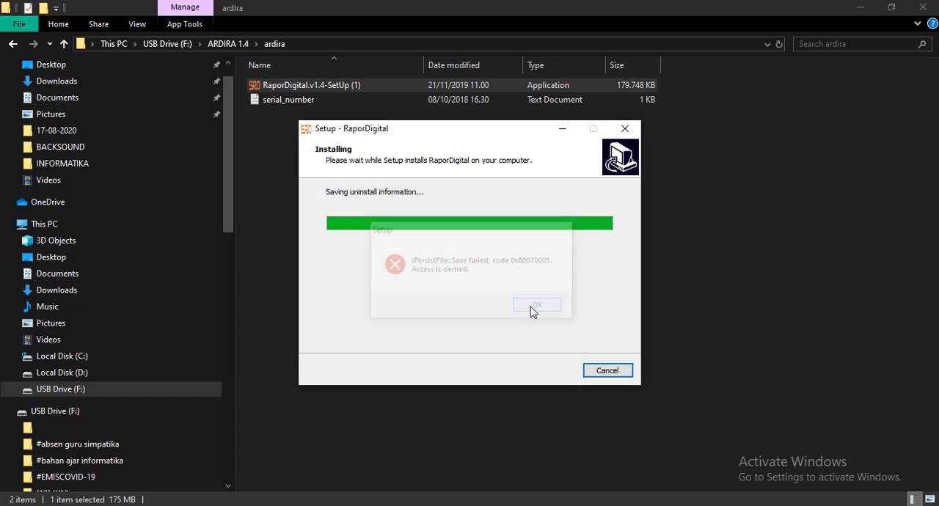
left_click(549, 370)
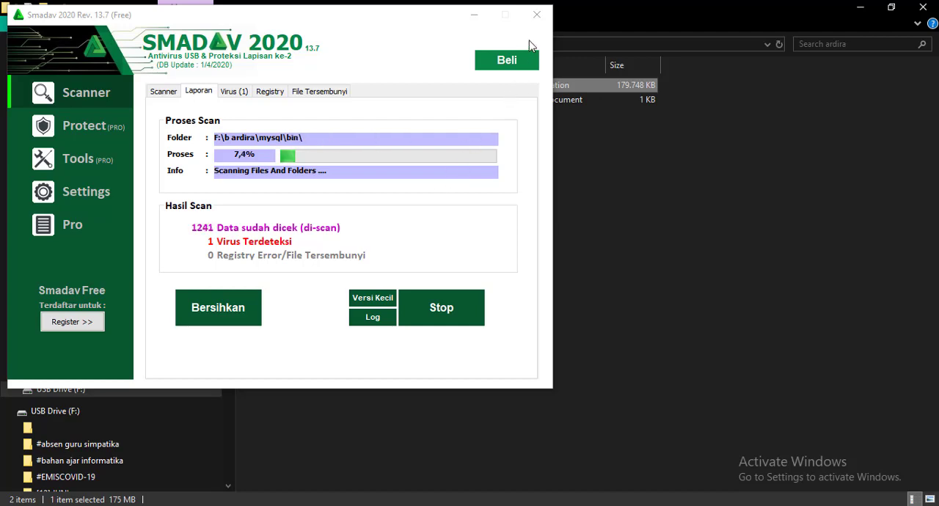
Abort the Smadav scan and clear the desktop of open windows, closing the serial_number text file.
left_click(537, 14)
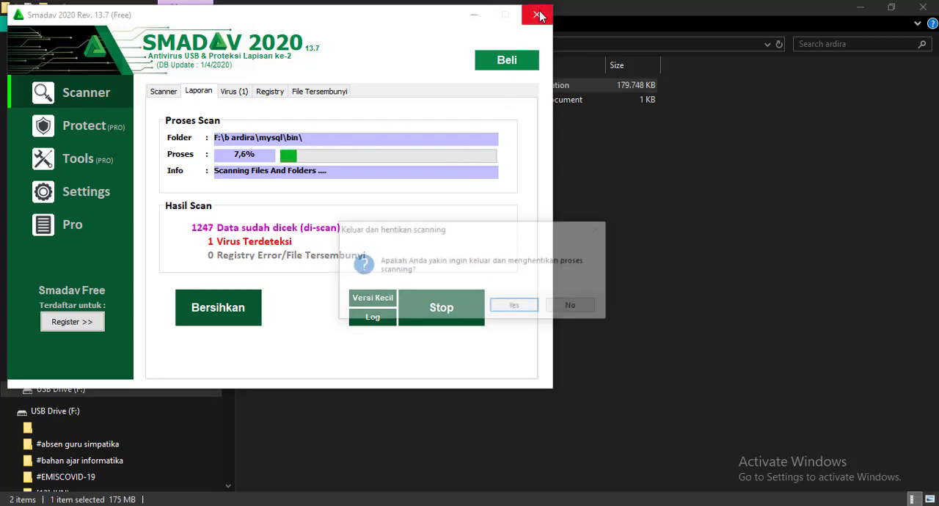
left_click(532, 305)
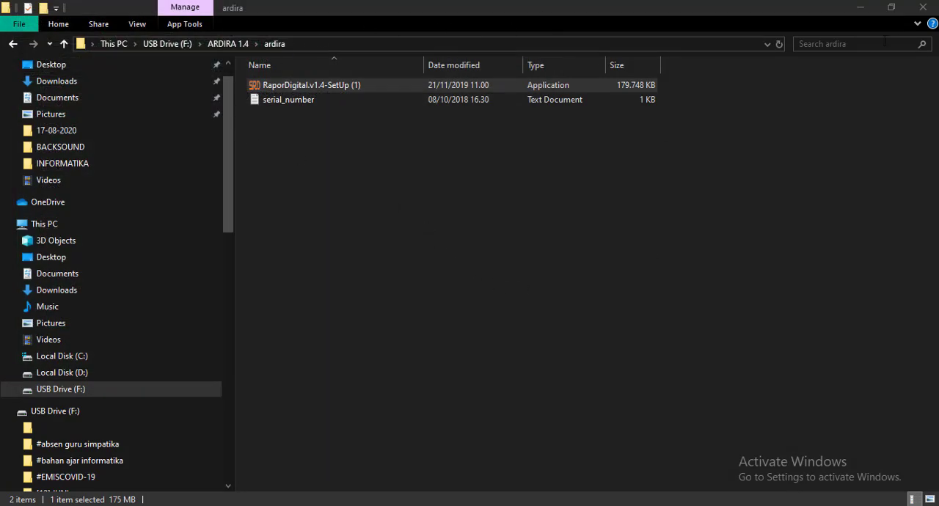
left_click(859, 12)
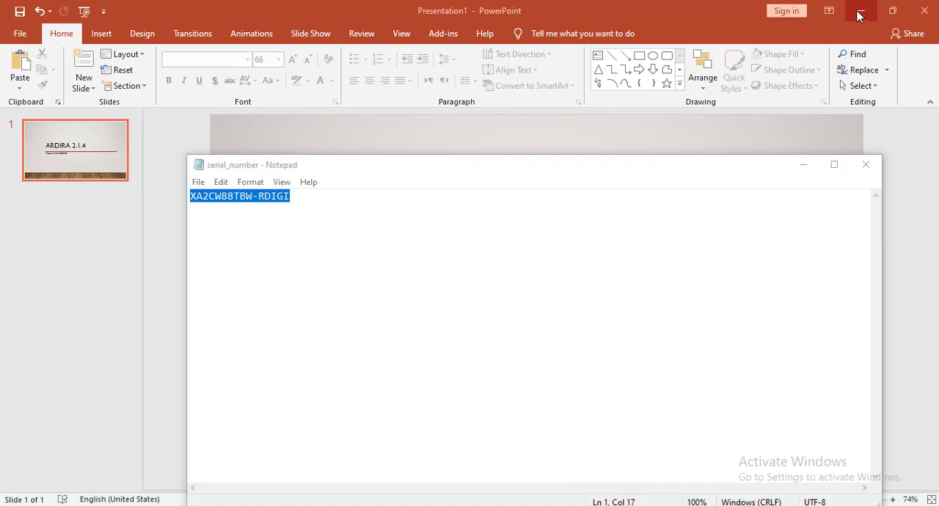
left_click(861, 14)
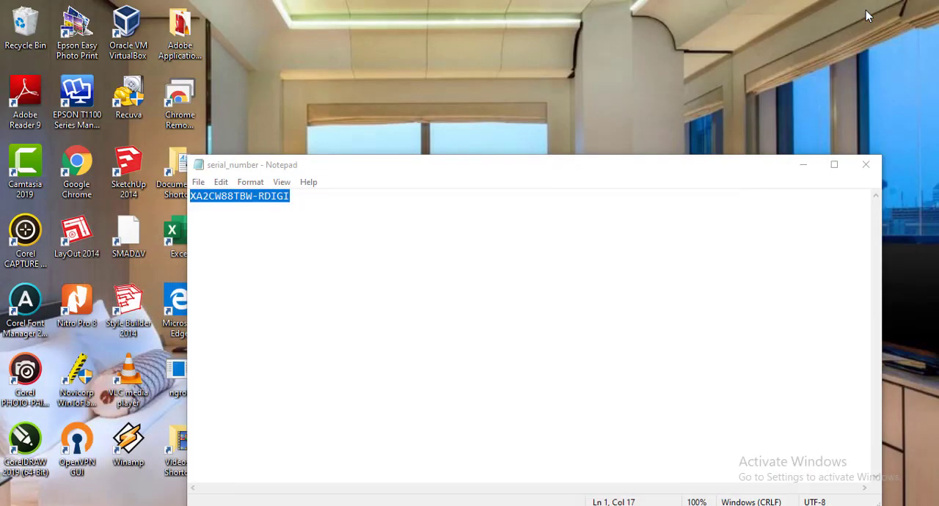
left_click(866, 165)
right_click(610, 159)
left_click(639, 201)
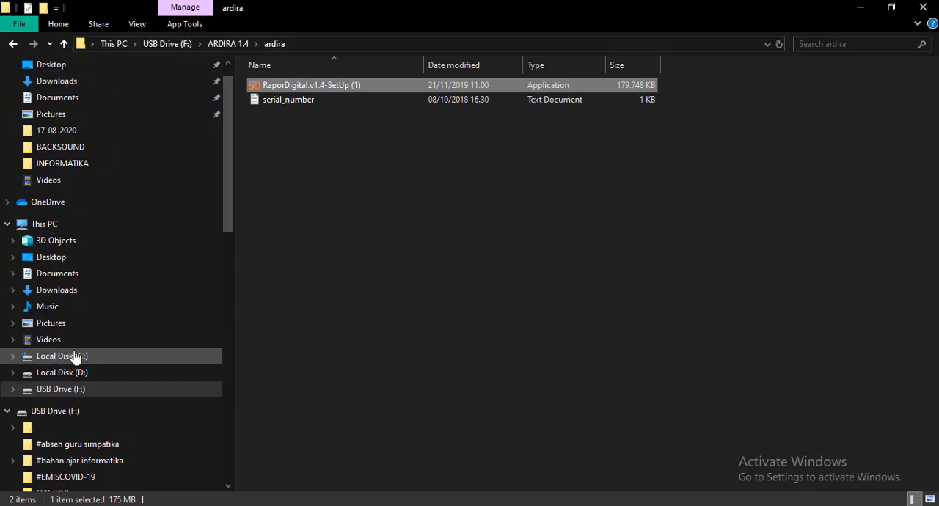
Open the RaporDigital folder on Local Disk (C:) in File Explorer and dismiss the Smadav virus alert without cleaning.
left_click(34, 359)
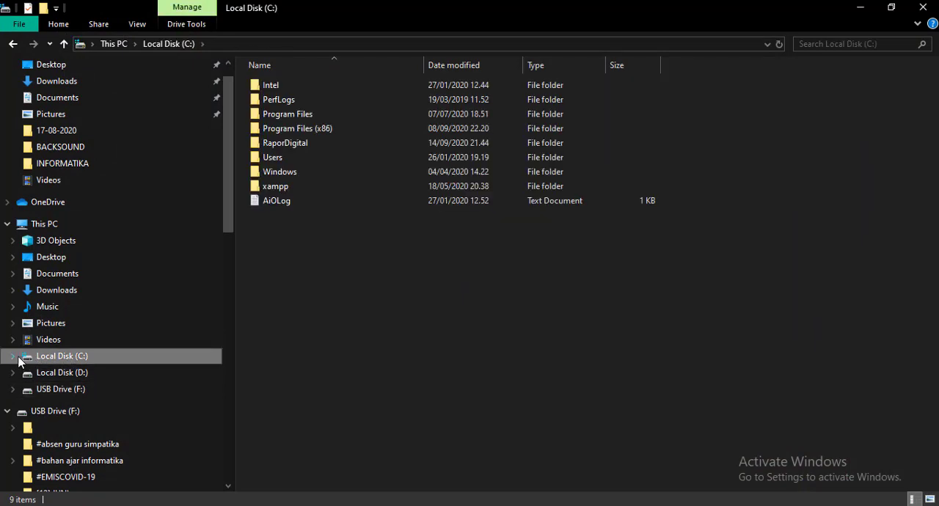
left_click(14, 357)
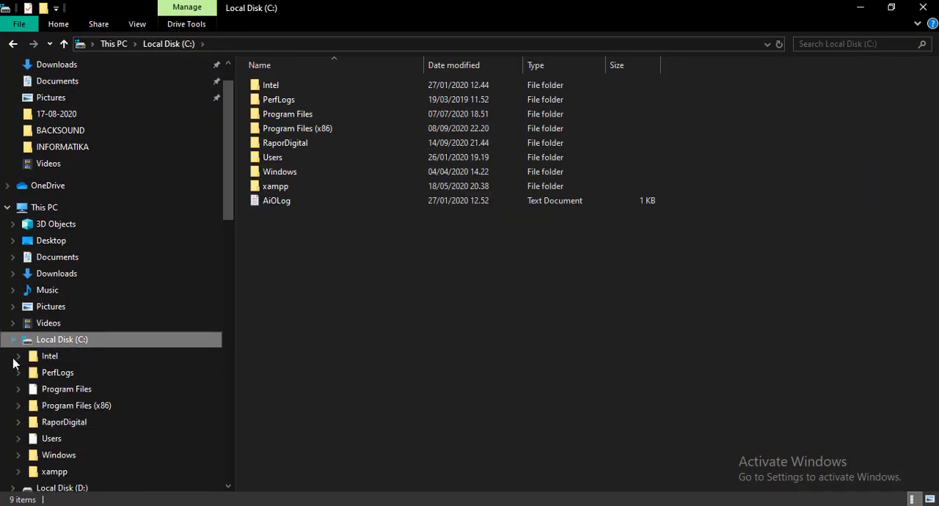
left_click(56, 426)
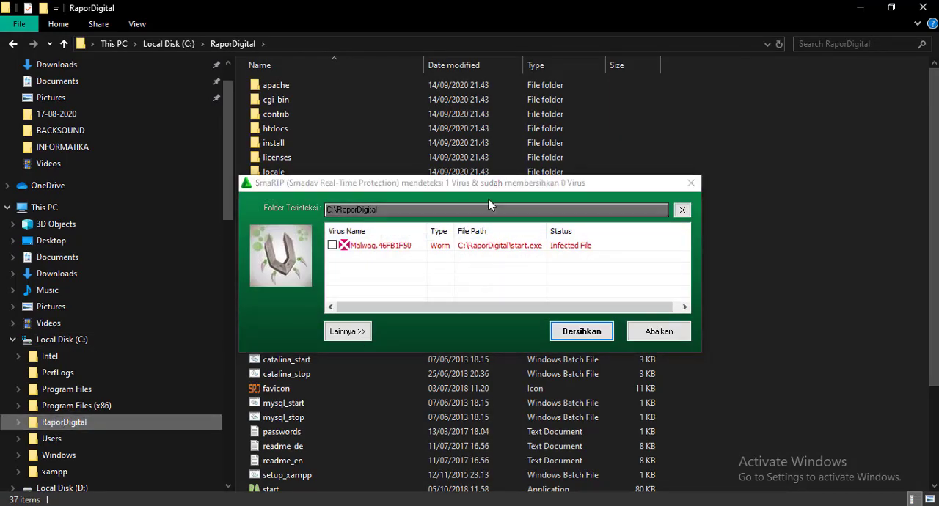
left_click(695, 183)
Create a desktop shortcut to the xampp-control application from the RaporDigital folder and return to the desktop.
scroll(433, 302, "down", 3)
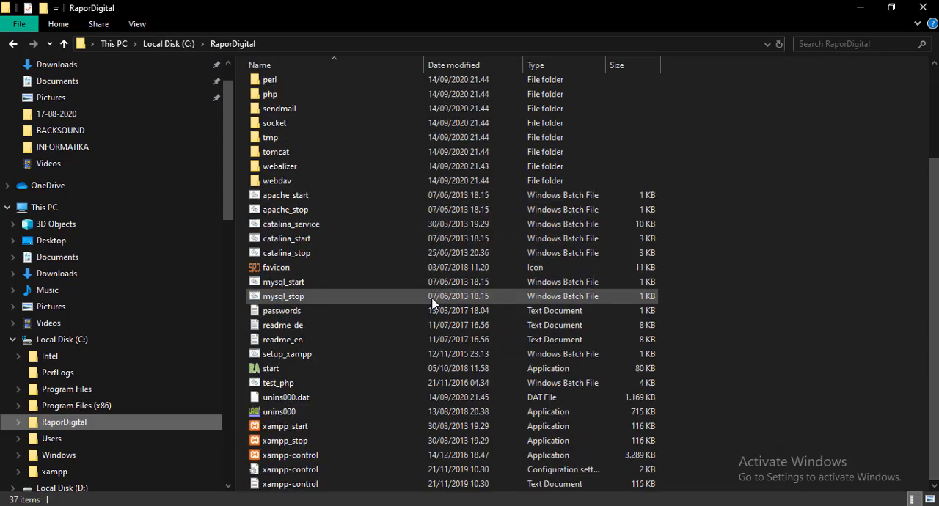
left_click(281, 371)
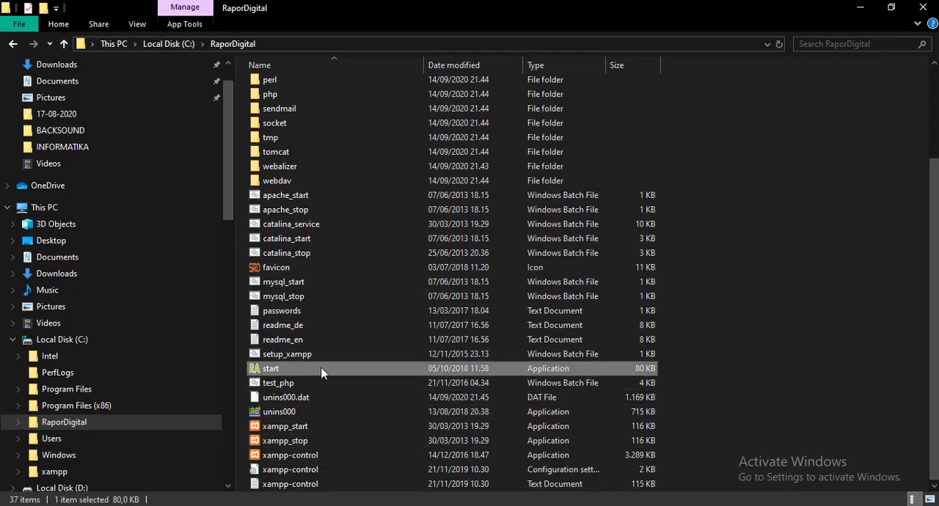
left_click(303, 456)
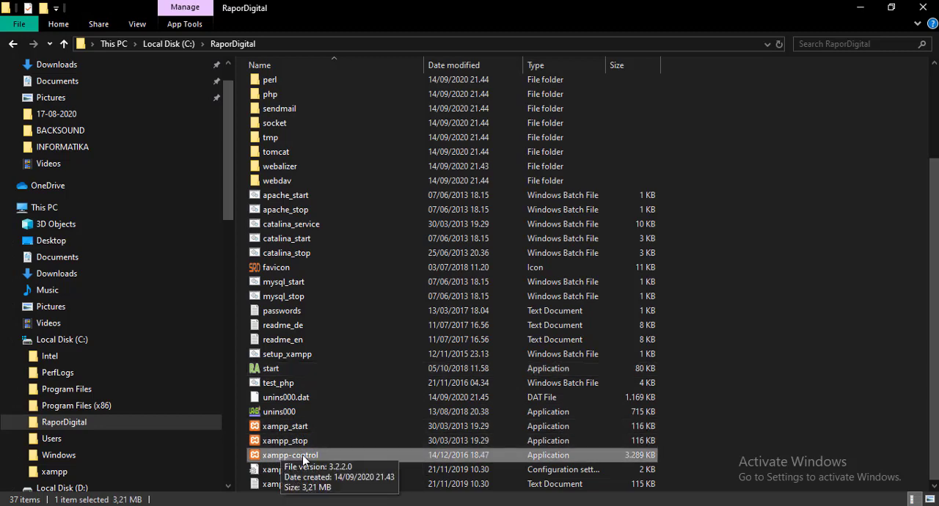
right_click(302, 456)
mouse_move(447, 338)
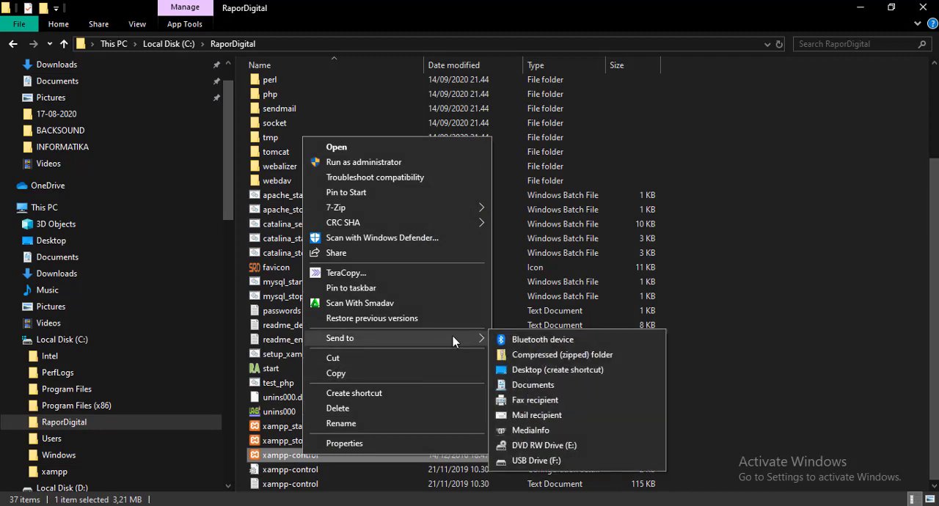
left_click(539, 369)
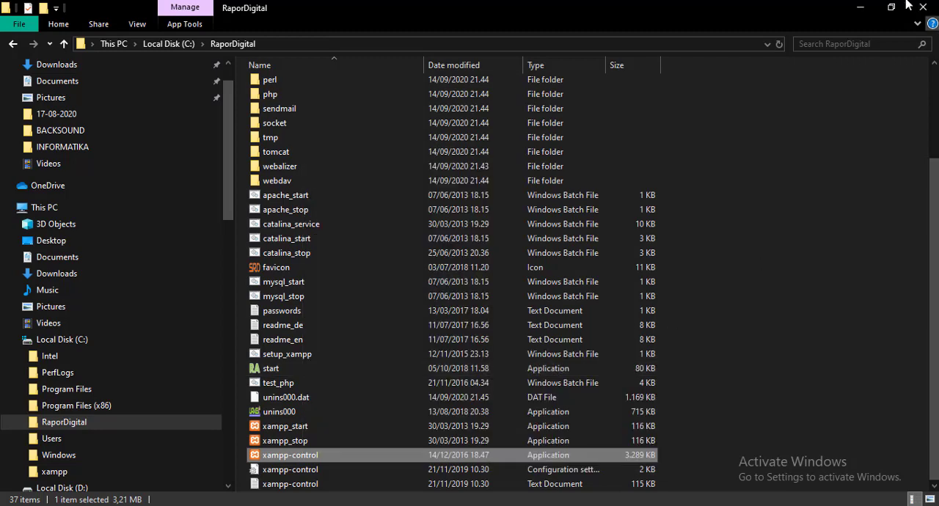
left_click(861, 7)
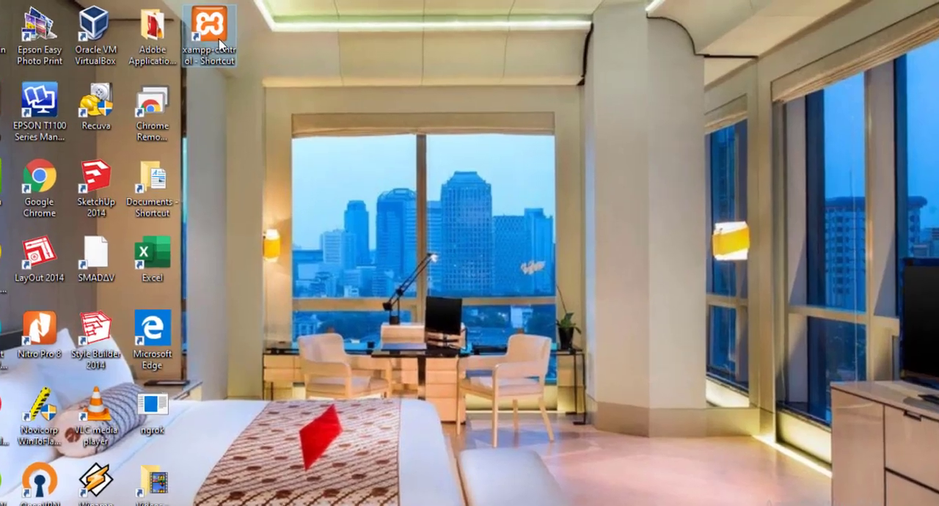
Rename the xampp-control desktop shortcut to ARDIRA.
right_click(241, 37)
left_click(225, 20)
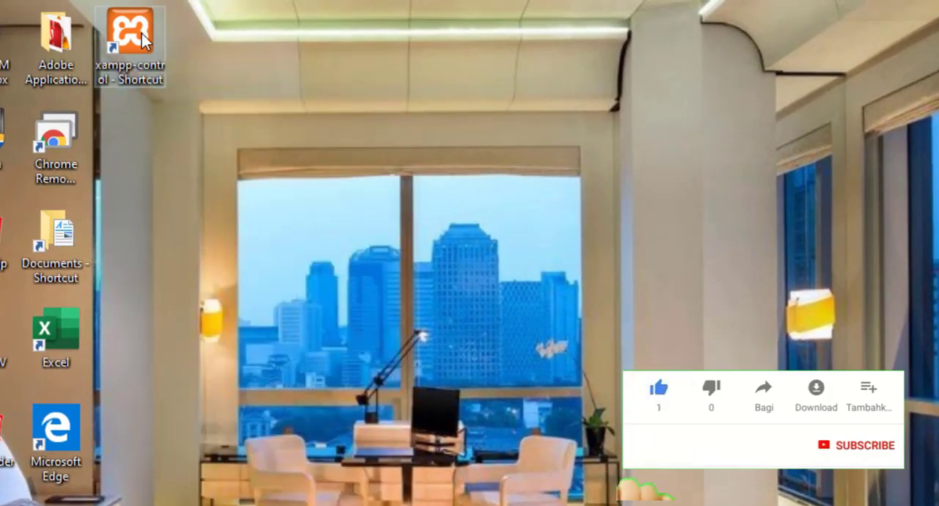
right_click(133, 36)
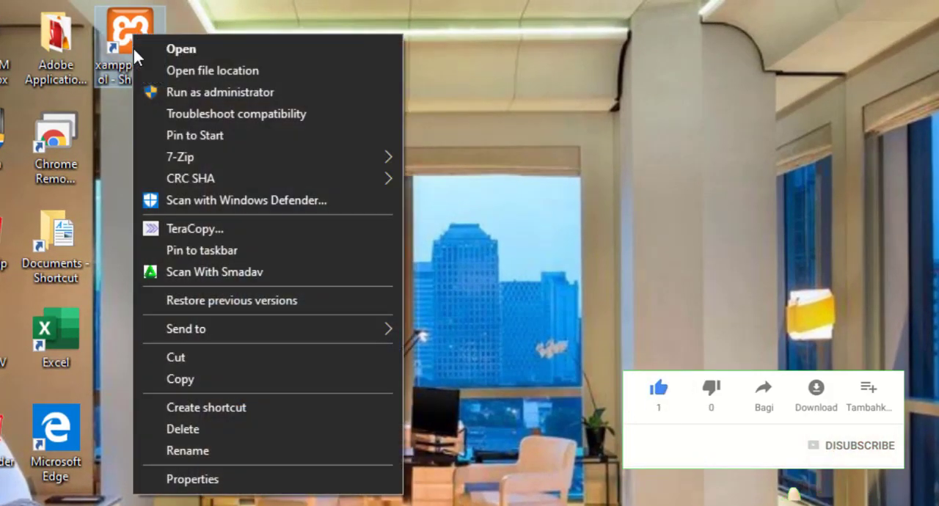
left_click(188, 451)
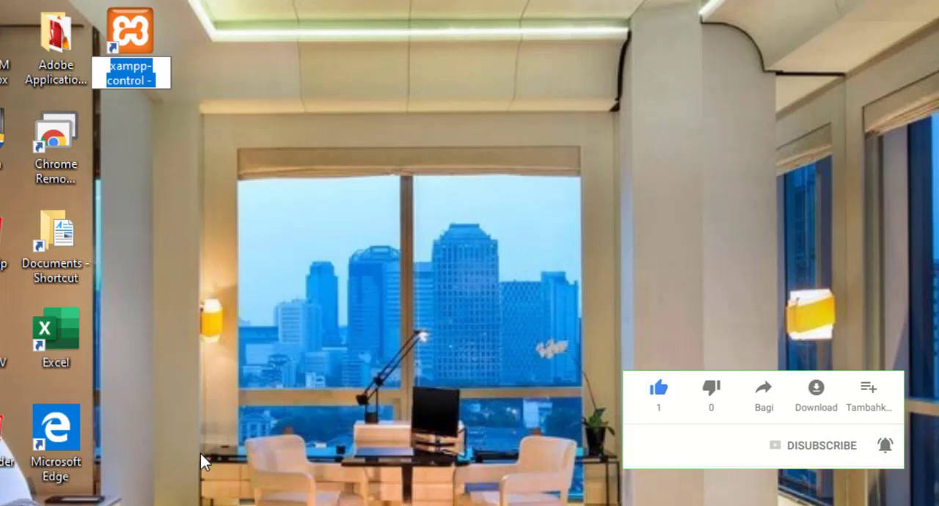
type("ARDIRA")
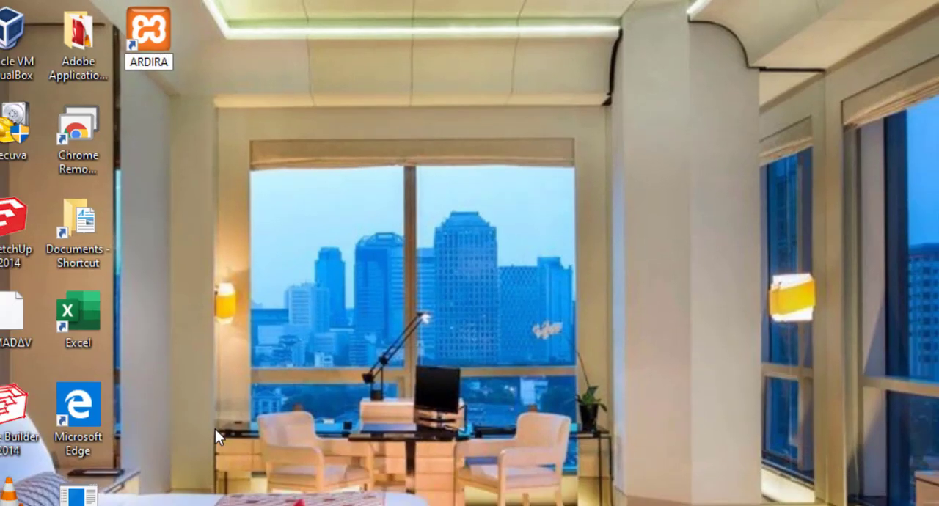
key("Return")
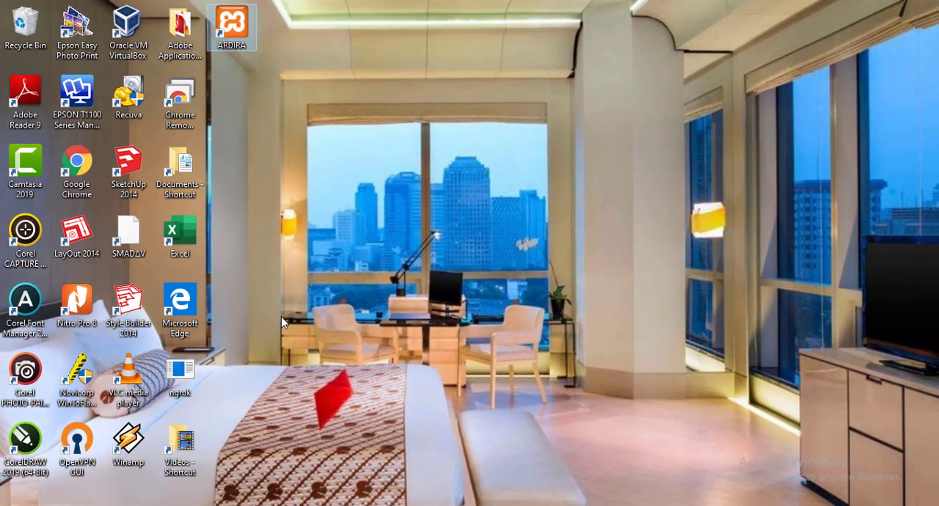
Launch the XAMPP Control Panel from the ARDIRA shortcut and start the Apache and MySQL modules.
right_click(237, 27)
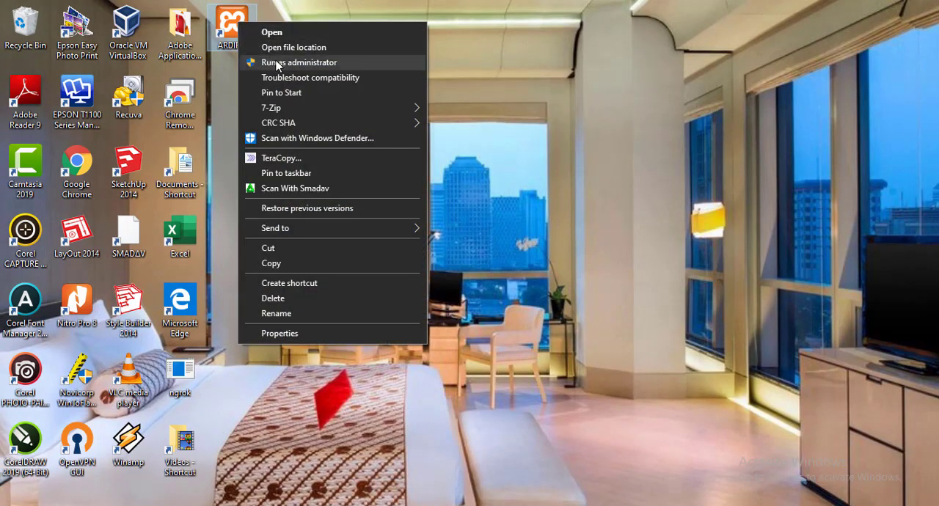
left_click(233, 16)
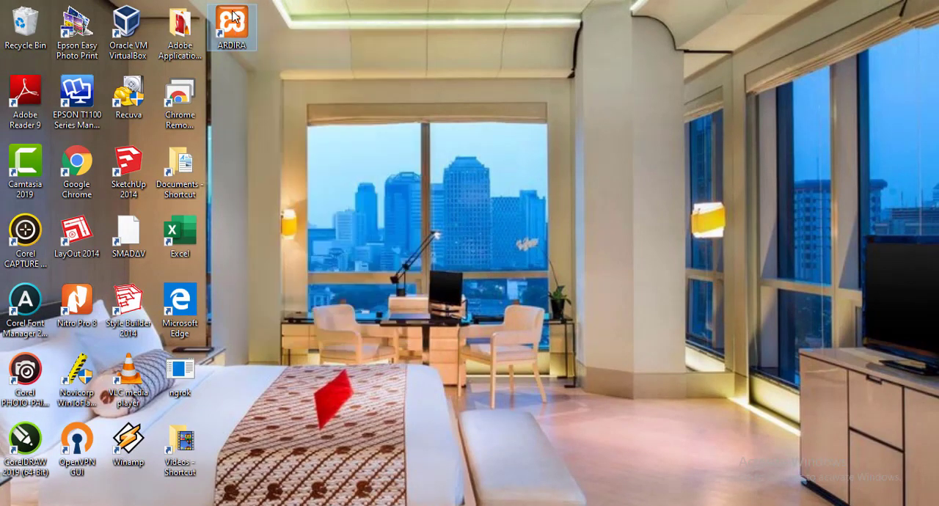
double_click(234, 16)
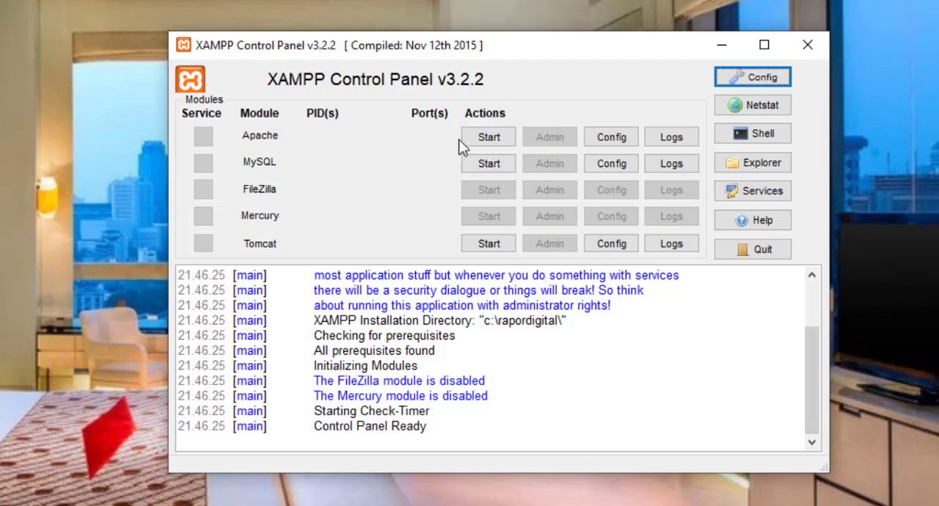
left_click(497, 141)
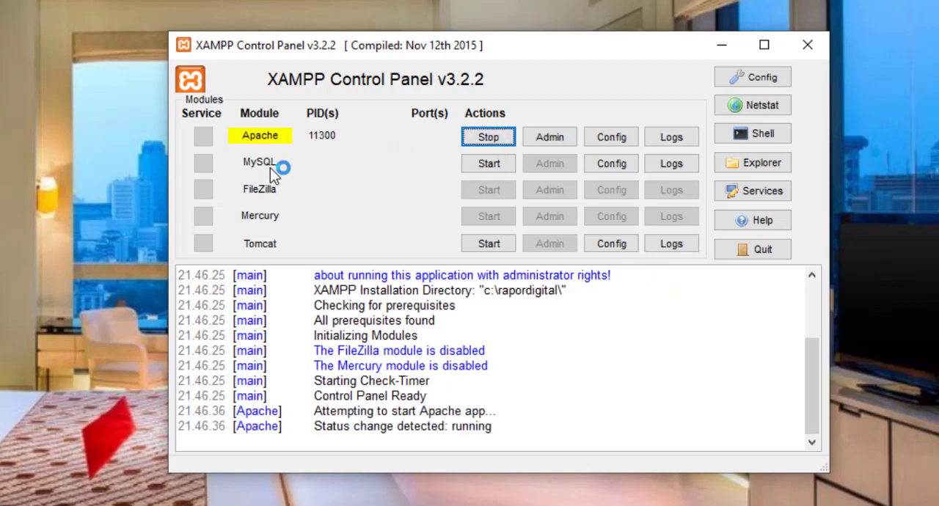
left_click(496, 165)
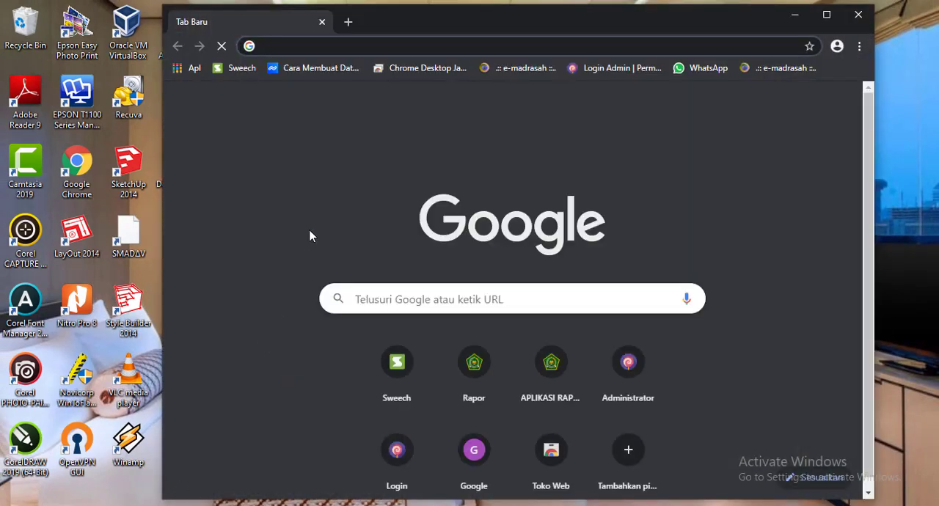
Open 127.0.0.1:2711 in a maximized Google Chrome window and close the page translation prompt.
double_click(609, 25)
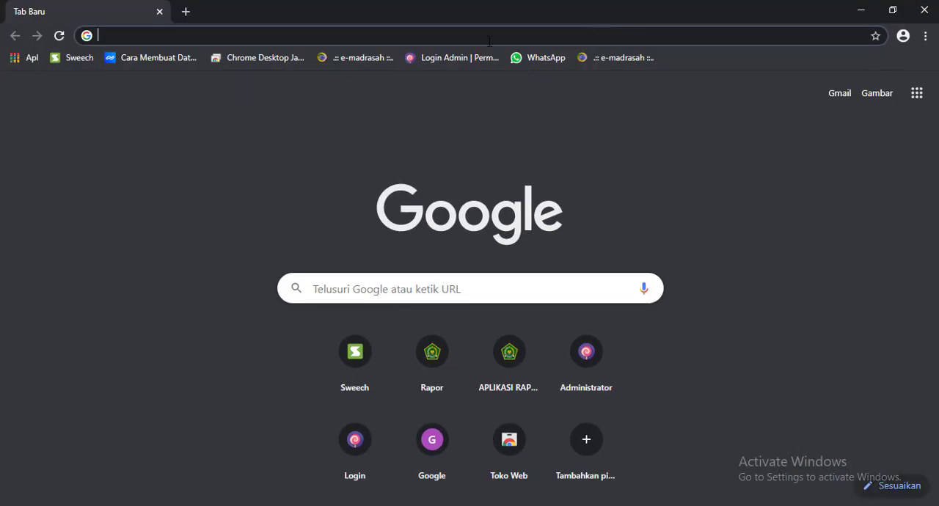
type("127.0.0.1:2711")
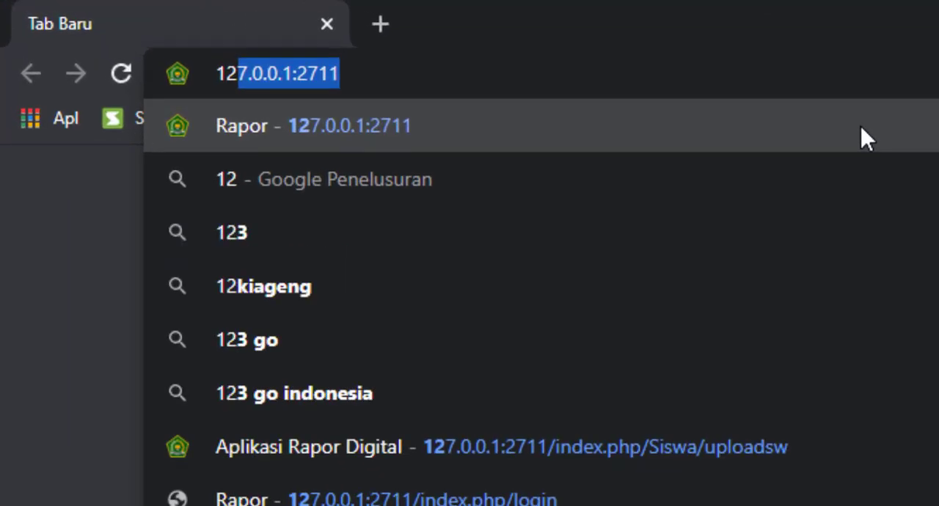
key("Return")
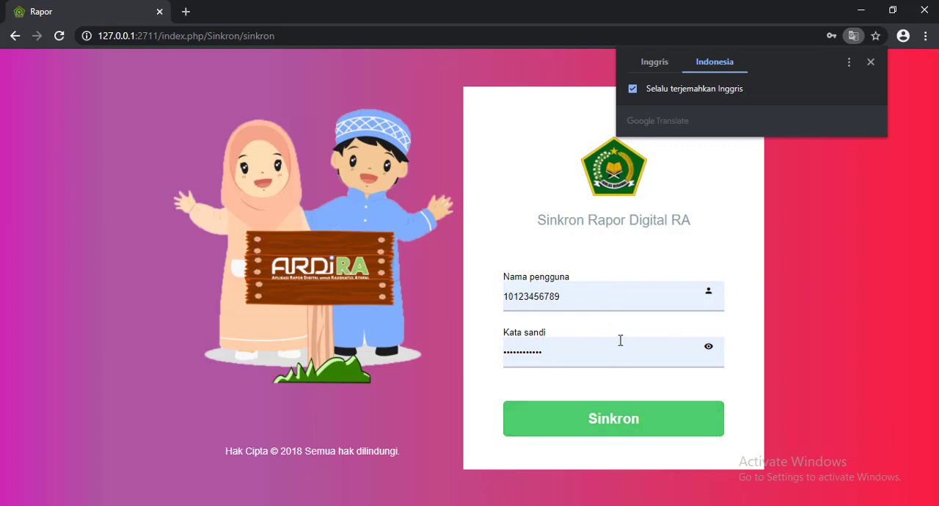
left_click(872, 62)
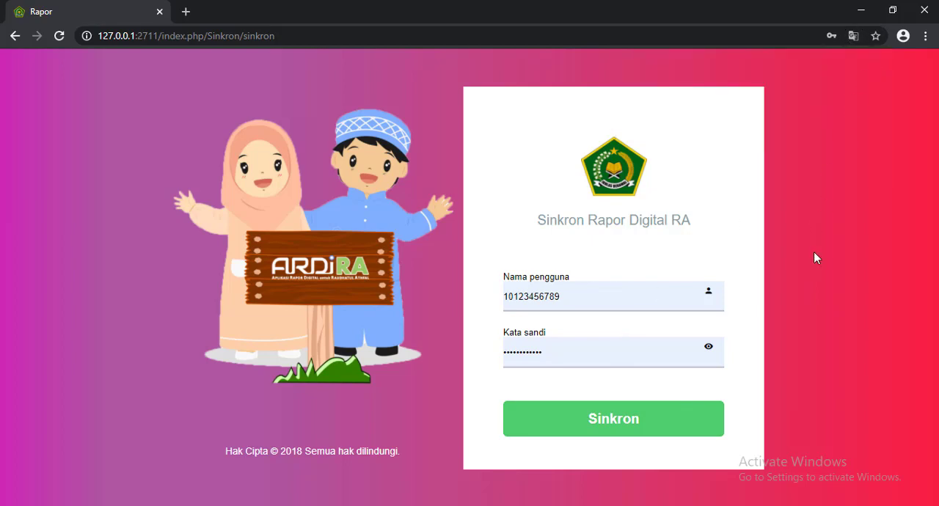
Synchronize the school account with the prefilled credentials and log in to the application with the page shown in English.
left_click(621, 428)
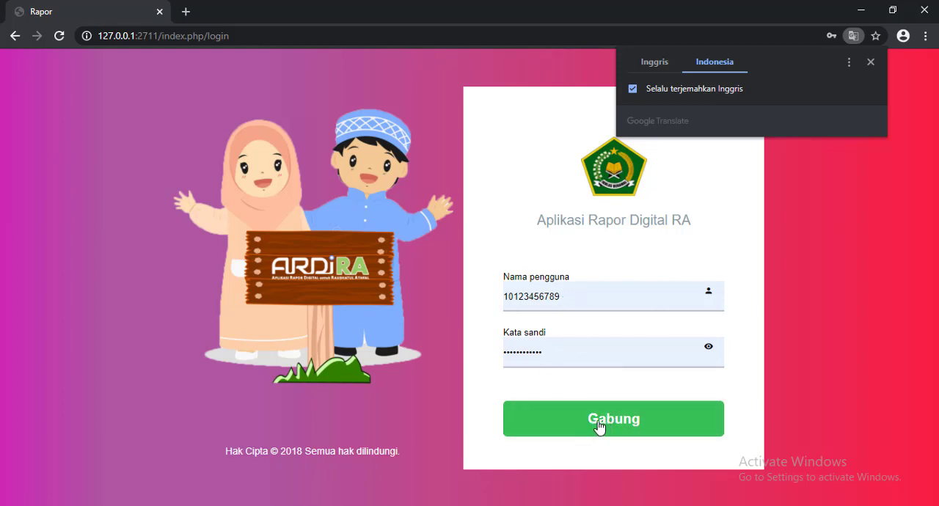
left_click(653, 62)
left_click(616, 421)
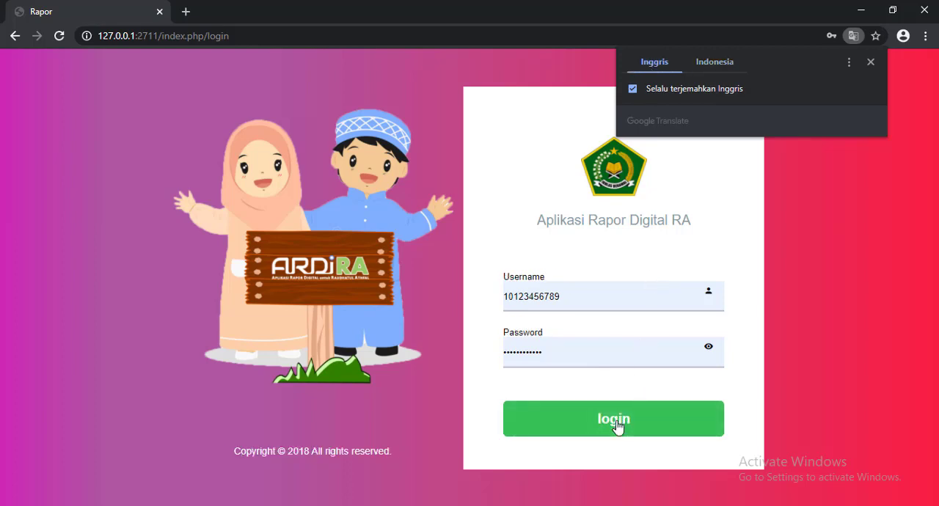
left_click(715, 63)
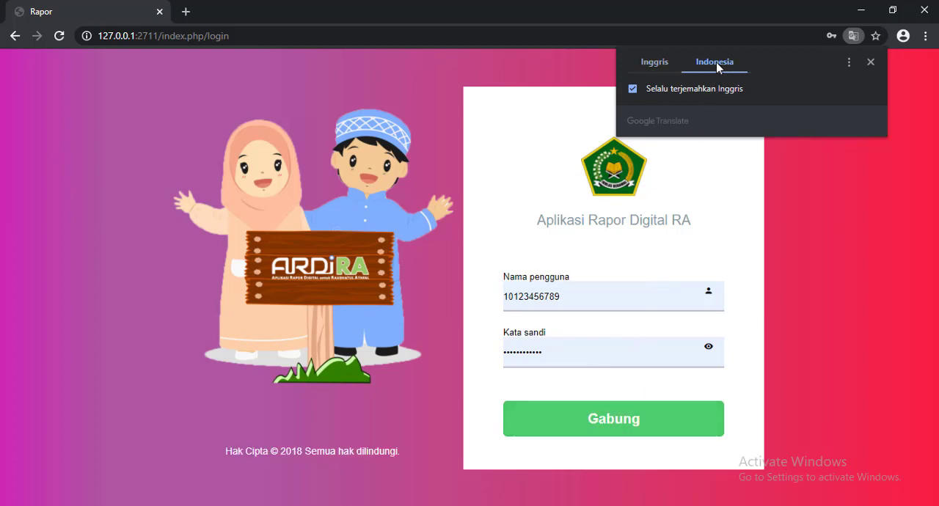
left_click(657, 63)
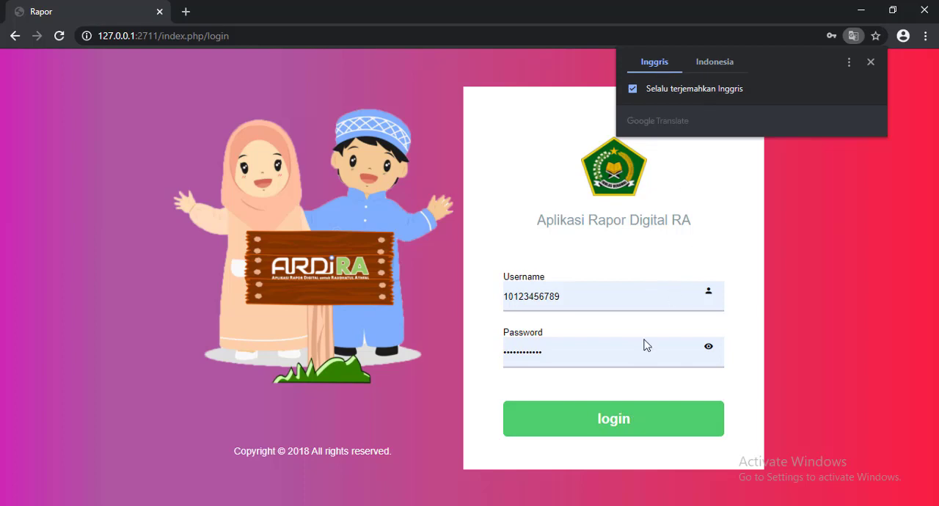
left_click(615, 428)
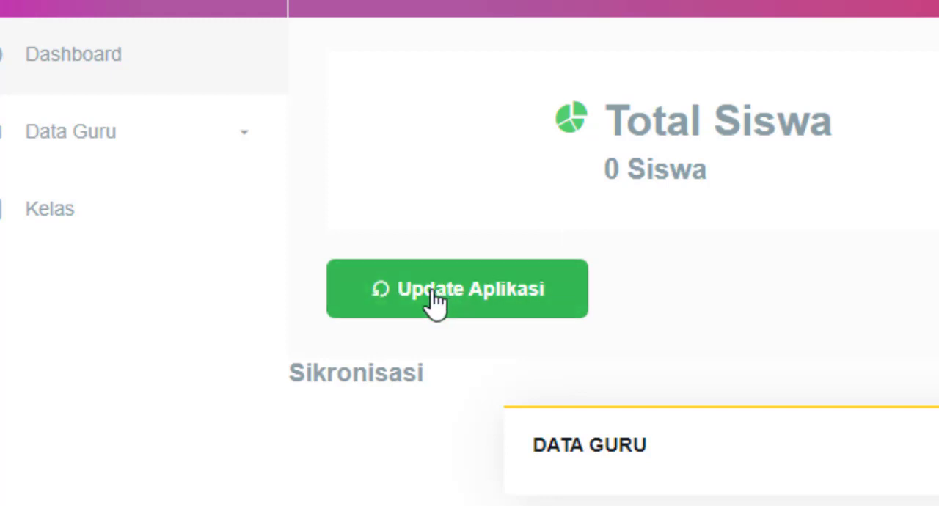
Run the application update from the dashboard and check the version number in the page footer.
left_click(376, 301)
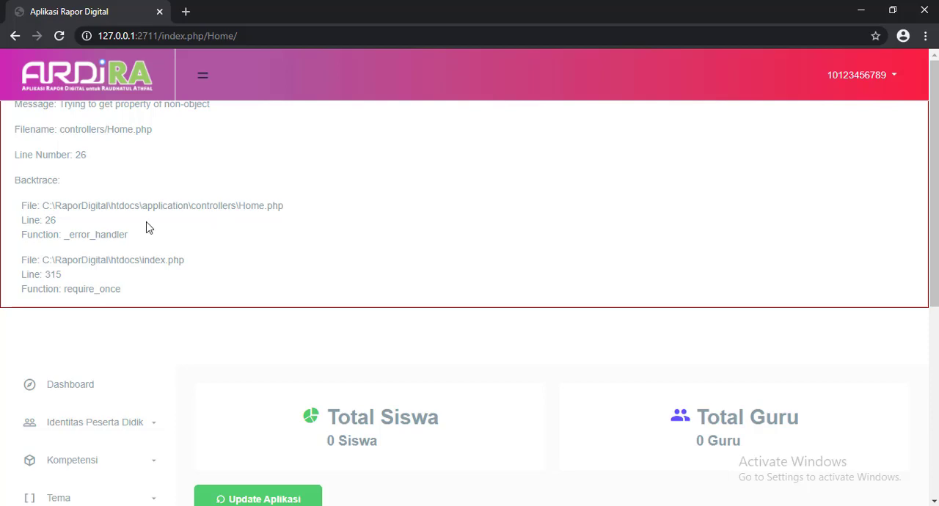
scroll(250, 309, "down", 5)
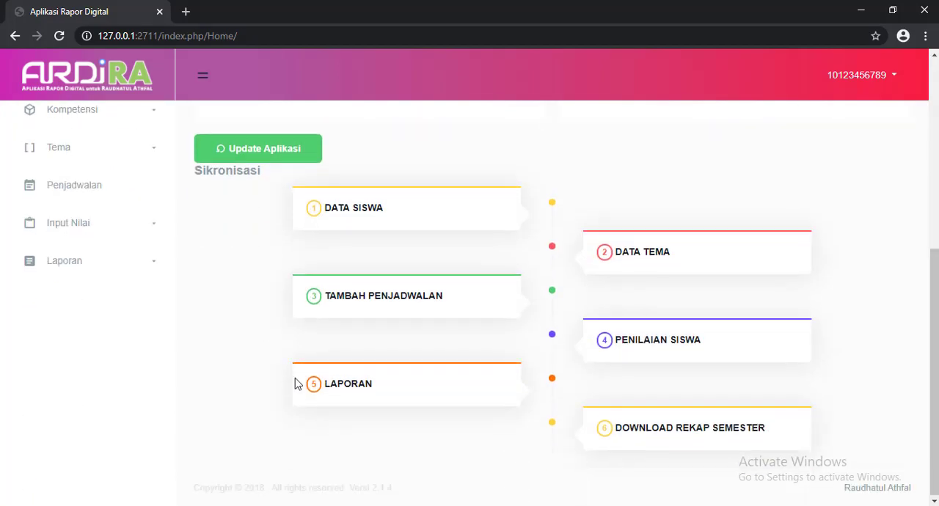
left_click_drag(355, 491, 406, 497)
scroll(272, 418, "up", 5)
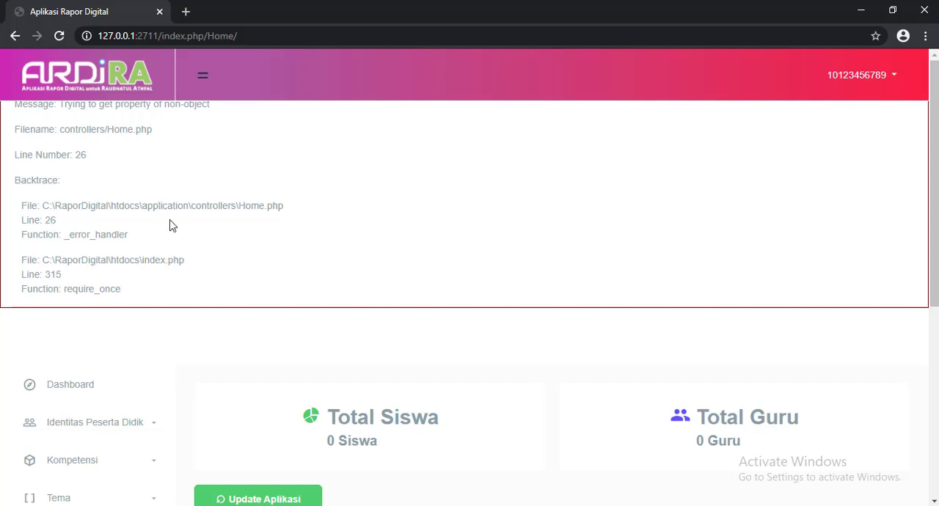
Open the Upload Peserta Didik page and examine the school years offered for Tahun Ajaran.
left_click(880, 79)
left_click(590, 87)
scroll(221, 266, "down", 3)
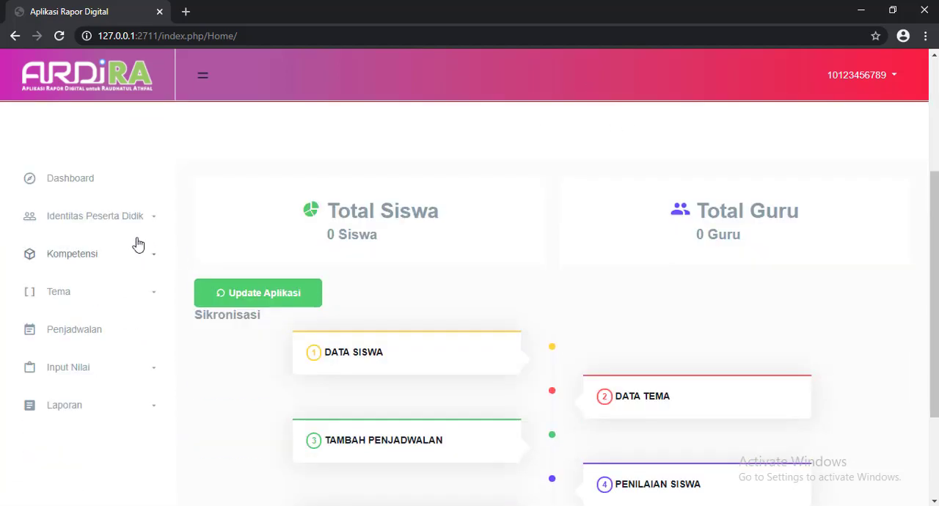
left_click(93, 221)
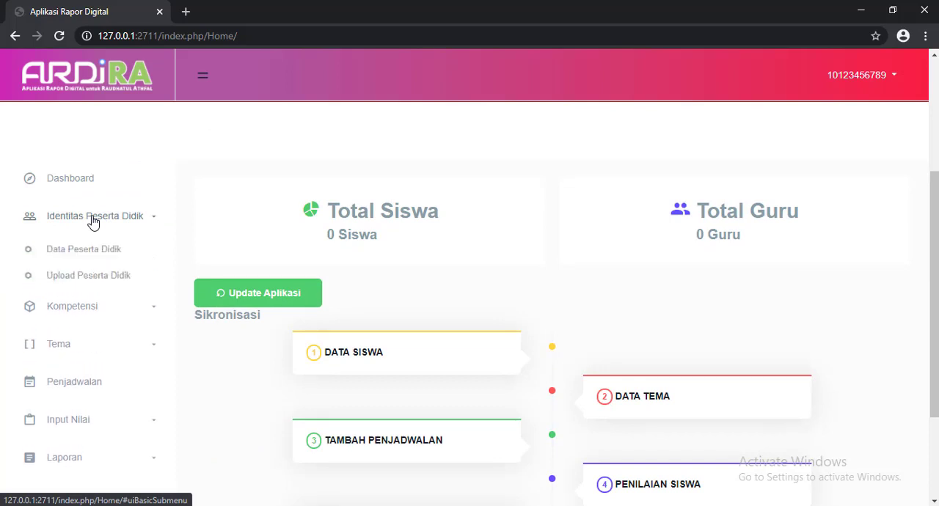
left_click(58, 278)
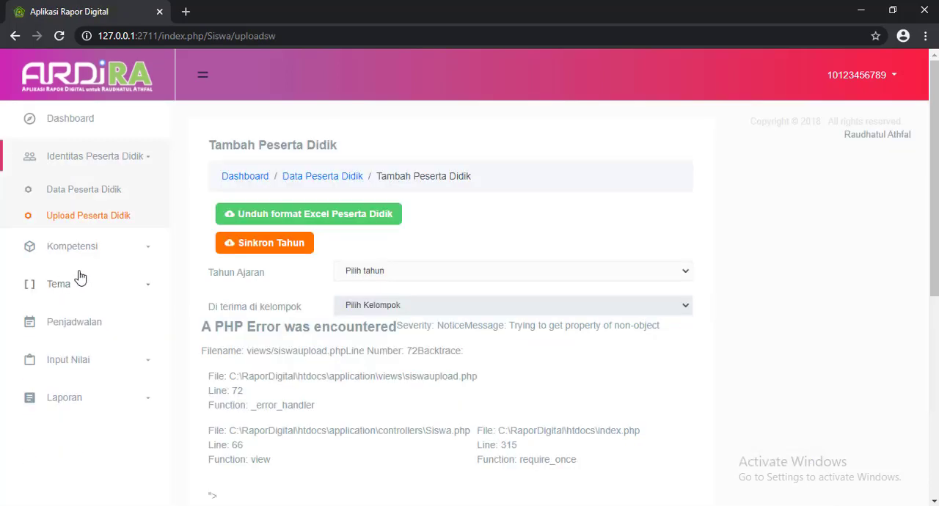
left_click(422, 271)
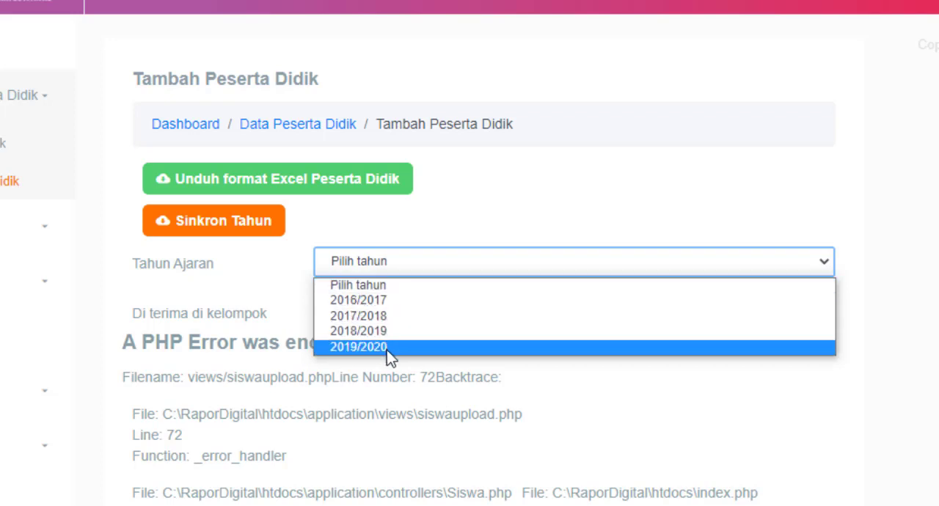
left_click(935, 234)
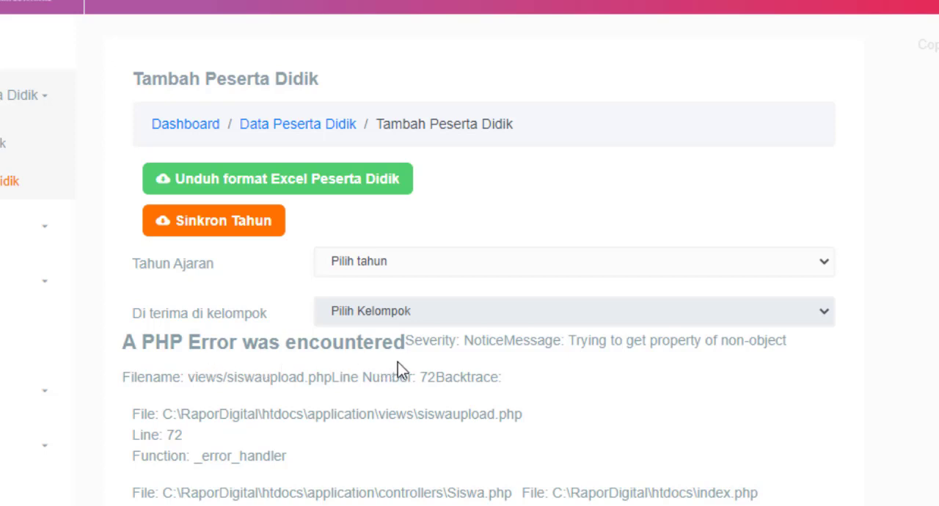
Synchronize the school years and check the 2020/2021 and 2021/2022 entries in the Data Tahun table.
left_click(179, 228)
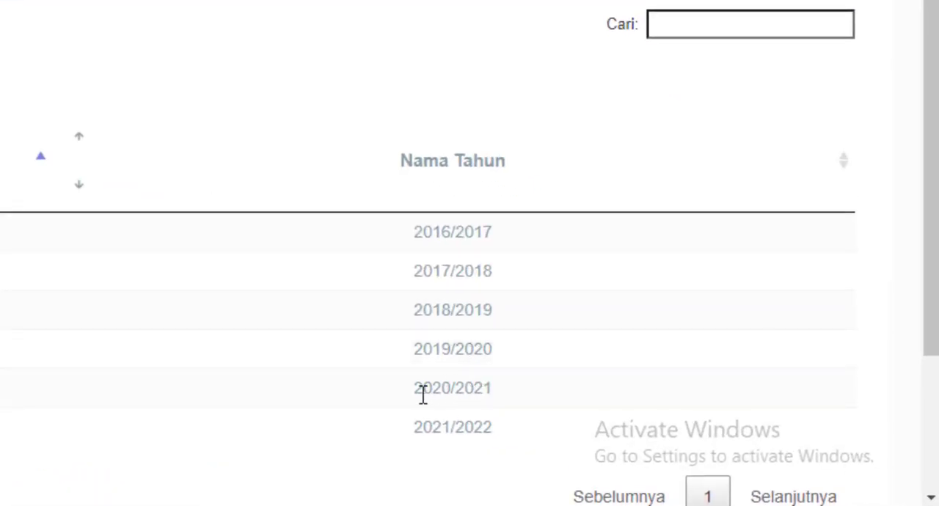
left_click_drag(415, 395, 482, 393)
left_click(439, 385)
left_click_drag(415, 425, 484, 426)
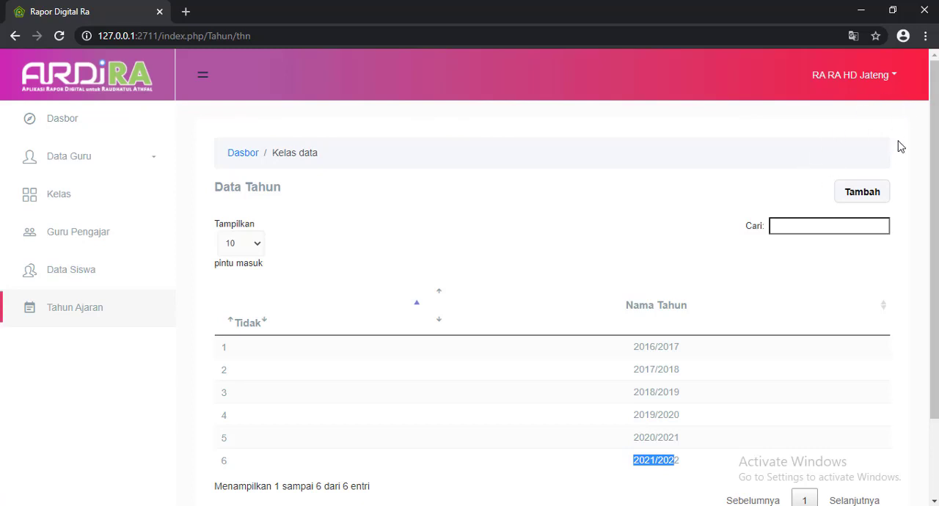
Open the institution's profile for editing and set Nama Madrasah to HD JATENG.
left_click(892, 81)
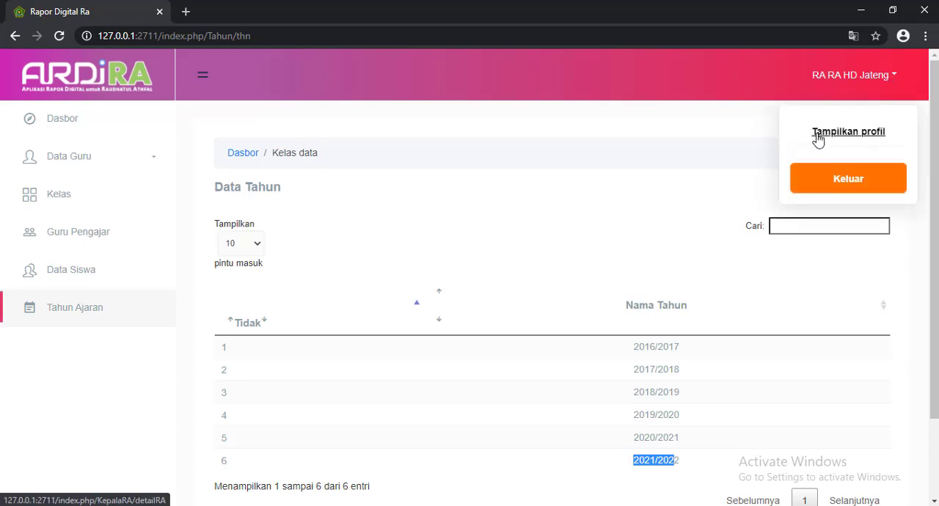
left_click(850, 133)
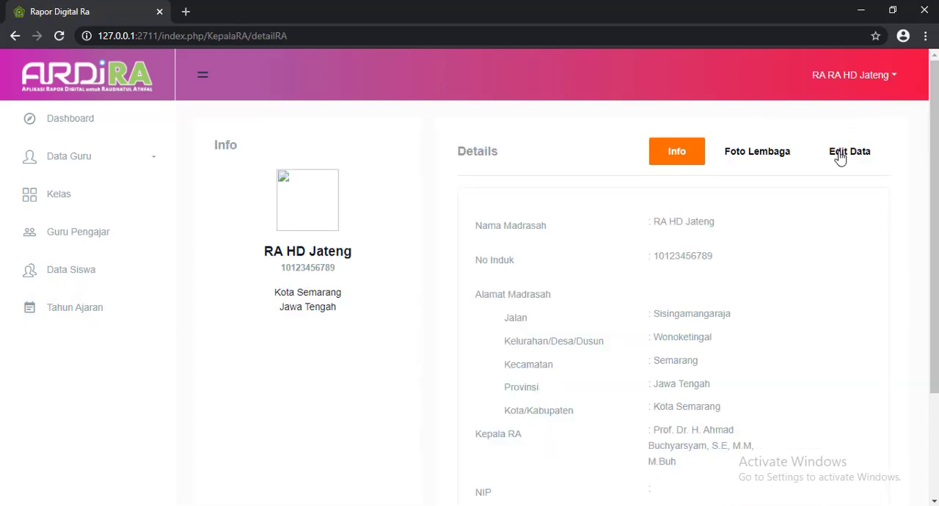
left_click(783, 156)
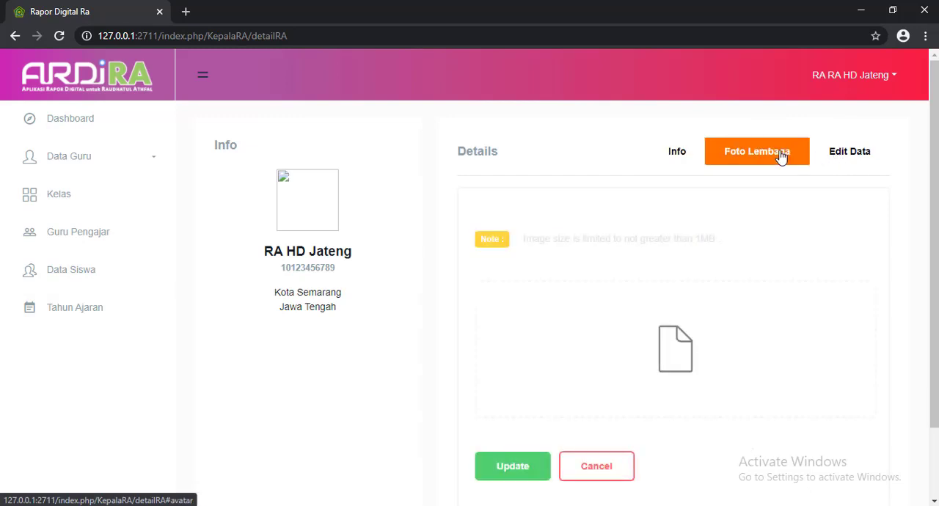
left_click(849, 154)
left_click(736, 224)
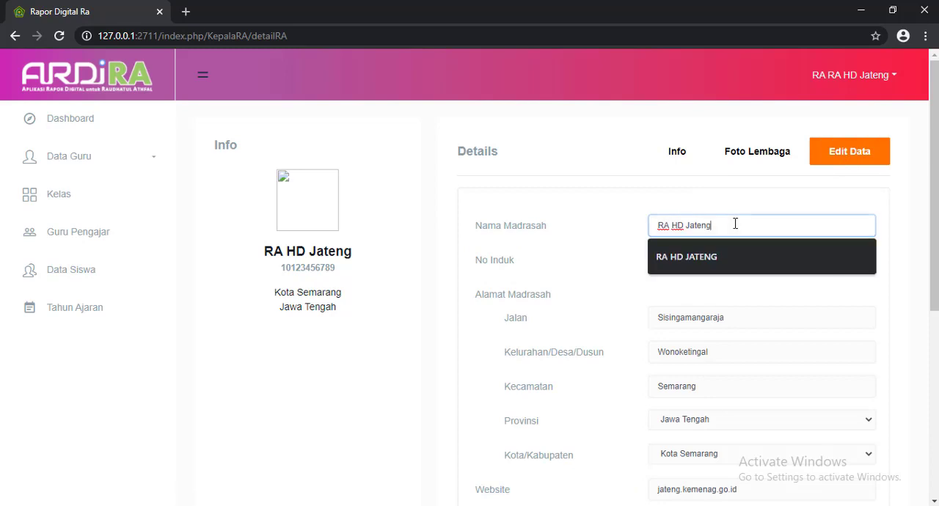
left_click_drag(731, 229, 637, 229)
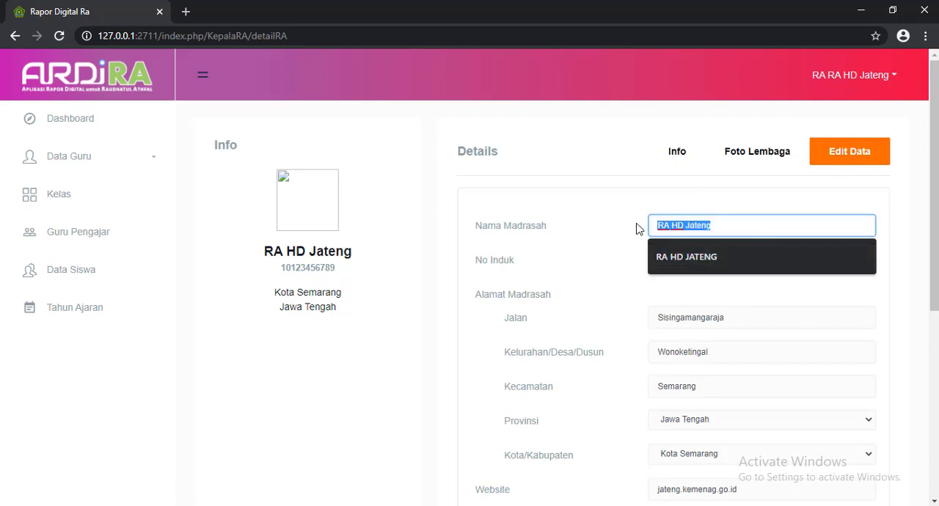
type("H")
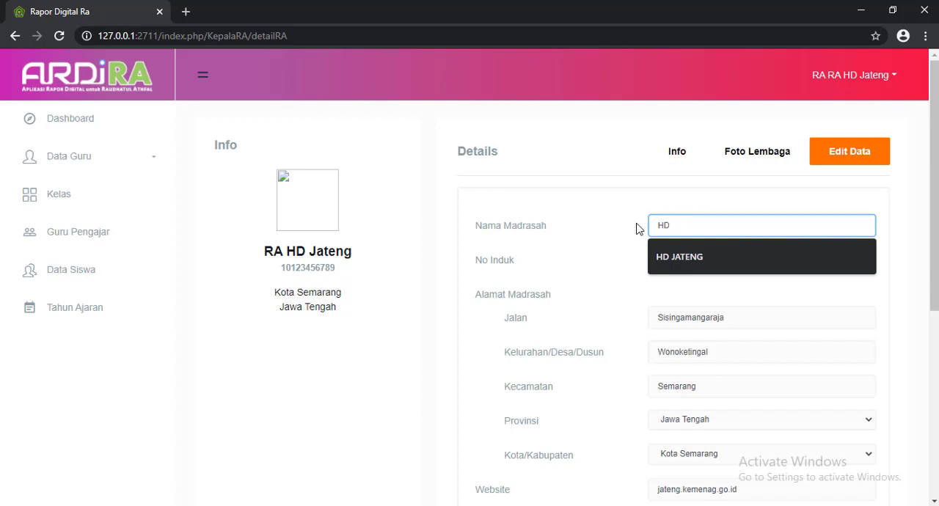
type("D")
left_click(686, 268)
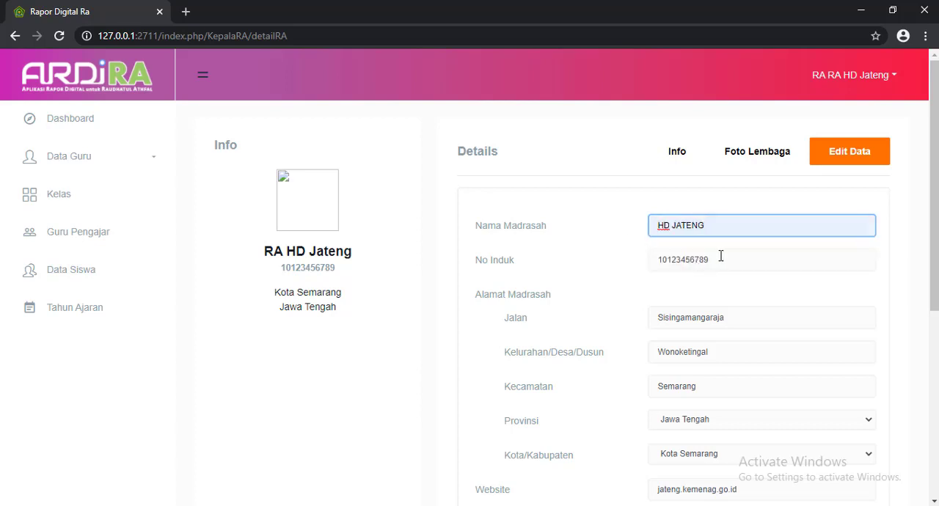
Set the profile's Tahun ajaran to 2020/2021, save the update and check the saved details.
scroll(722, 256, "down", 5)
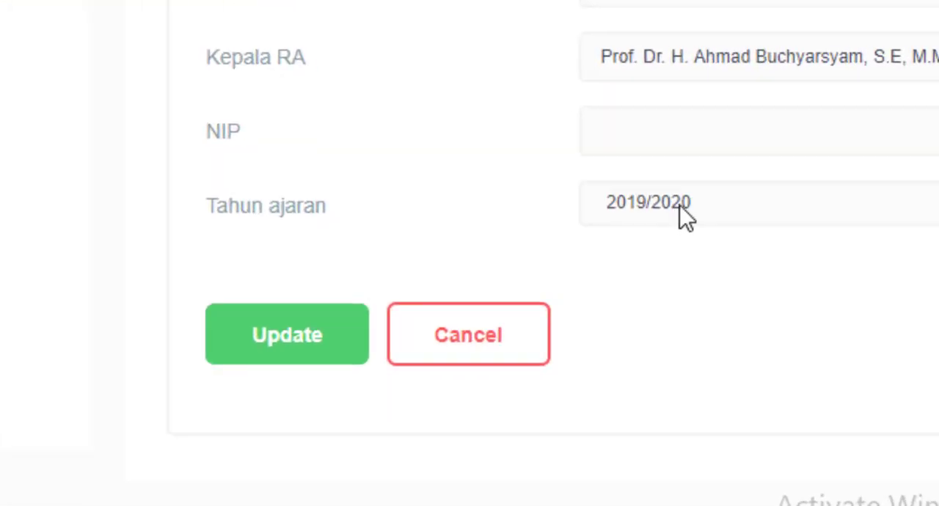
left_click(679, 206)
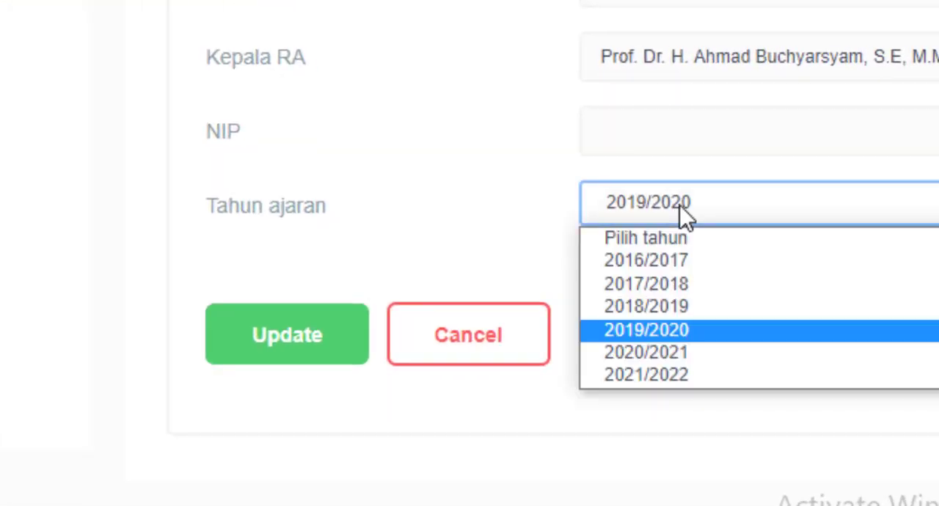
left_click(692, 353)
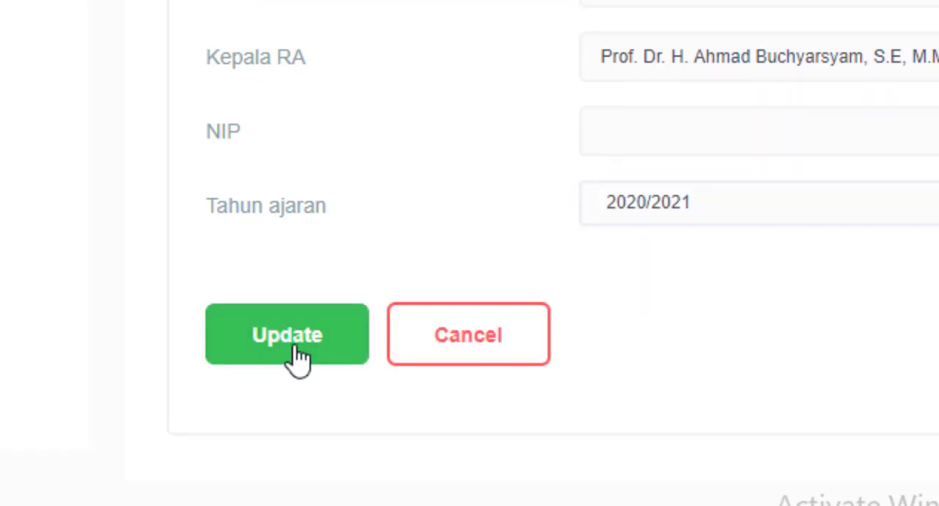
left_click(299, 358)
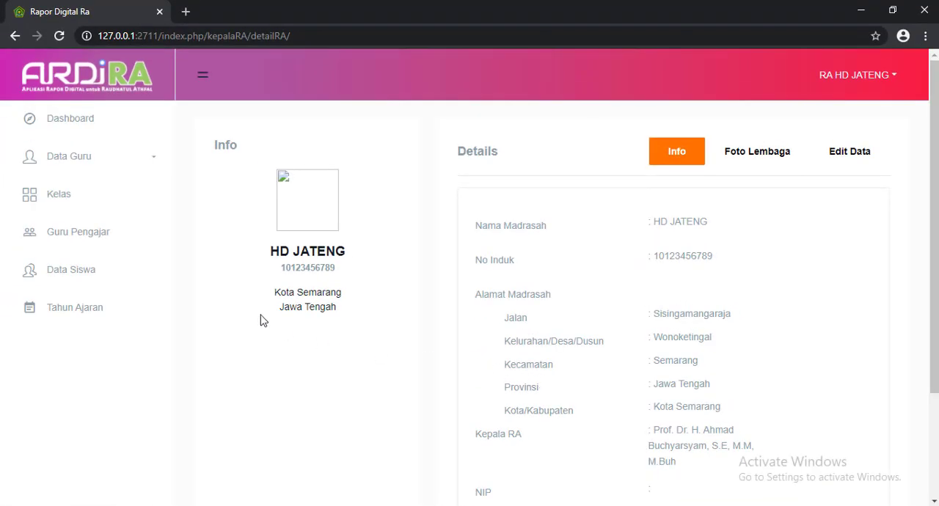
scroll(690, 254, "down", 2)
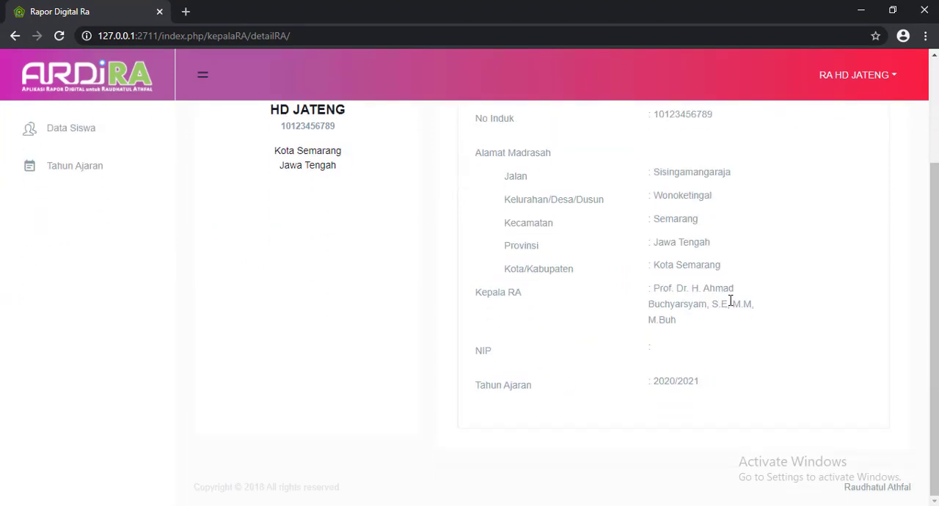
scroll(663, 392, "up", 1)
scroll(195, 287, "up", 1)
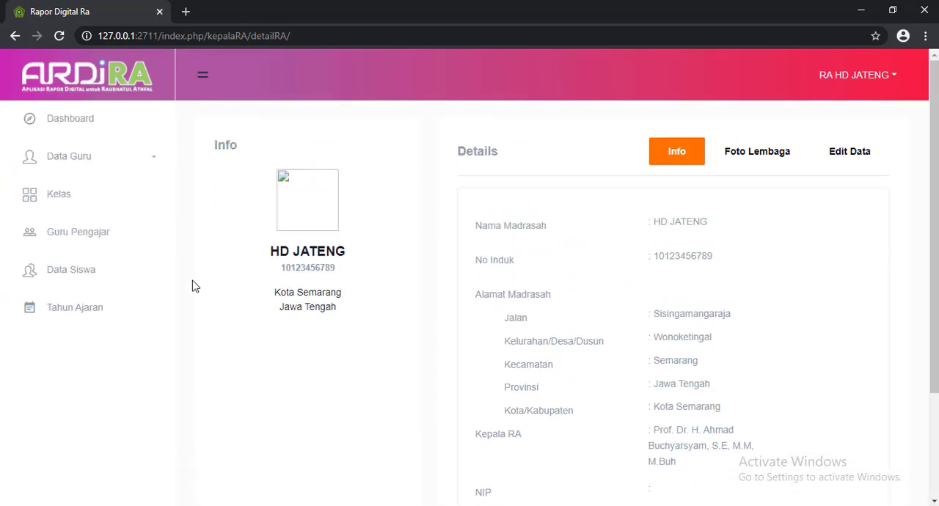
Add a new teacher to the Guru list with the teacher's full name and submit the entry.
left_click(77, 160)
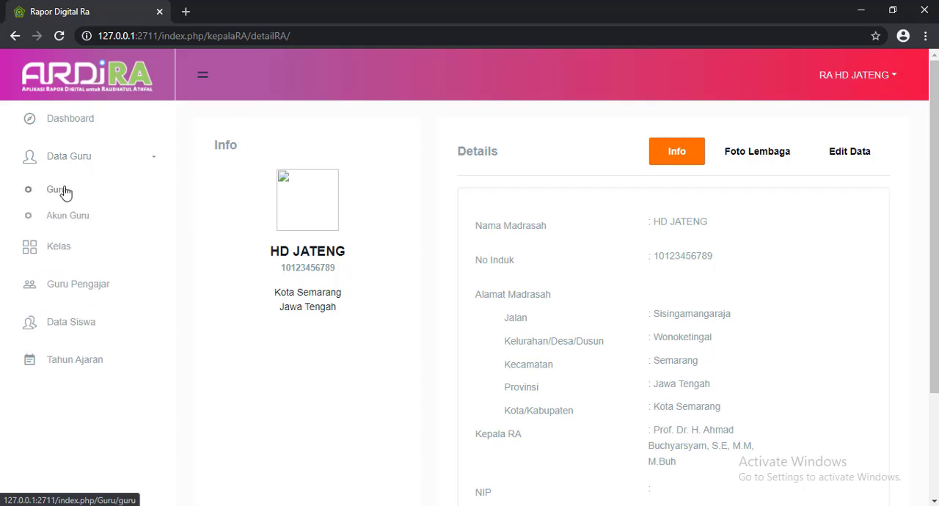
left_click(64, 191)
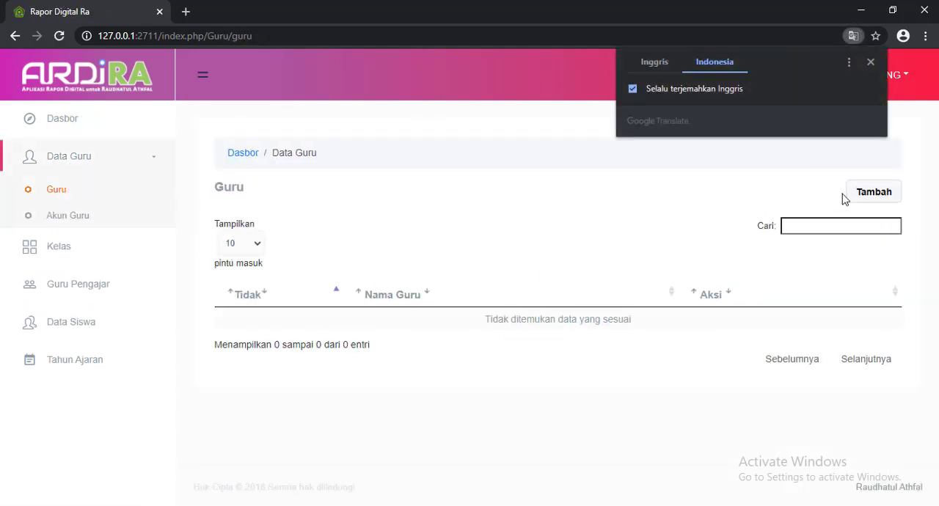
left_click(881, 196)
left_click(430, 213)
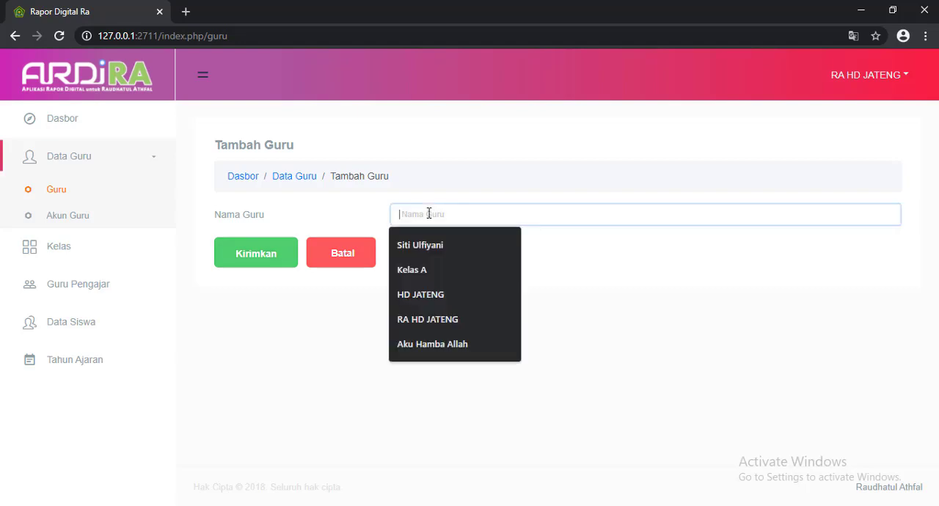
left_click(424, 243)
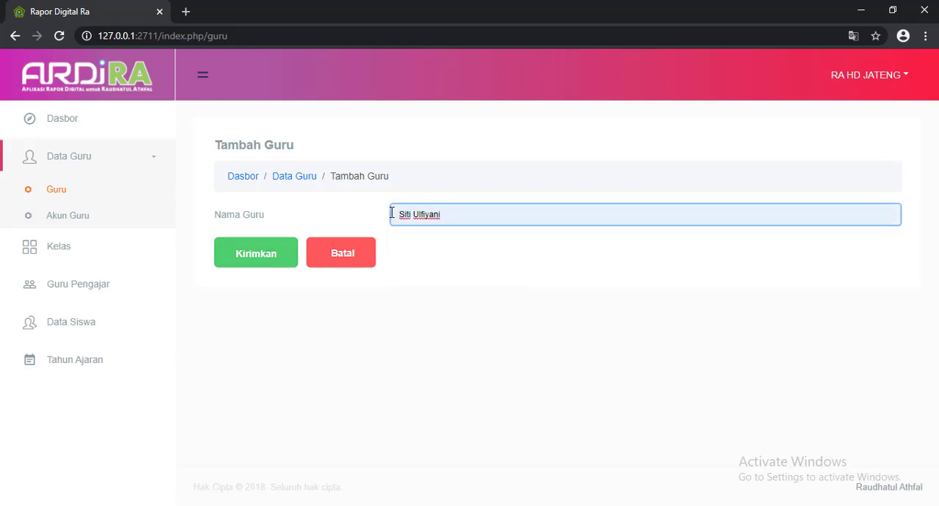
left_click(262, 265)
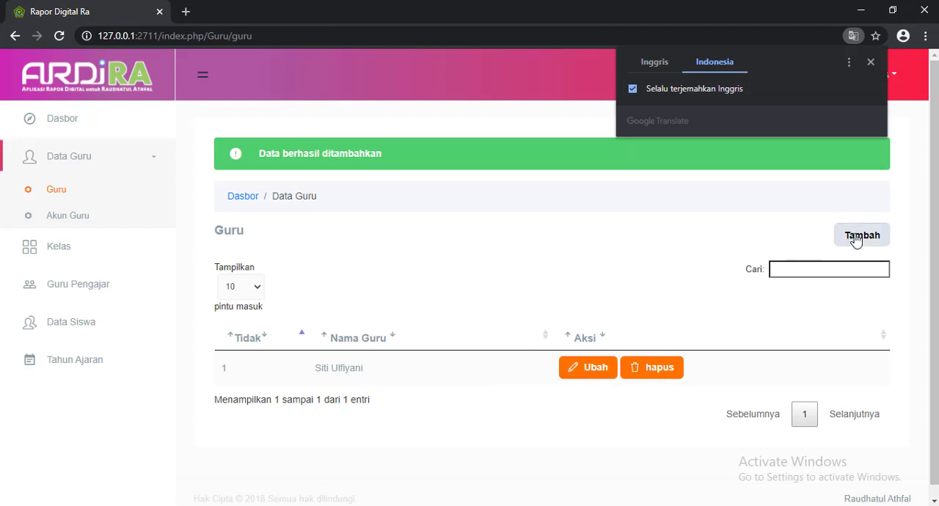
Add a second teacher to the Guru list with the teacher's full name and the title S.Pd, and submit the entry.
left_click(856, 238)
left_click(436, 213)
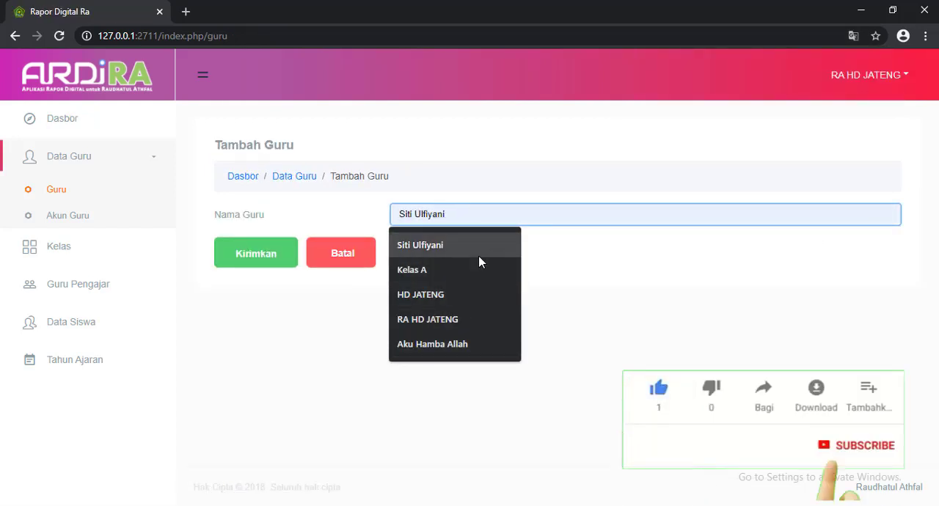
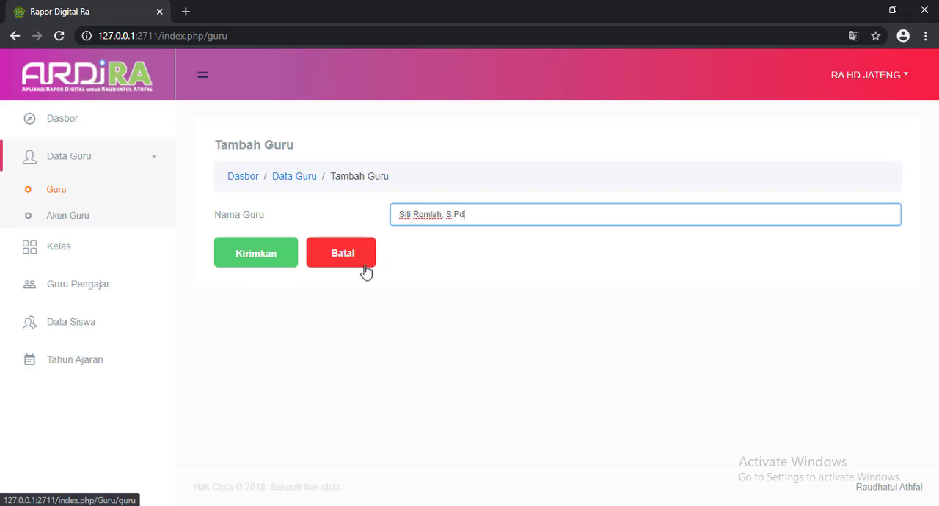
left_click(262, 263)
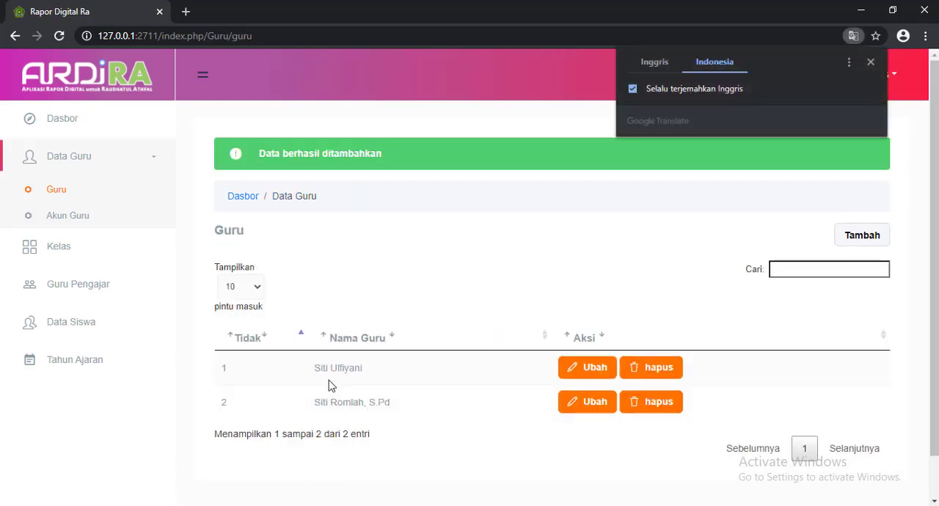
Append the title ", S.Pd" to the first teacher's name in the Guru list and submit the change.
left_click(598, 369)
left_click(469, 215)
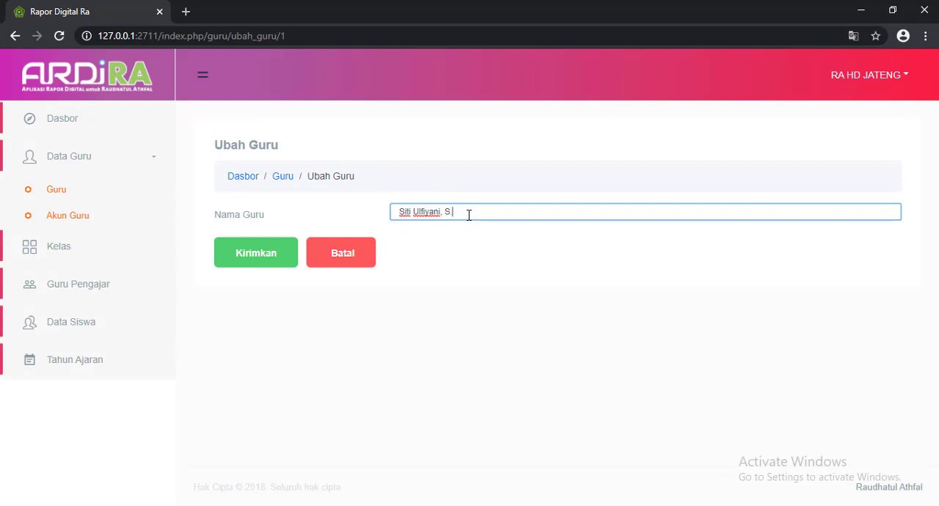
left_click(267, 253)
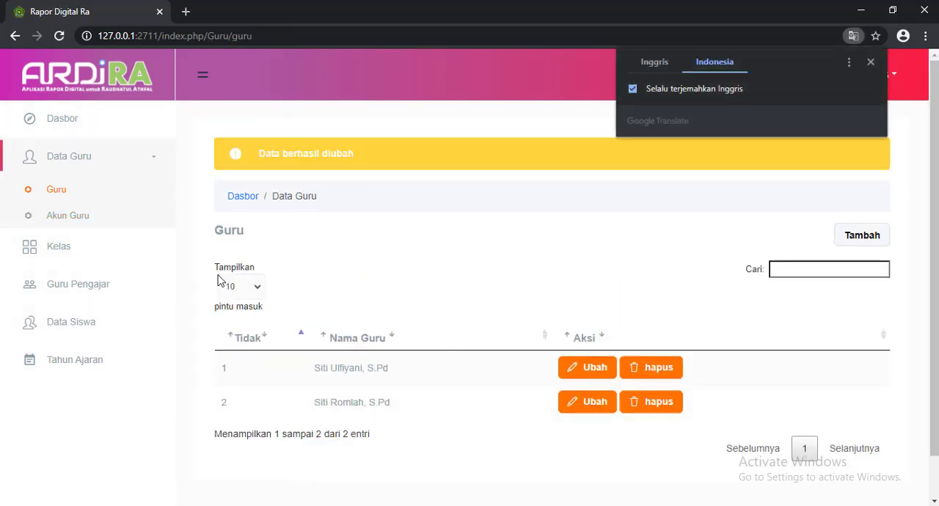
Add a class named Kelompok A to Data Kelas with the first teacher as Wali Kelas and submit it.
left_click(65, 253)
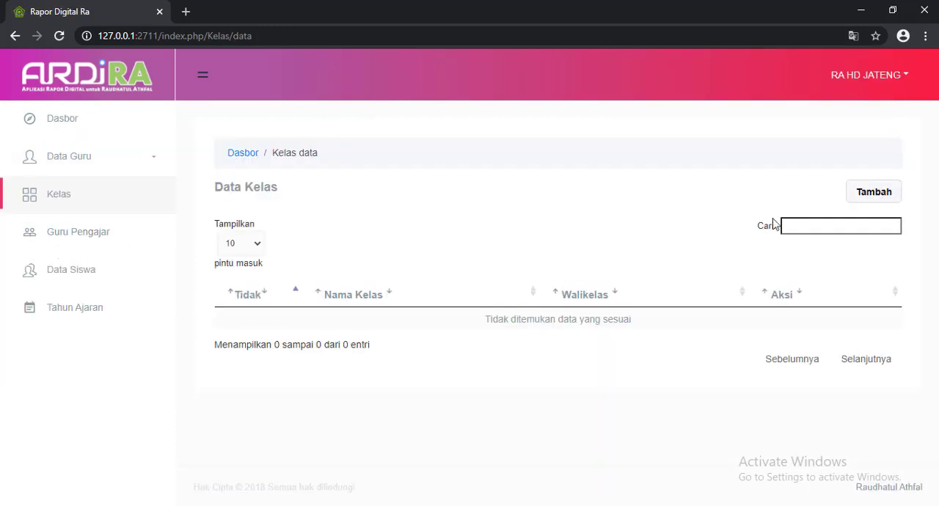
left_click(858, 192)
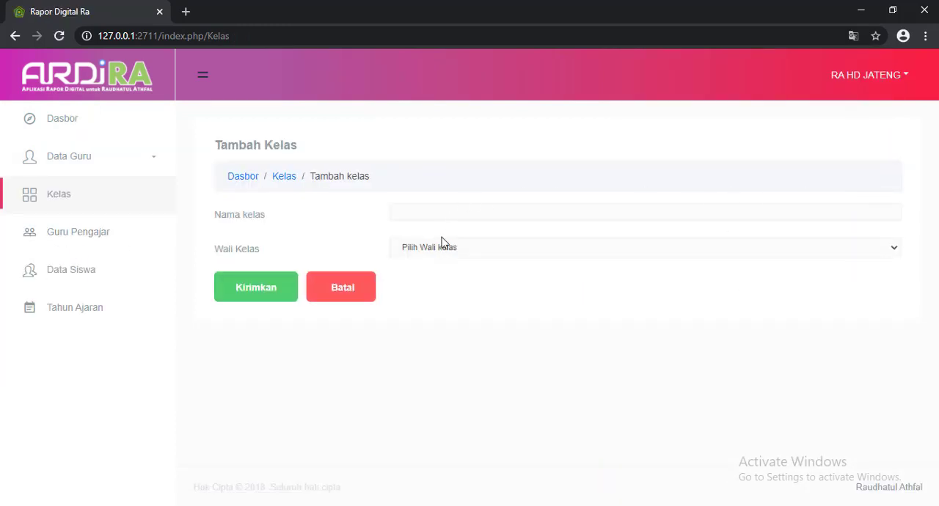
left_click(453, 212)
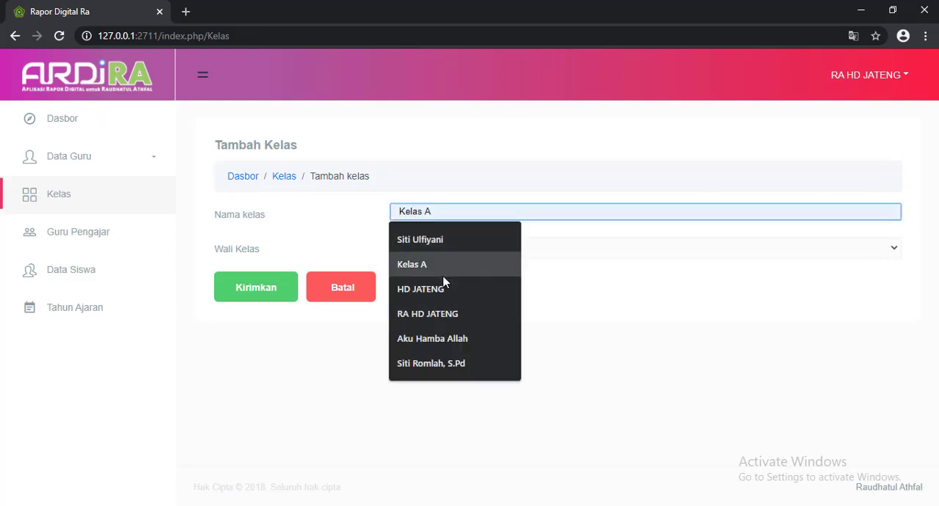
type("Kelompok A")
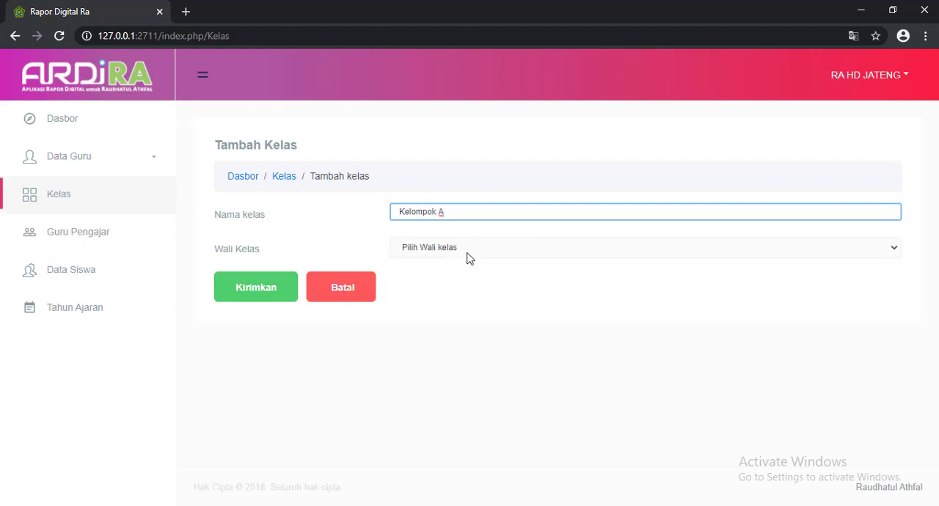
left_click(473, 247)
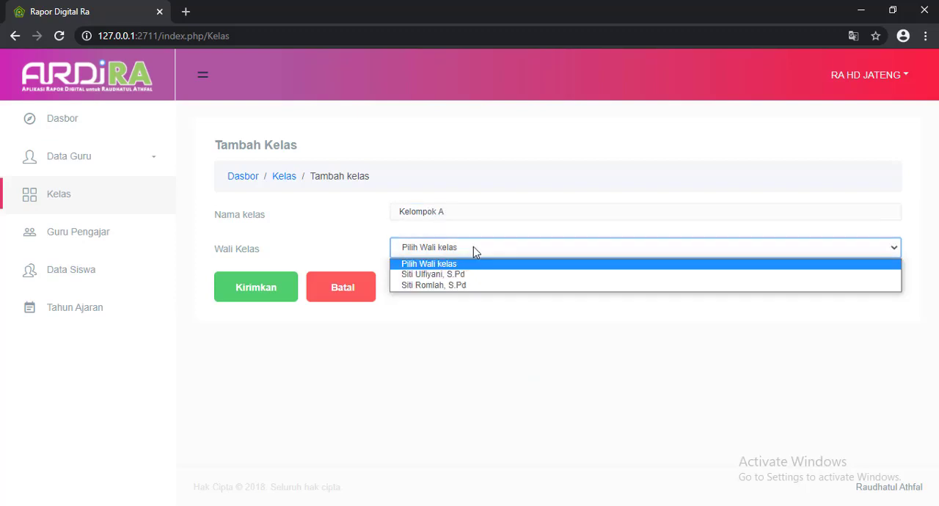
left_click(457, 271)
left_click(287, 287)
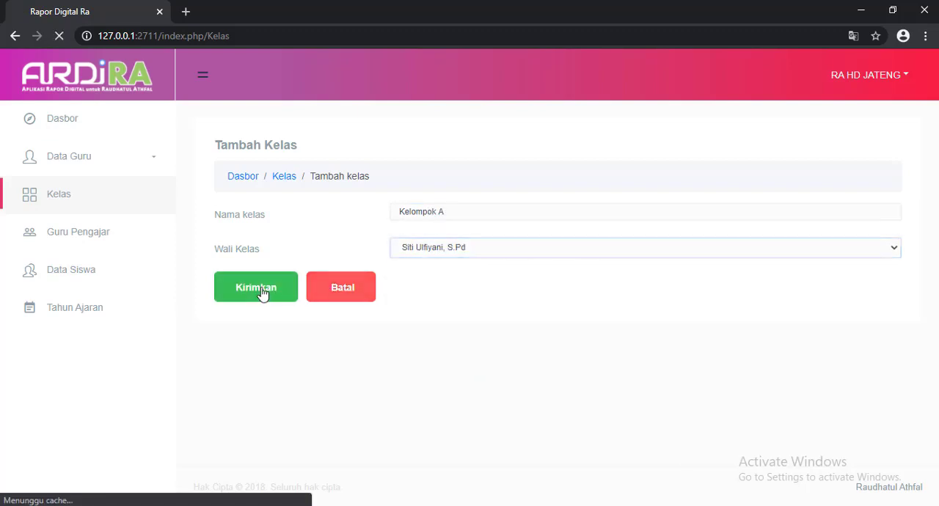
Add a class named Kelompok B with the second teacher as Wali Kelas and submit it.
left_click(883, 188)
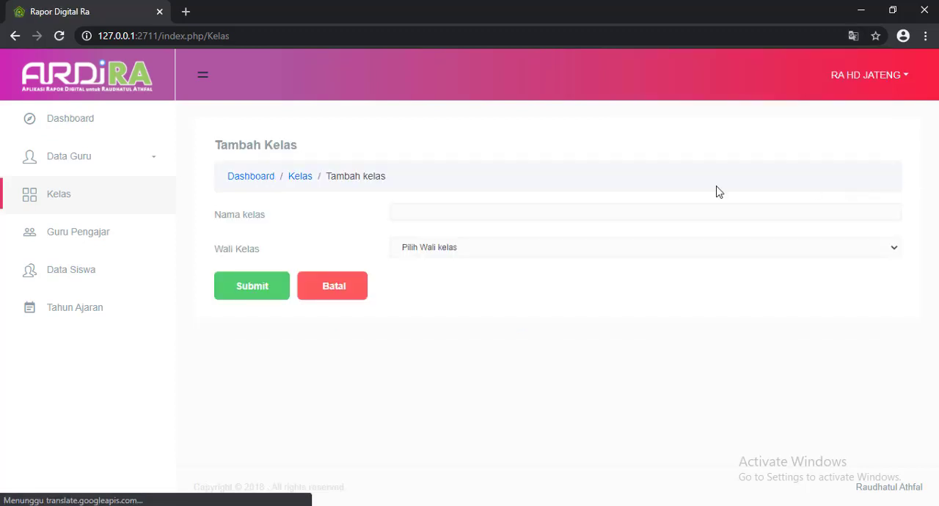
left_click(446, 211)
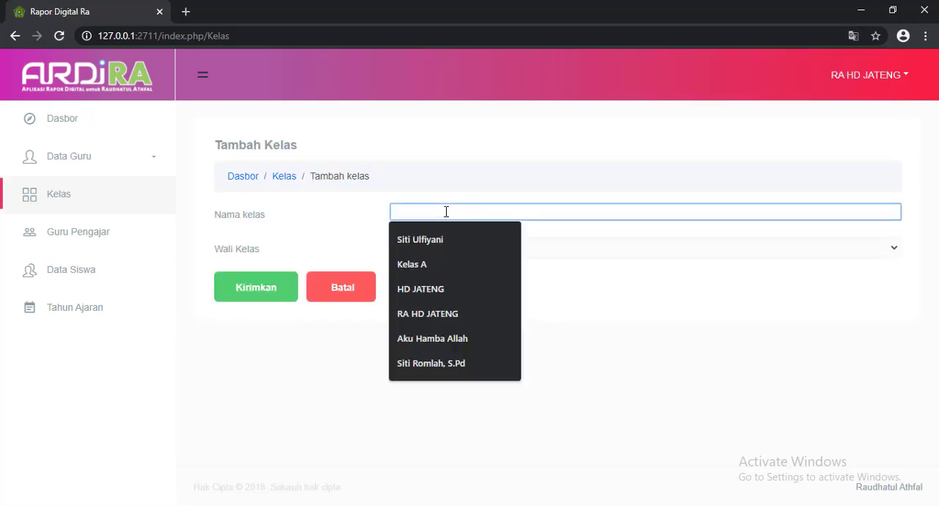
type("Kelom")
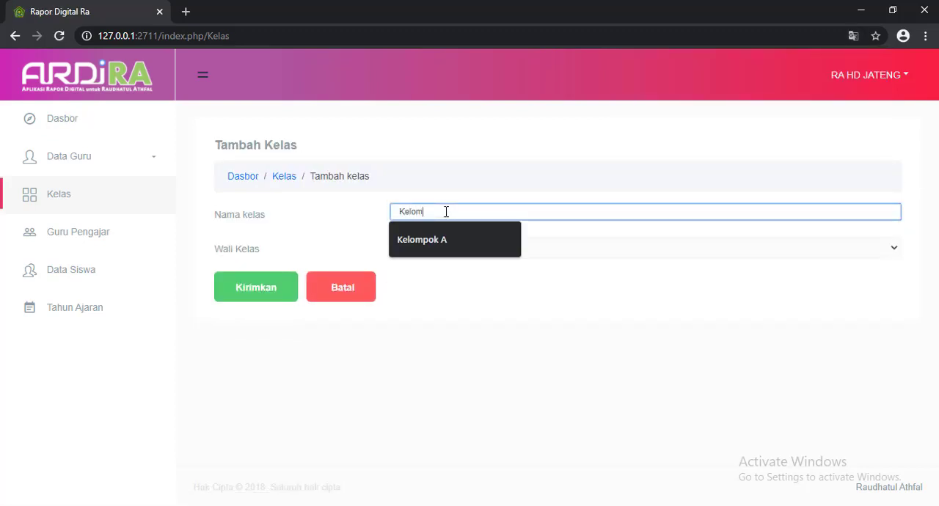
type("pok B")
left_click(433, 250)
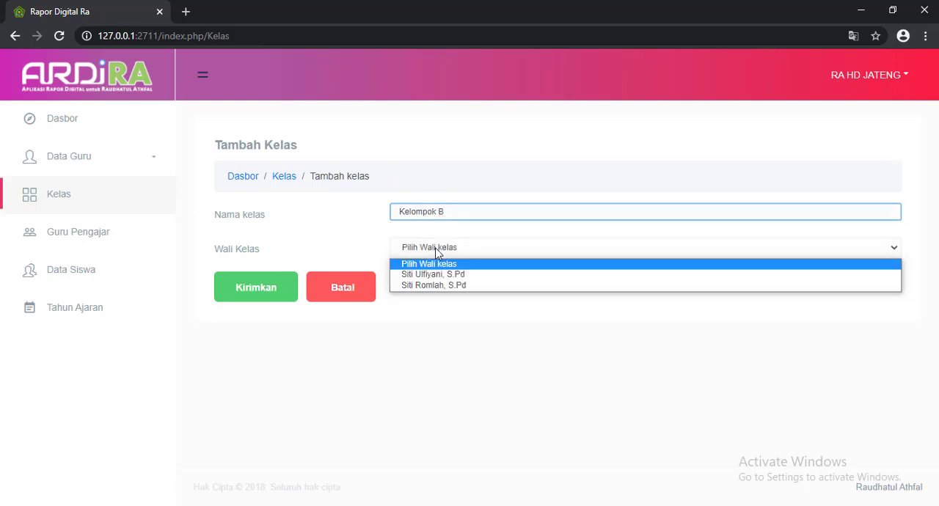
left_click(431, 287)
left_click(254, 286)
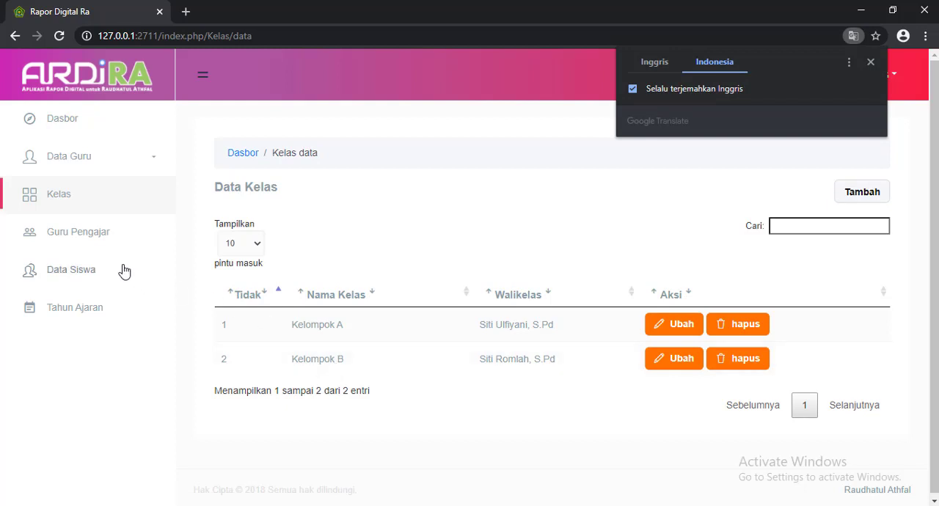
In the Guru Pengajar list, assign the first teacher as Guru Kelas of Kelompok A and submit the change.
left_click(74, 237)
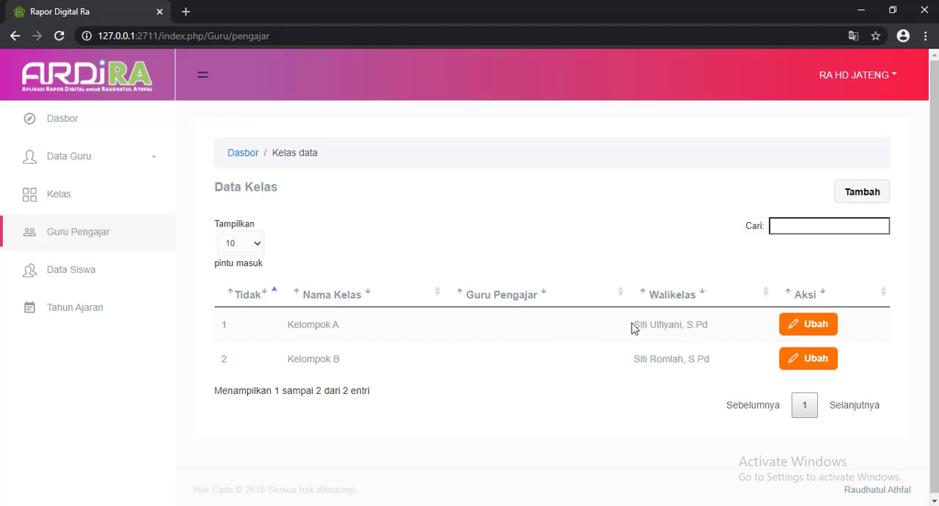
left_click_drag(314, 329, 729, 331)
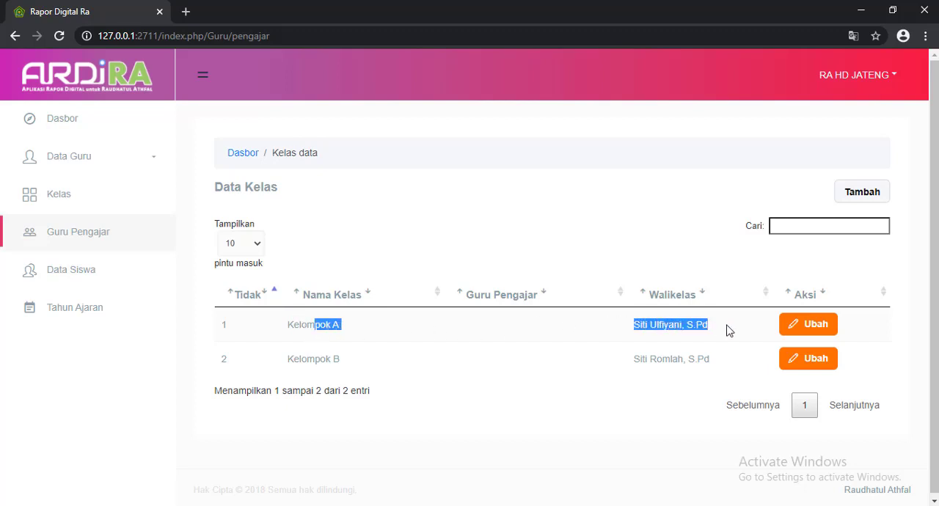
left_click(673, 330)
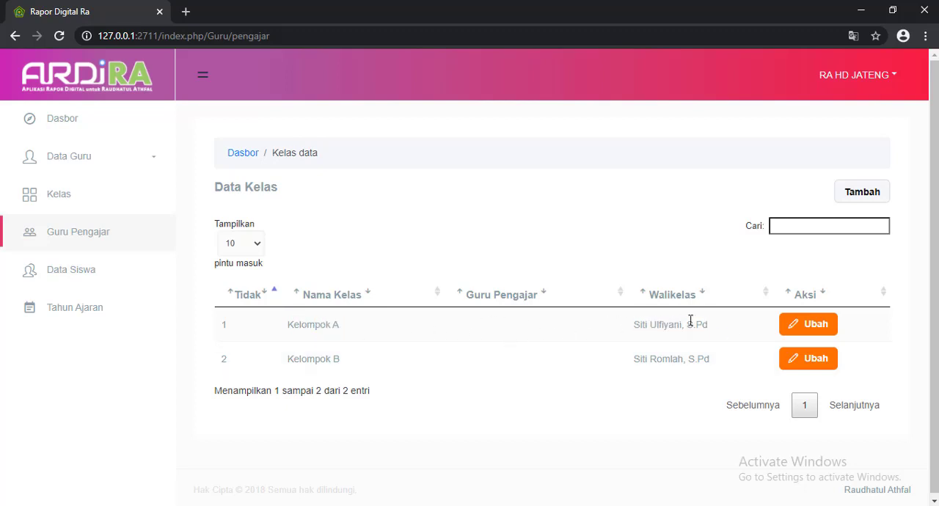
left_click(822, 332)
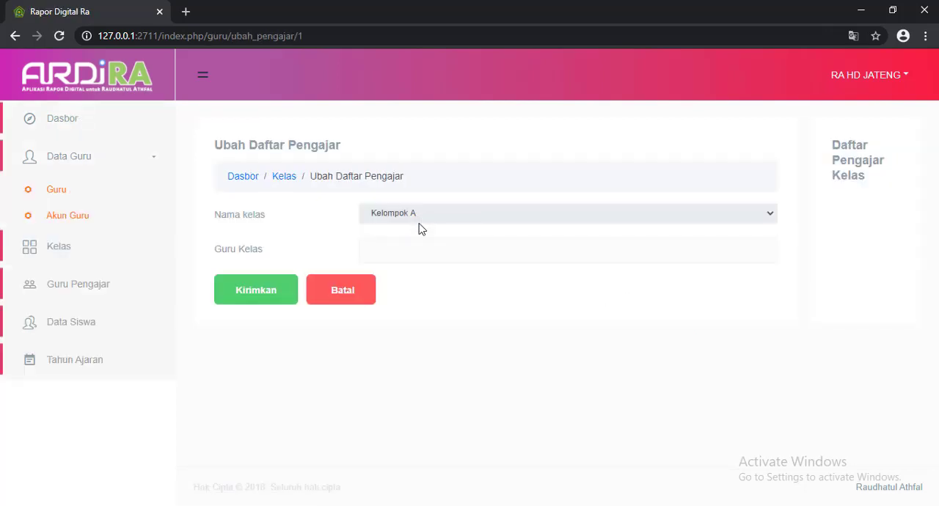
left_click(408, 242)
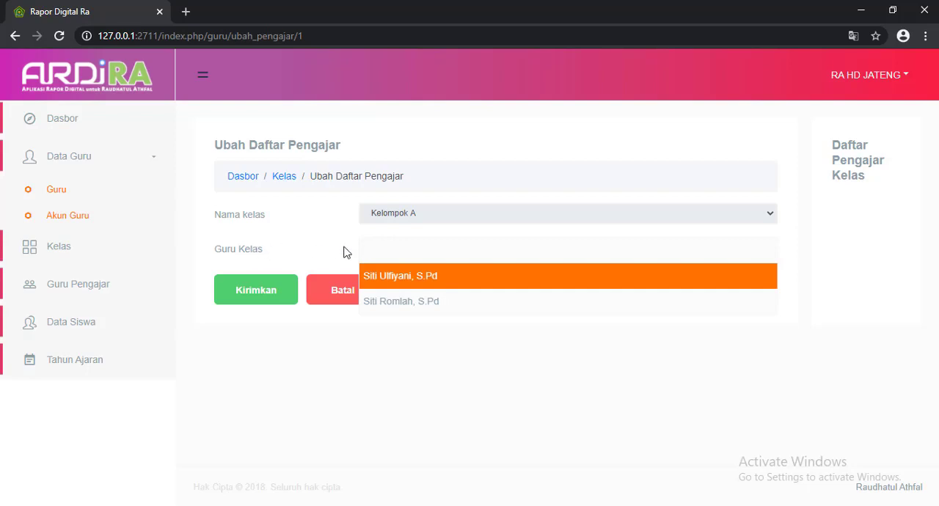
left_click(405, 282)
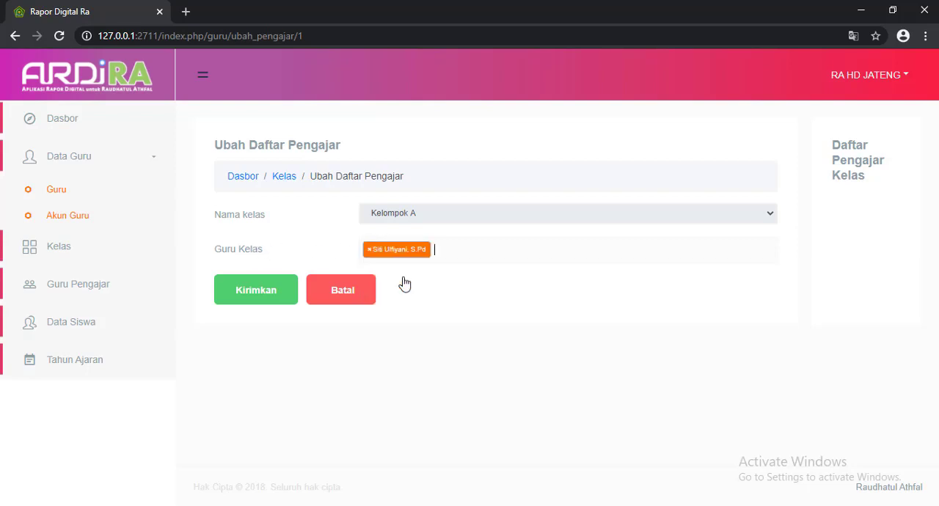
left_click(268, 292)
Assign the second teacher as Guru Kelas of Kelompok B and submit the change.
left_click(819, 354)
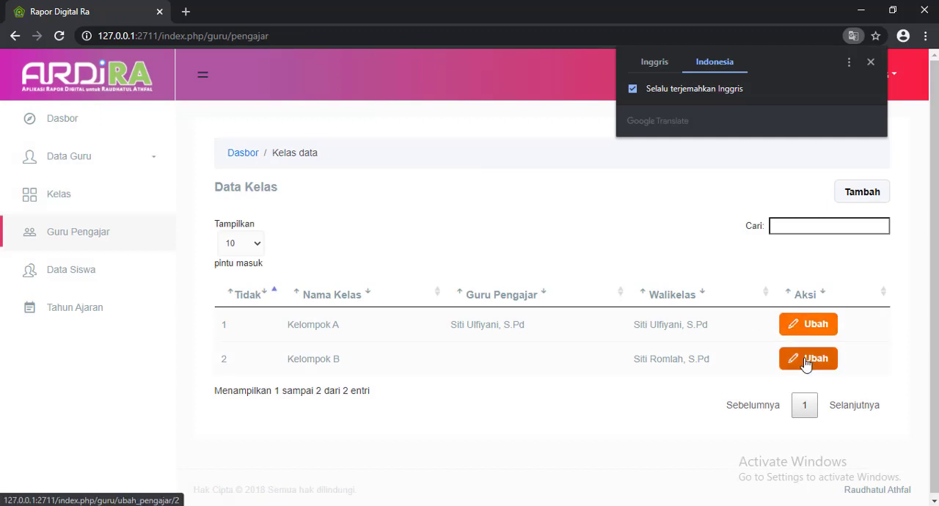
left_click(399, 238)
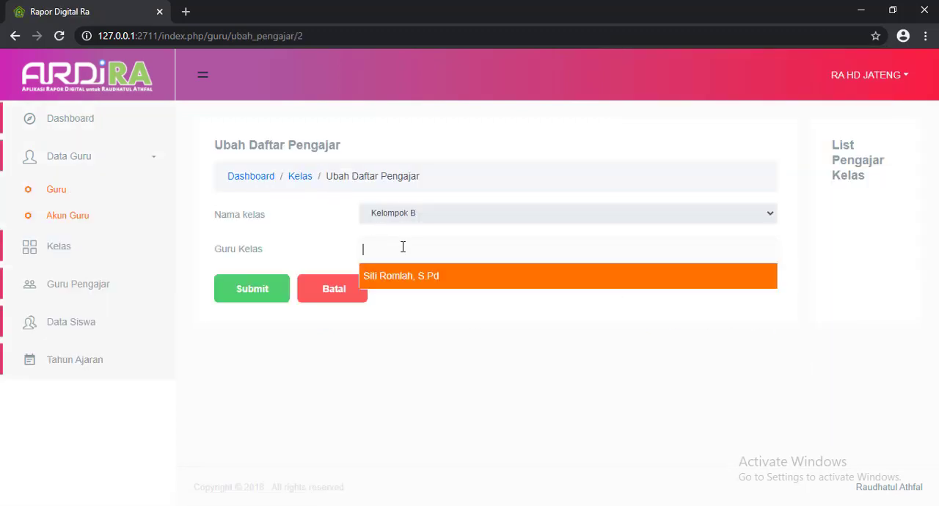
left_click(396, 281)
left_click(258, 289)
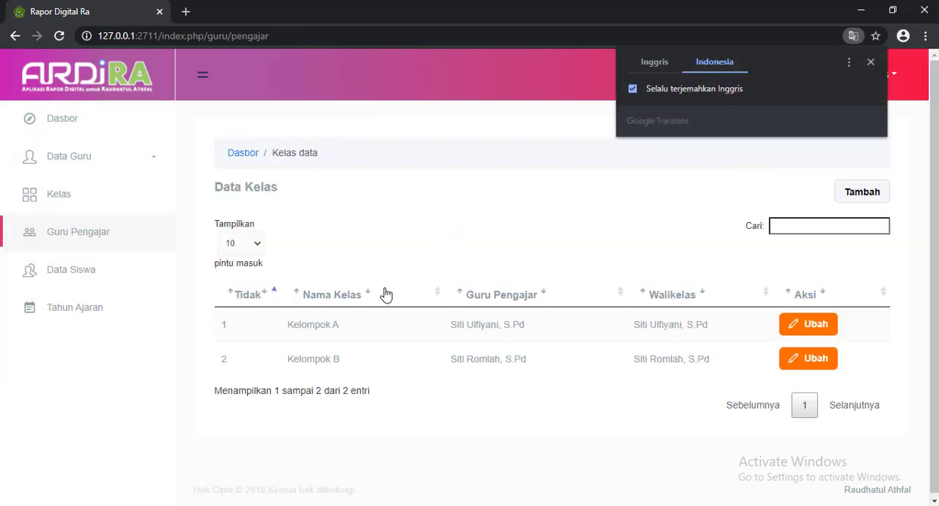
Check the Data Siswa table and the list of school years in Tahun Ajaran.
left_click(28, 272)
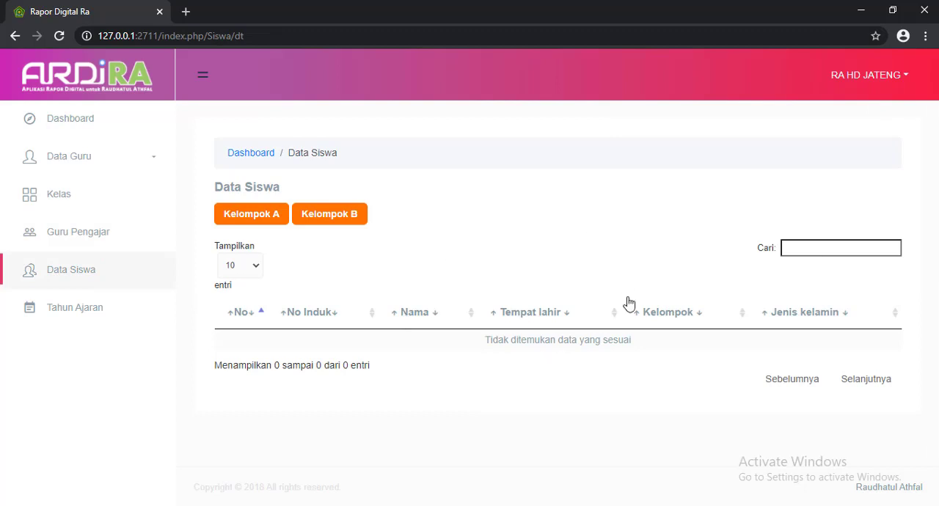
left_click(83, 315)
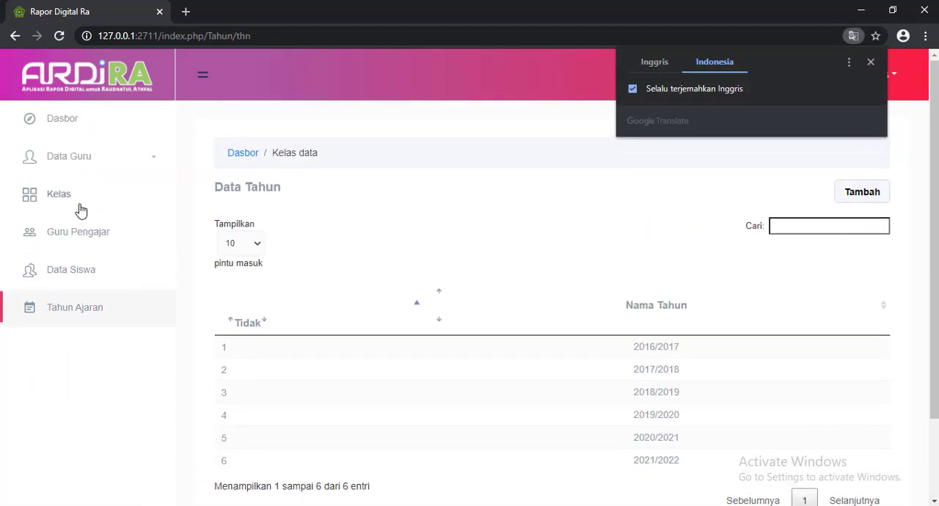
Open the Akun Guru list and copy the first teacher's username.
left_click(101, 163)
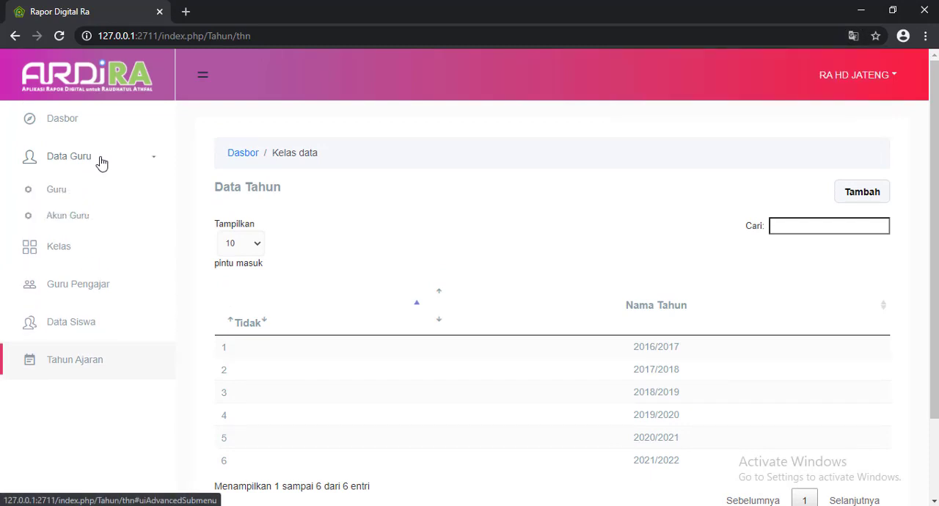
left_click(72, 218)
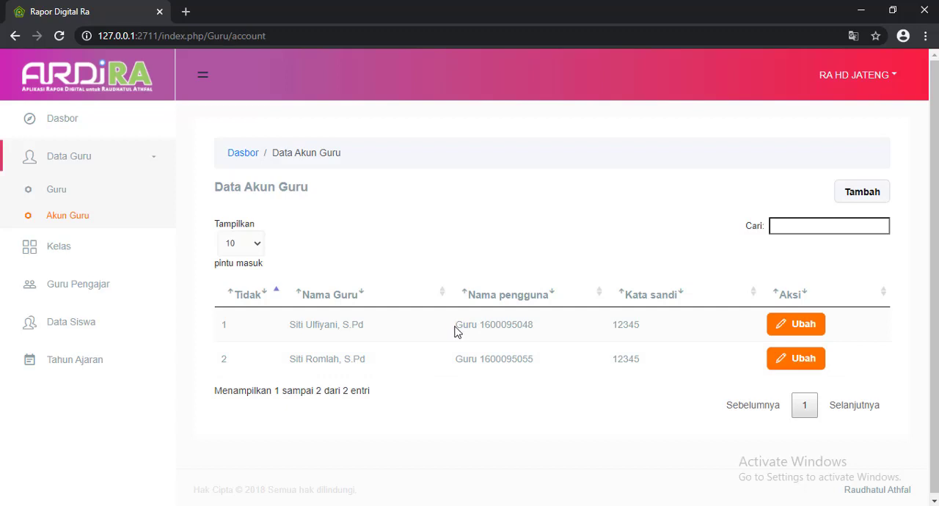
left_click_drag(471, 325, 533, 326)
Open the application's login page at 127.0.0.1:2711 in a new browser tab.
left_click(185, 12)
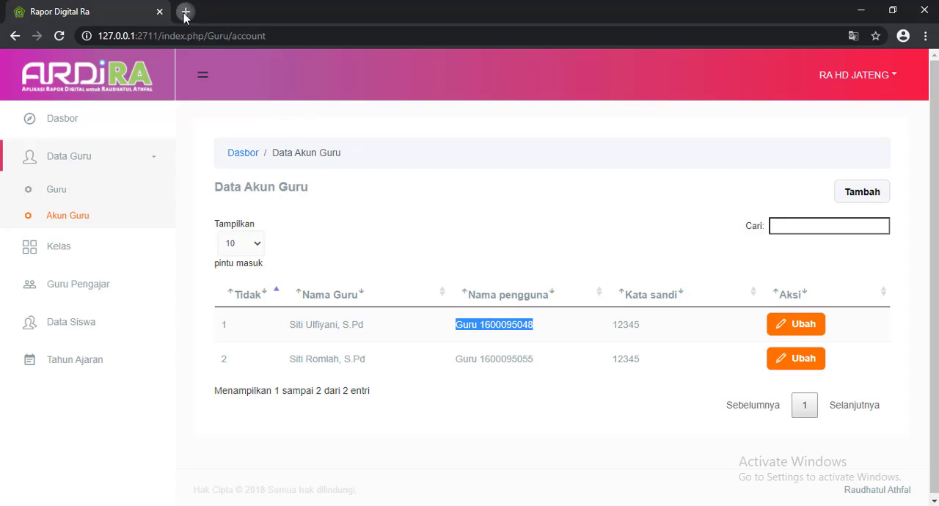
type("127.0.0.1:2711")
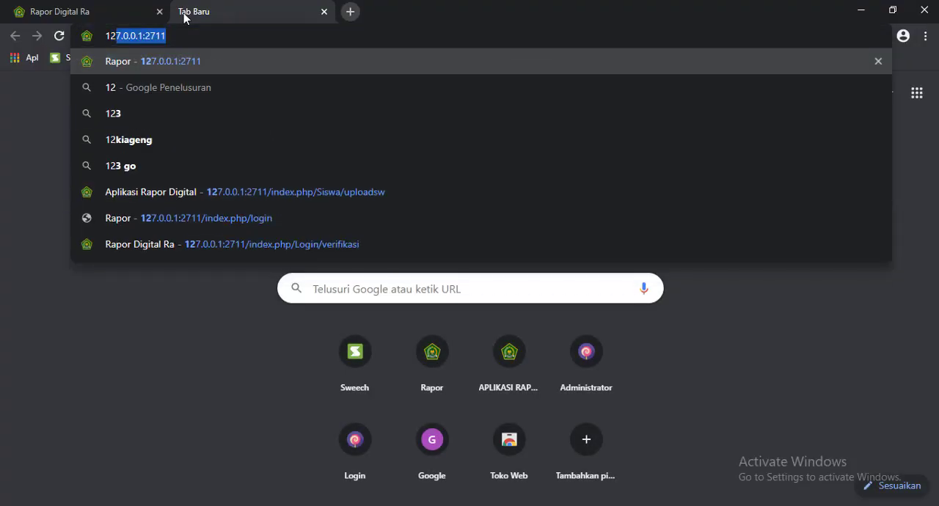
key("Return")
Try to log in as the first teacher with the copied username and the account password.
left_click_drag(568, 299, 459, 289)
key("ctrl+v")
key("Tab")
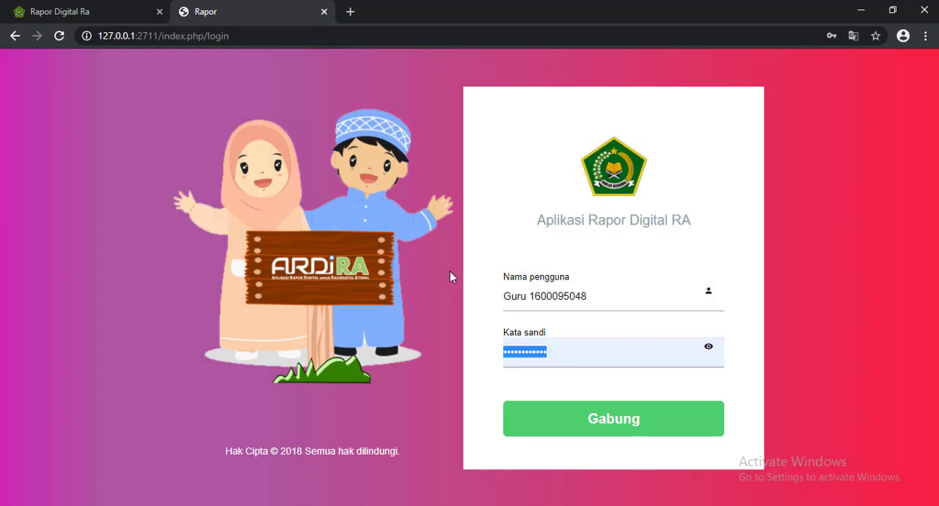
type("*****")
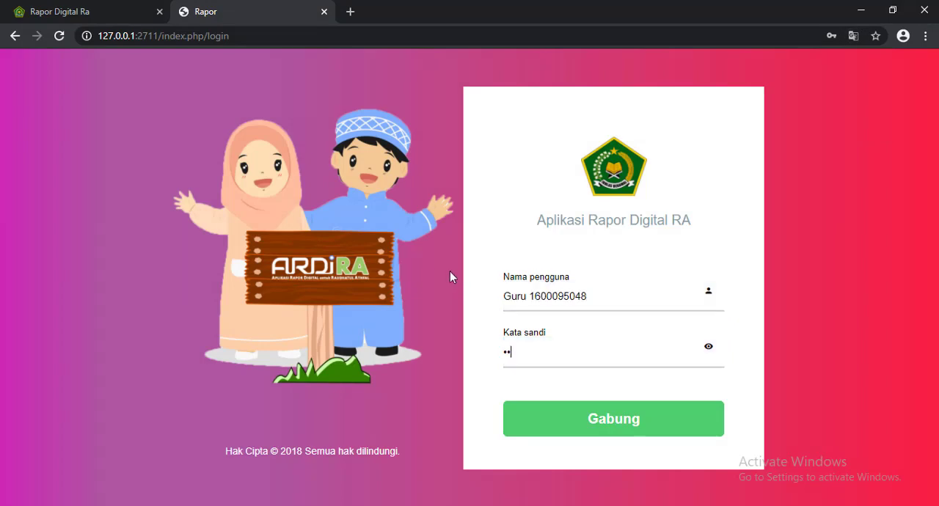
left_click(577, 420)
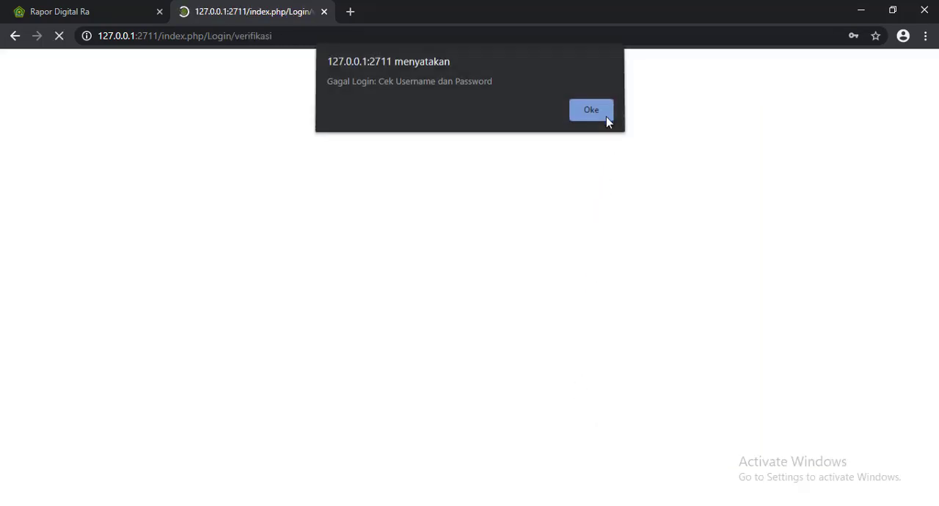
left_click(606, 117)
Remove the space from the teacher's username, log in with the account password and dismiss the offer to save it.
left_click(531, 296)
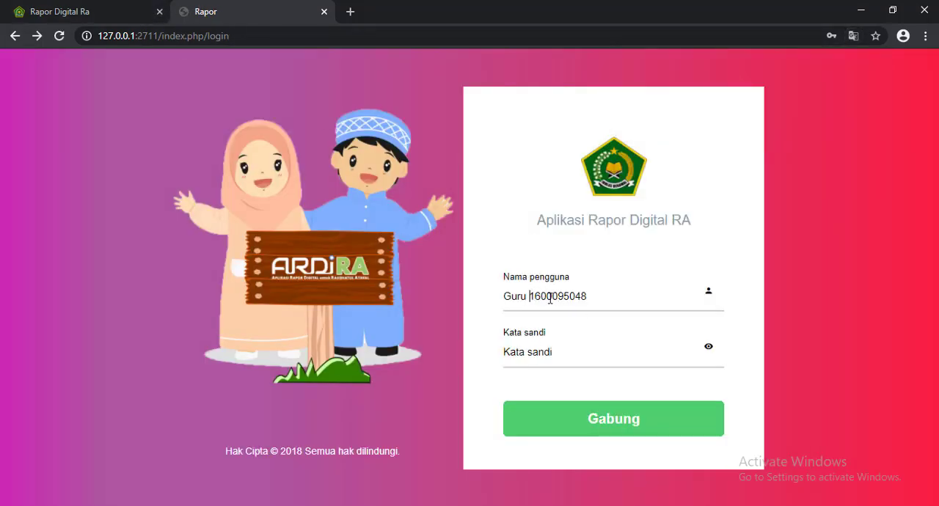
key("BackSpace")
left_click(544, 358)
type("1")
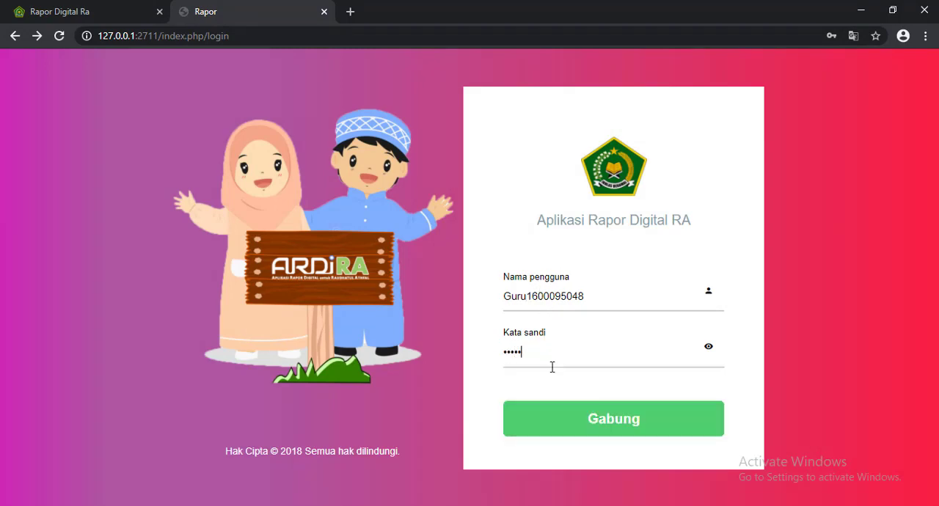
left_click(580, 426)
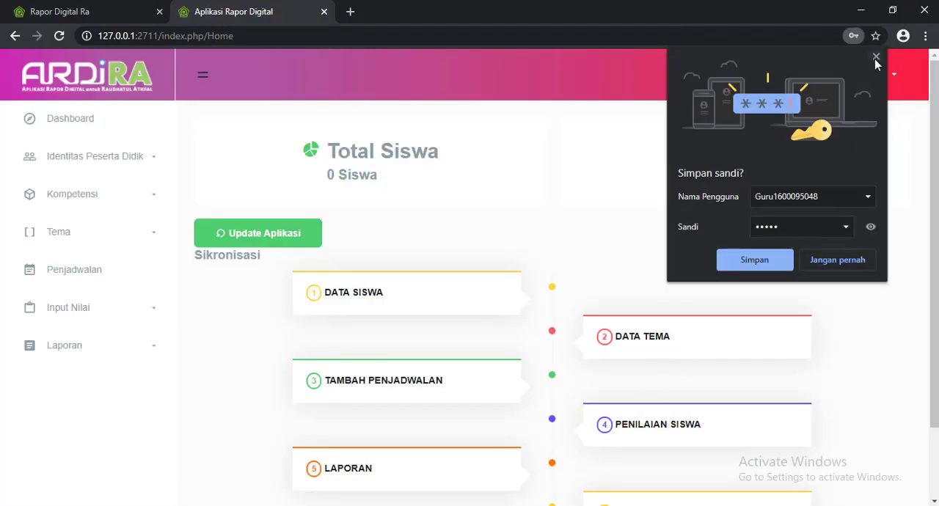
left_click(877, 58)
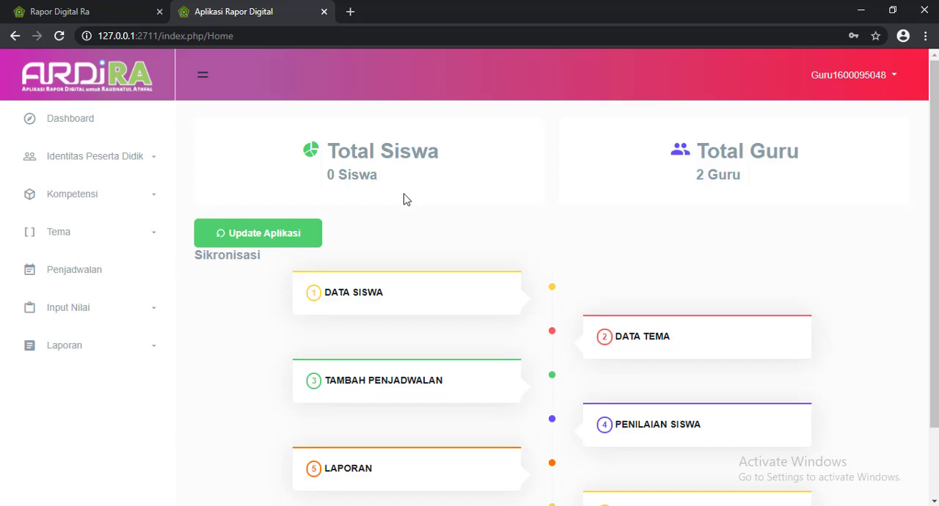
Download the Excel template for student data from the Upload Peserta Didik page.
left_click(88, 160)
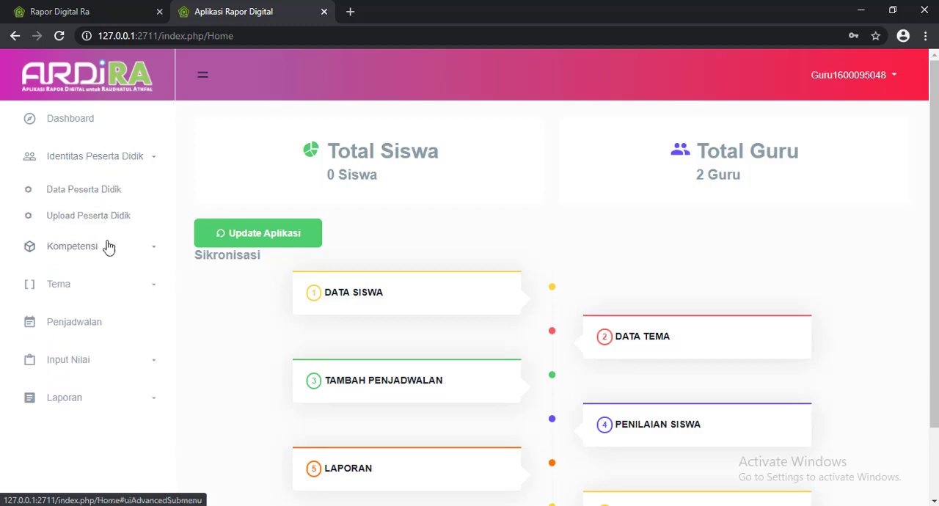
left_click(67, 220)
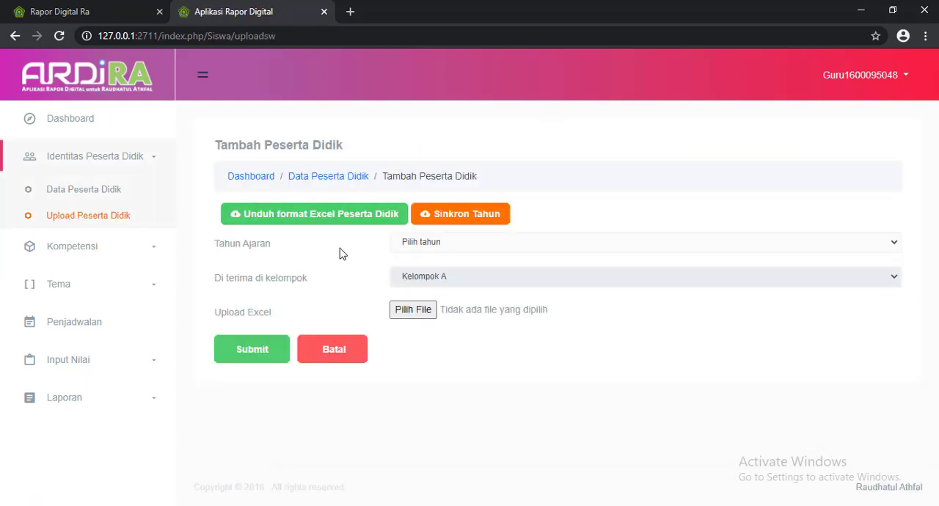
left_click(299, 221)
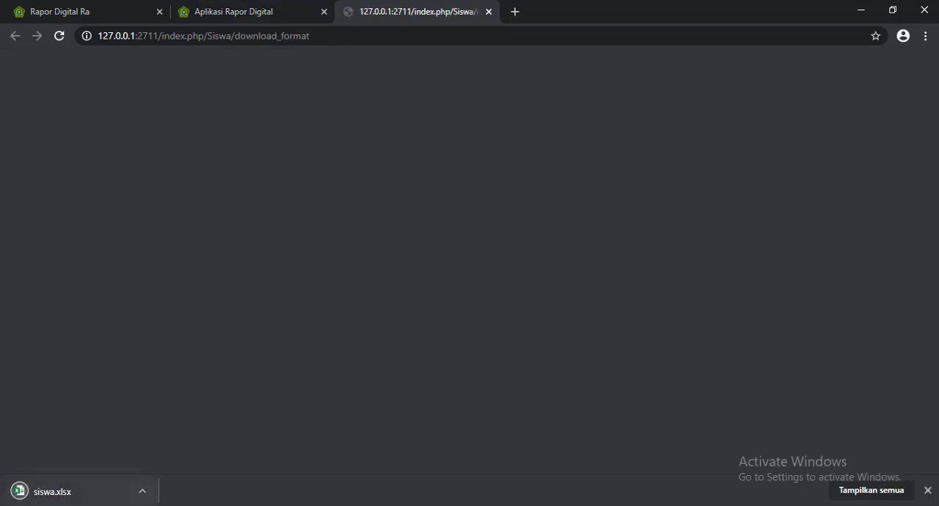
left_click(144, 499)
left_click(176, 408)
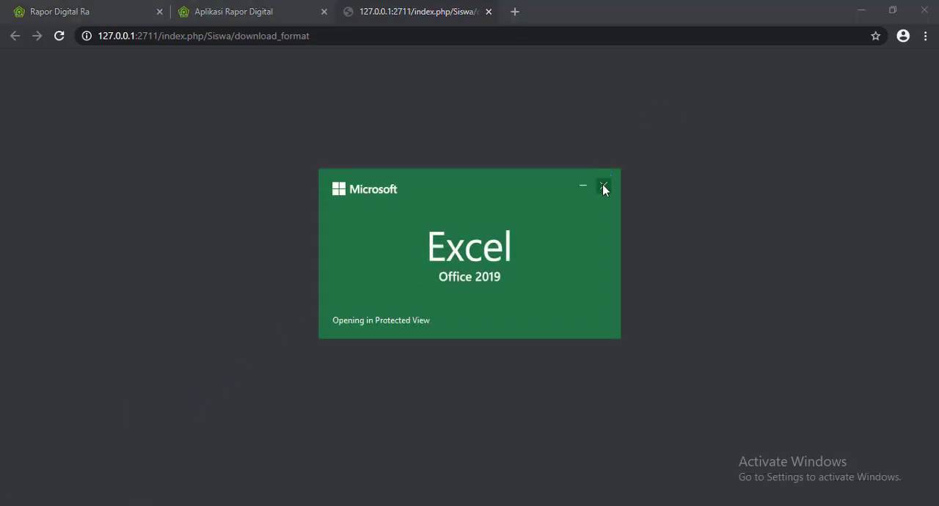
left_click(604, 189)
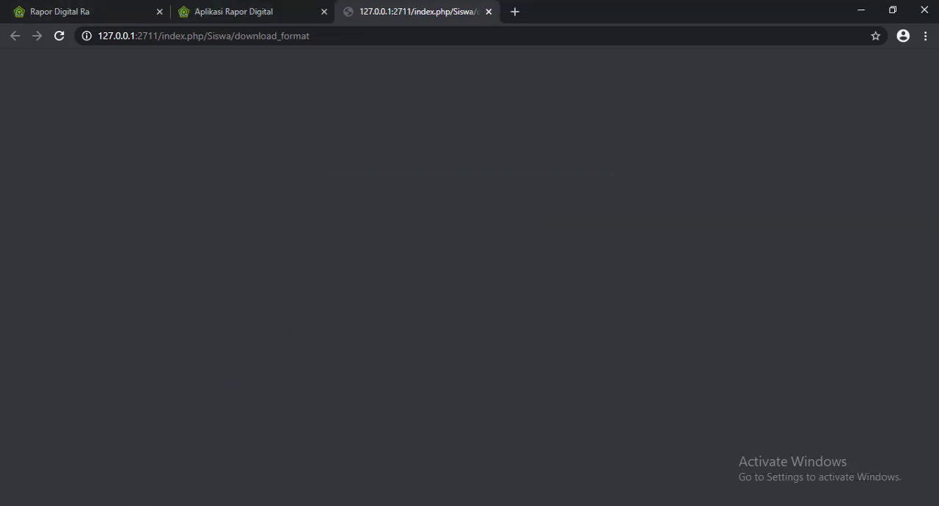
Copy the siswa file from the Downloads folder into the #ARDIRA folder on Local Disk (D:).
key("alt+Tab")
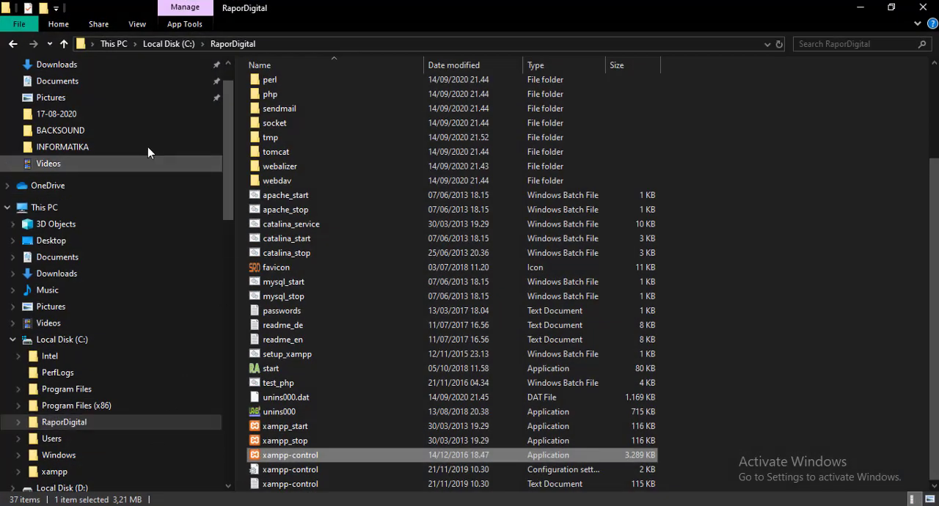
left_click(106, 78)
left_click(106, 68)
left_click(318, 150)
right_click(319, 150)
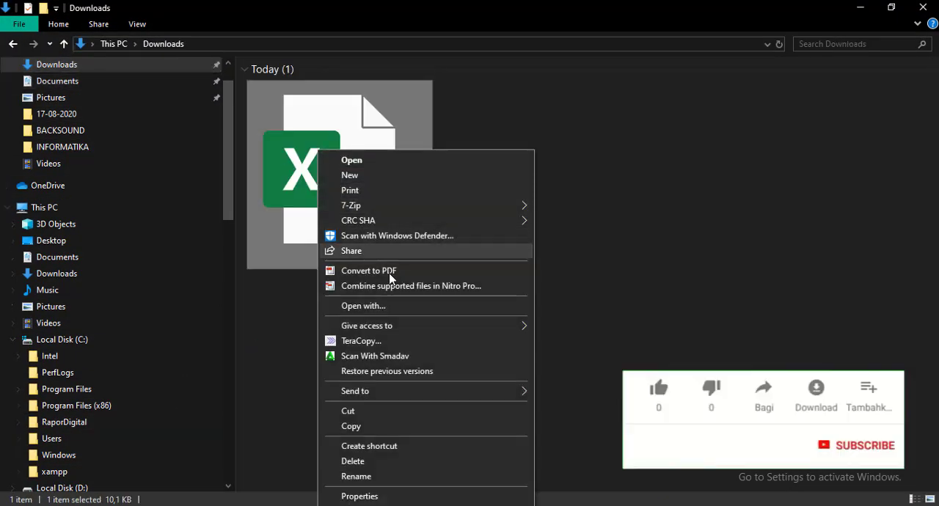
left_click(356, 427)
left_click(13, 340)
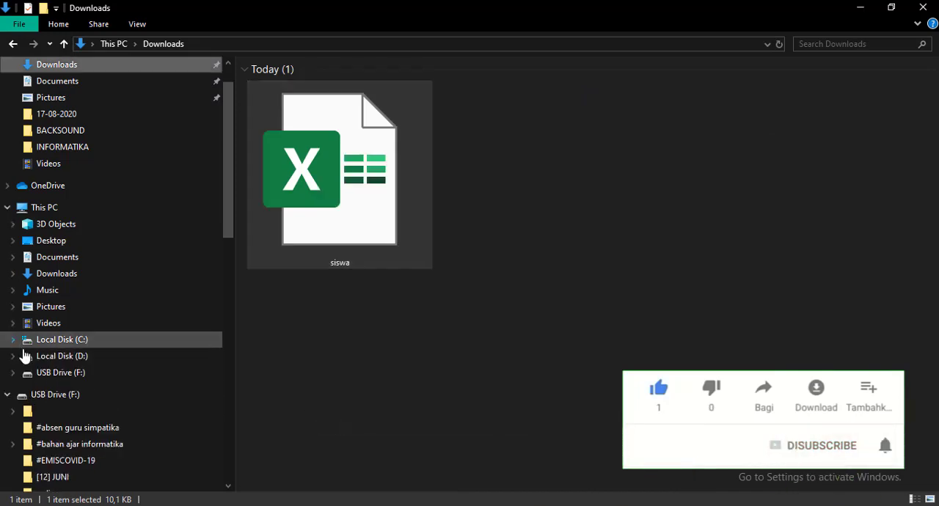
left_click(73, 357)
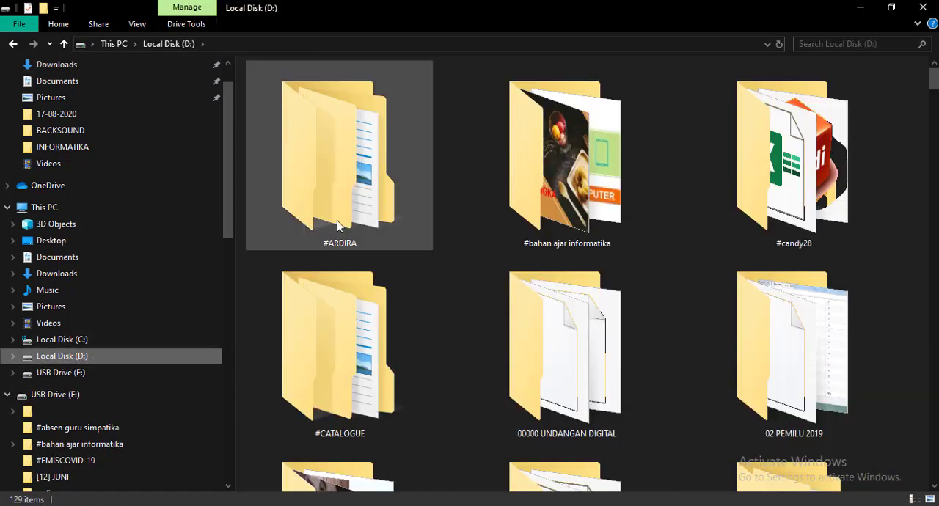
double_click(357, 207)
right_click(326, 185)
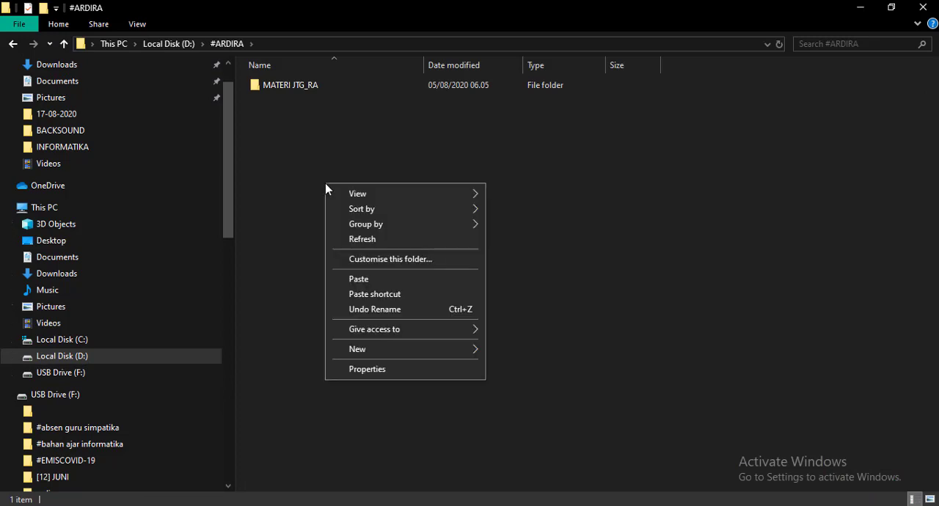
left_click(360, 280)
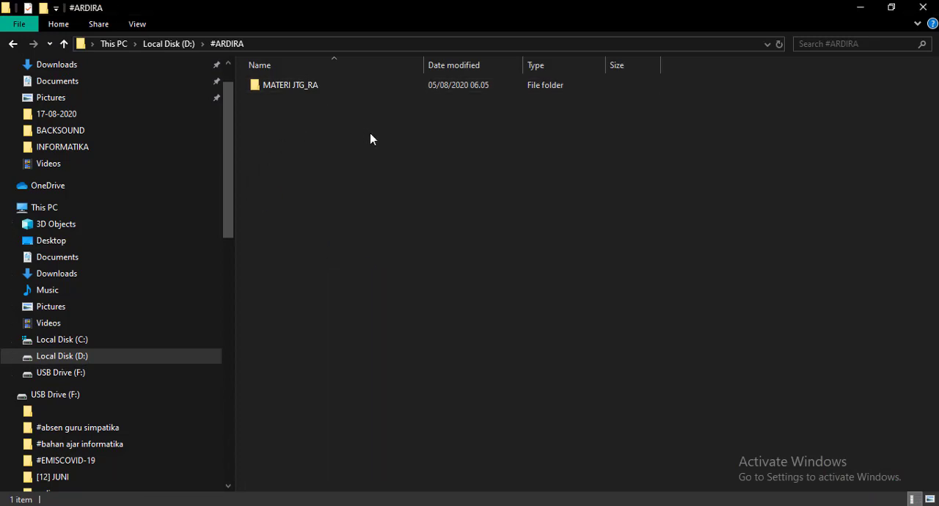
Open the copied siswa workbook and check its column headings and the highlighted date format note.
double_click(276, 103)
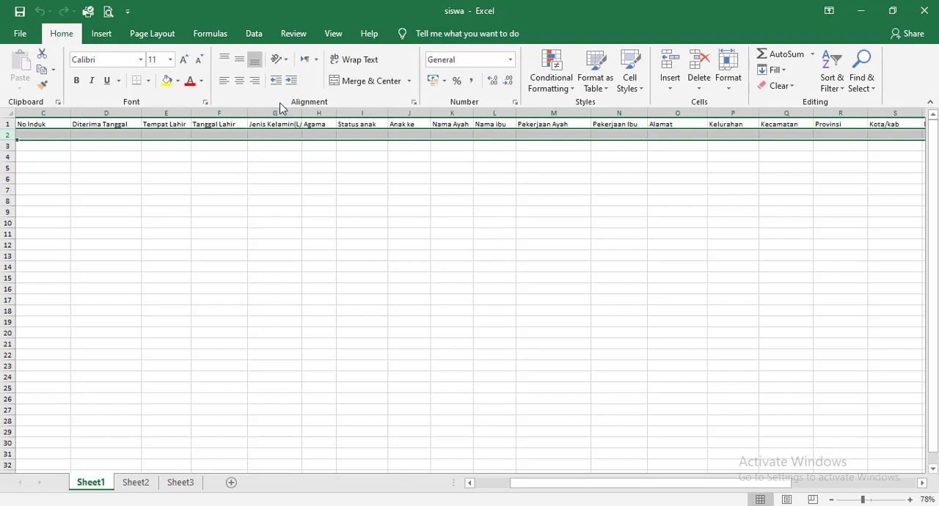
left_click(649, 144)
key("Right")
key("Right")
key("Right")
key("Right")
key("Right")
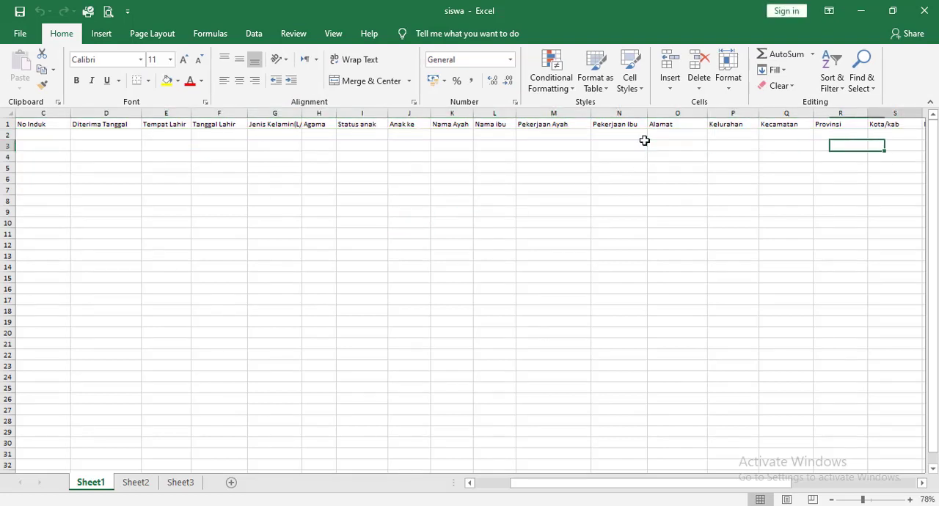
left_click(874, 499)
left_click_drag(822, 489, 908, 485)
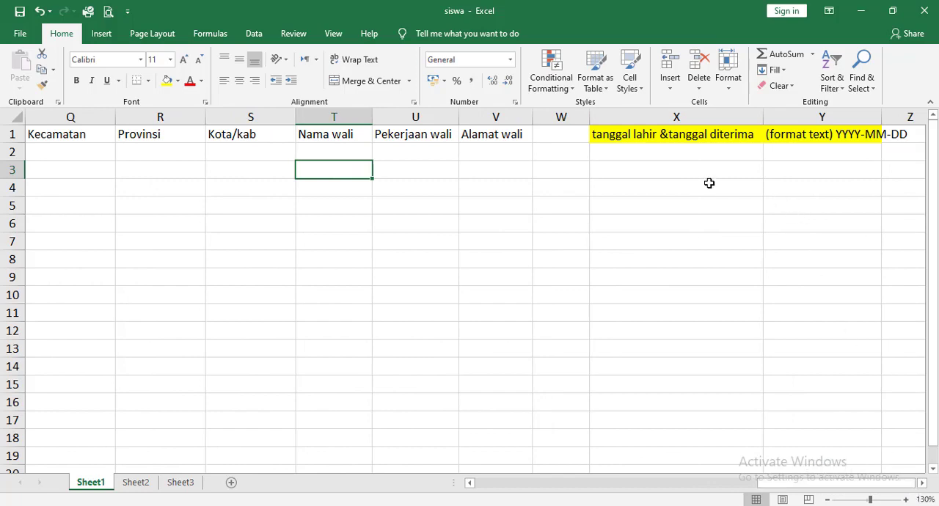
left_click(626, 138)
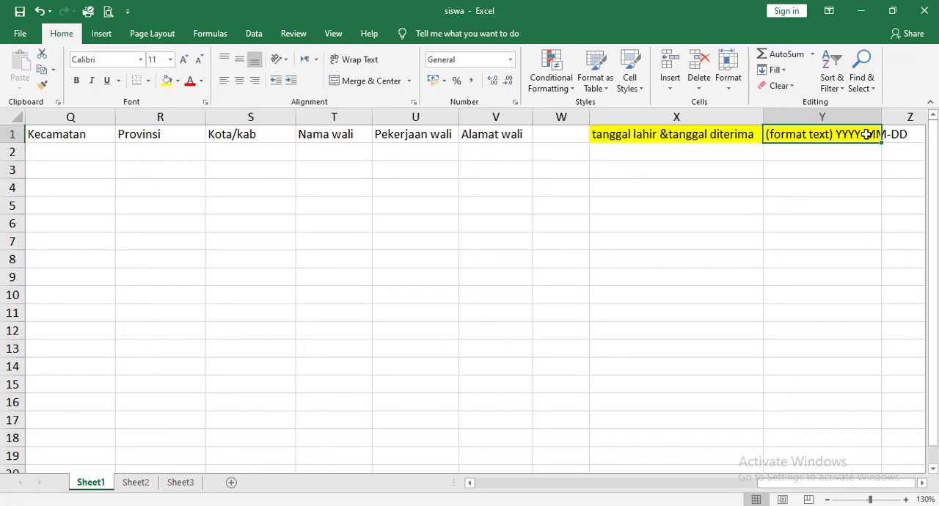
left_click_drag(832, 484, 484, 495)
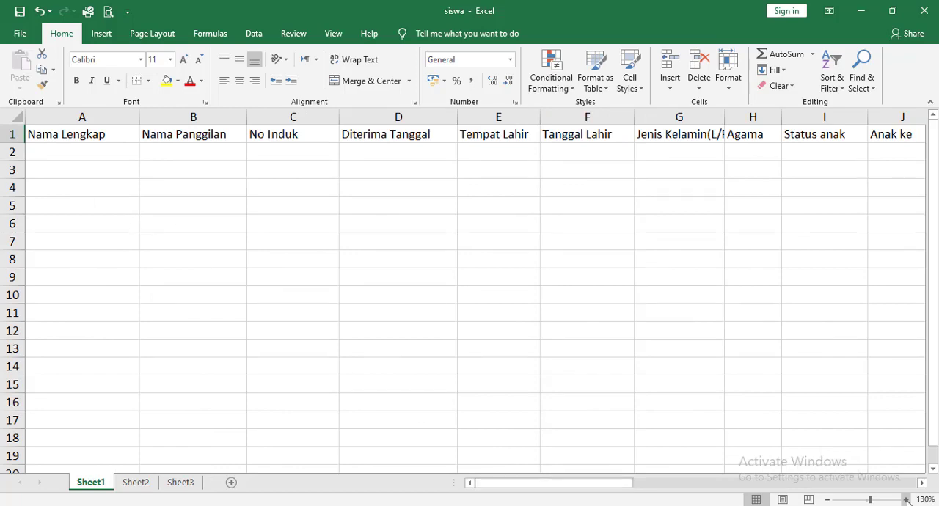
Enter the first student's full name under Nama Lengkap in cell A2.
left_click_drag(871, 500, 874, 500)
left_click(587, 167)
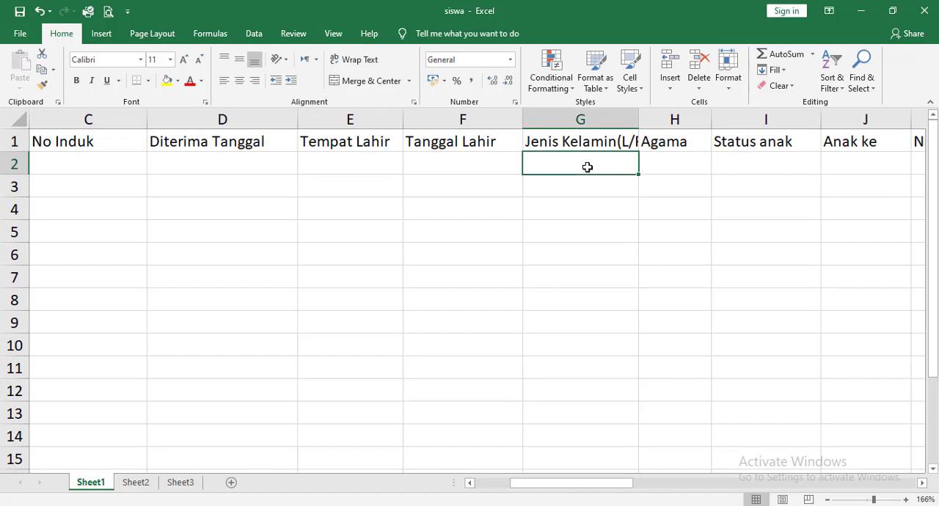
key("Left")
key("Left")
key("Left")
key("Left")
key("Left")
key("Left")
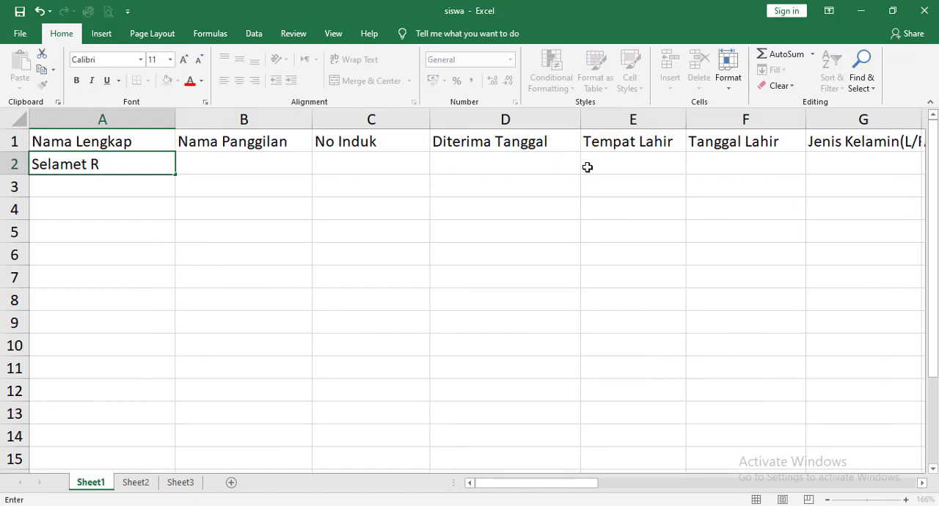
key("Tab")
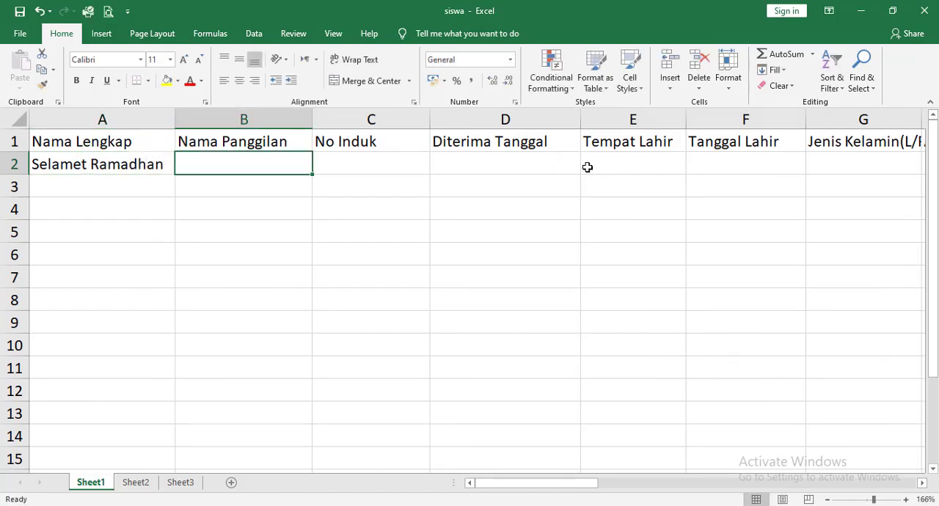
Enter the student's nickname under Nama Panggilan and the student number under No Induk in row 2.
type("Slema")
key("BackSpace")
key("BackSpace")
key("BackSpace")
type("amet")
key("Tab")
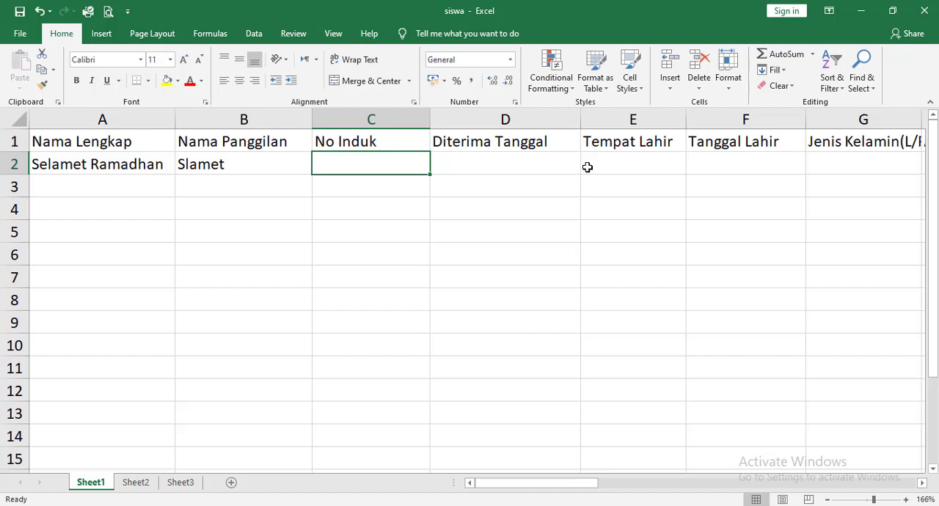
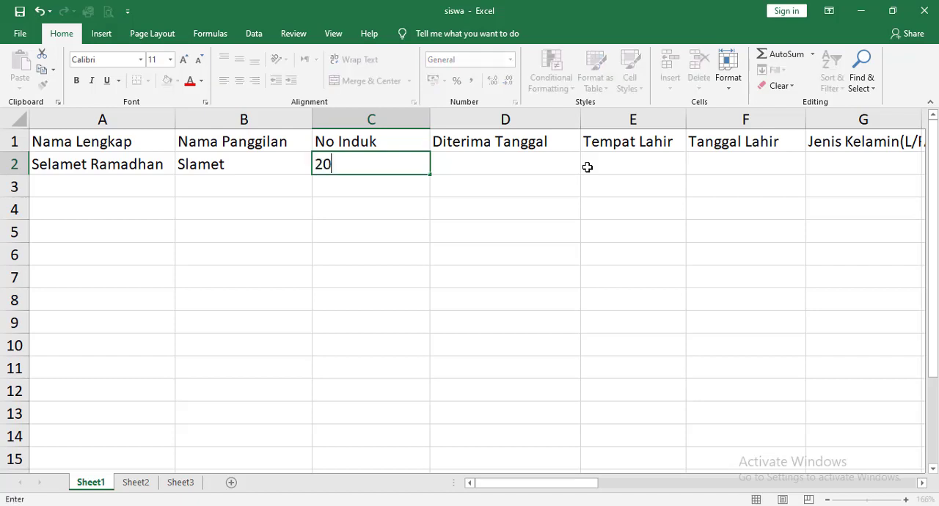
key("Tab")
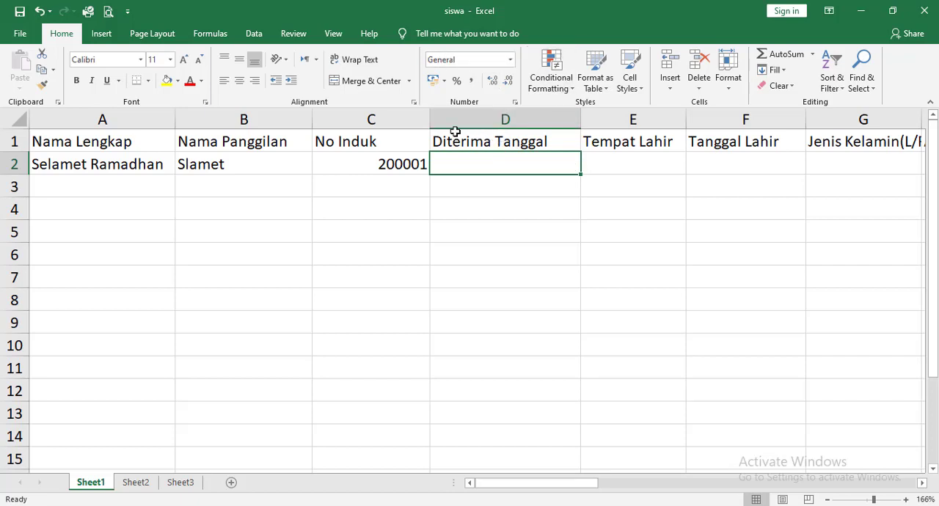
Format the whole Diterima Tanggal column as Text.
left_click(505, 118)
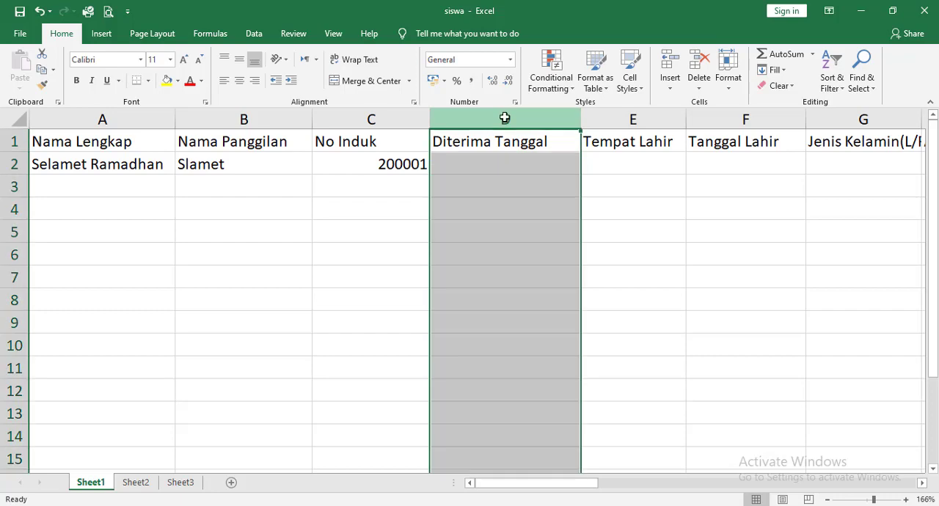
left_click(510, 59)
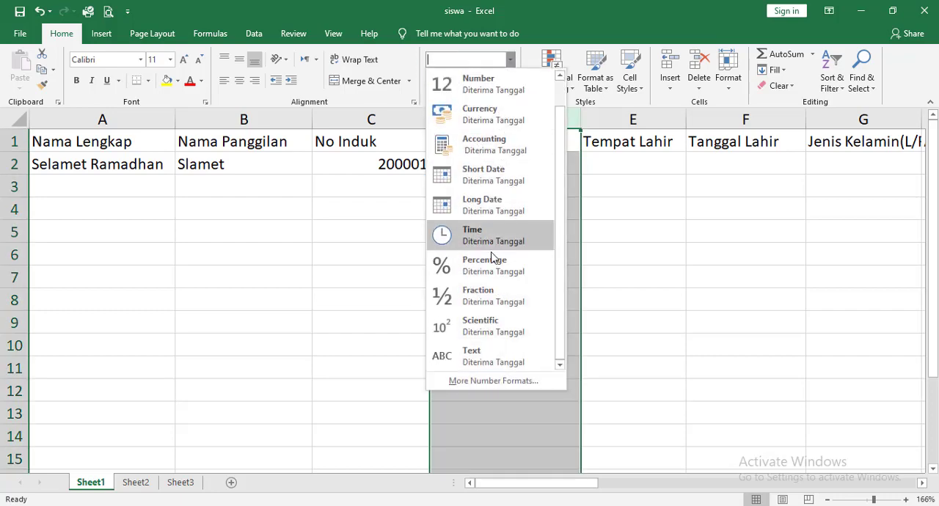
left_click(490, 354)
Enter the admission date 2020-07-13 under Diterima Tanggal in cell D2.
left_click(491, 166)
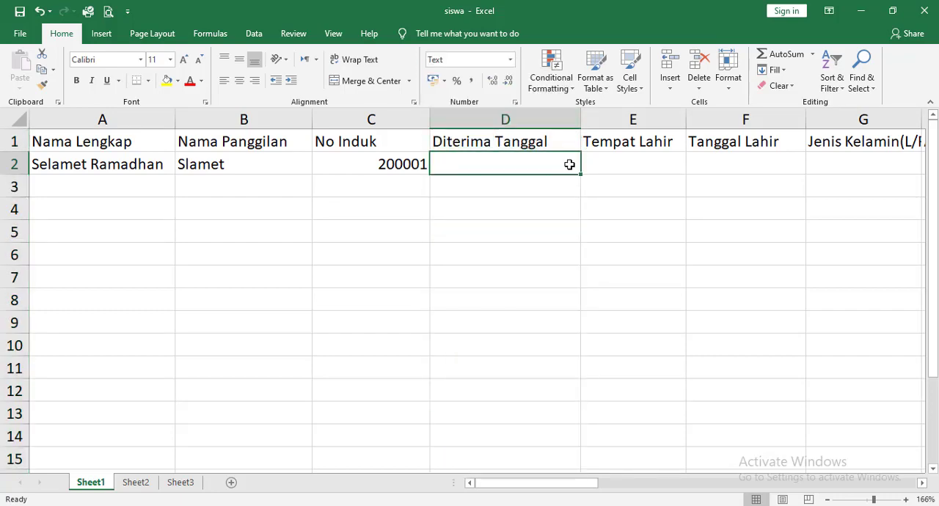
type("2020")
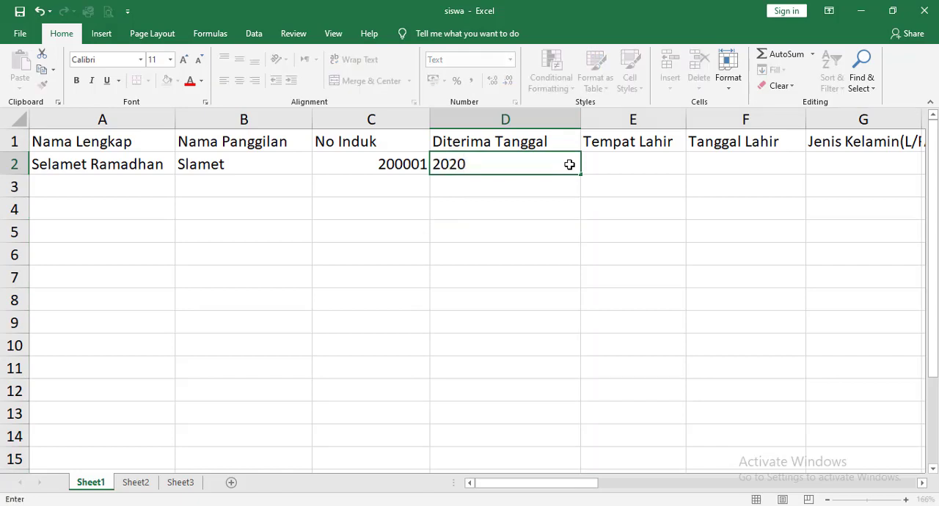
type("-07-13")
key("Tab")
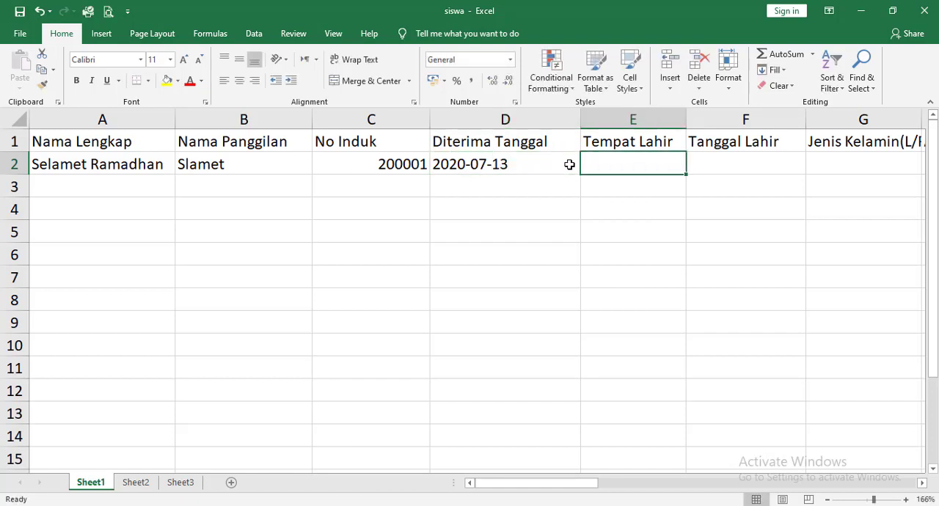
Enter Magelang under Tempat Lahir and the student's date of birth in YYYY-MM-DD form under Tanggal Lahir in row 2.
type("Magelang")
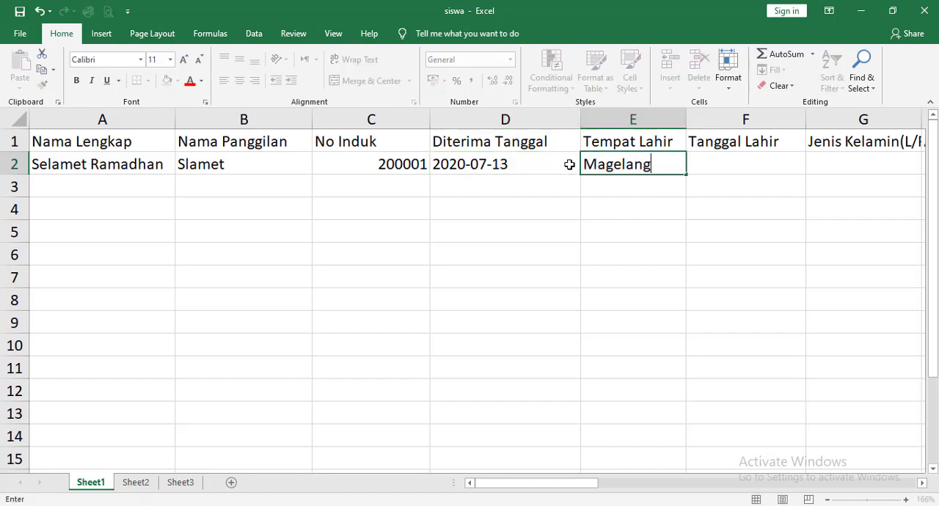
key("Tab")
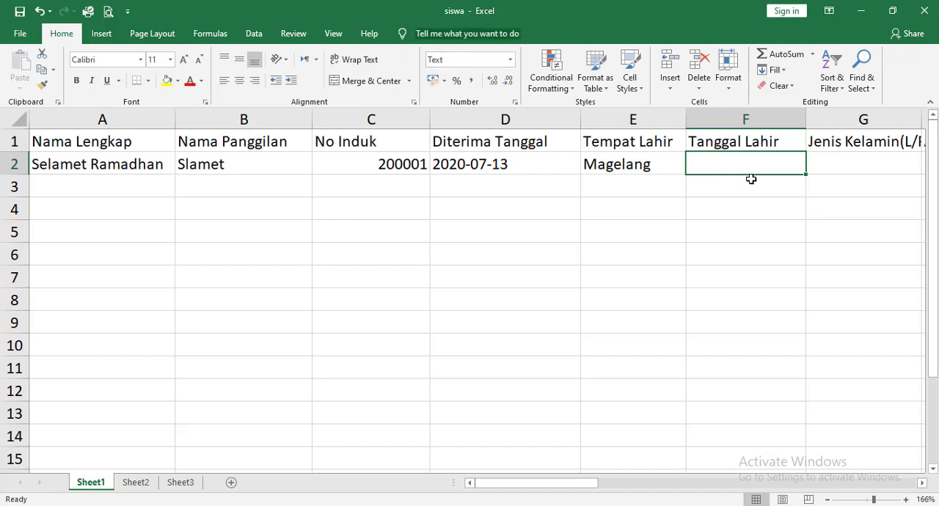
type("2")
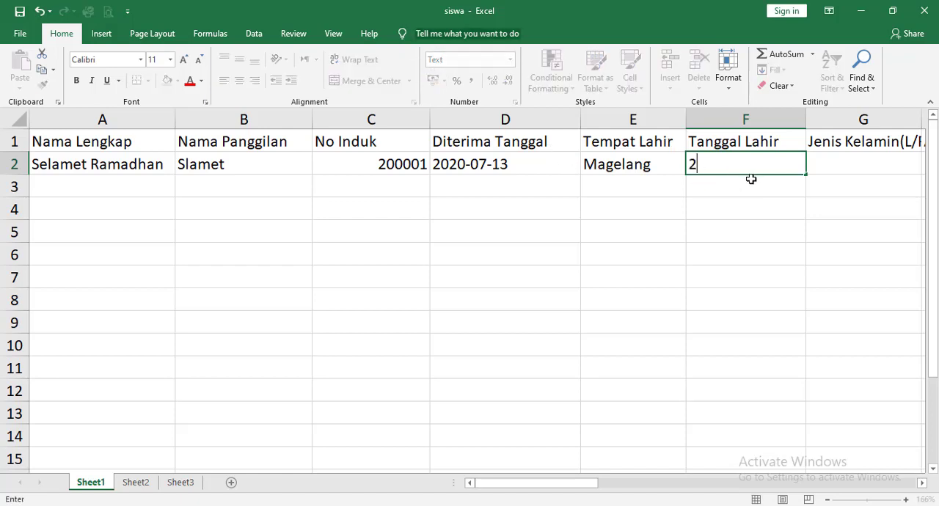
type("016-09-12")
key("Tab")
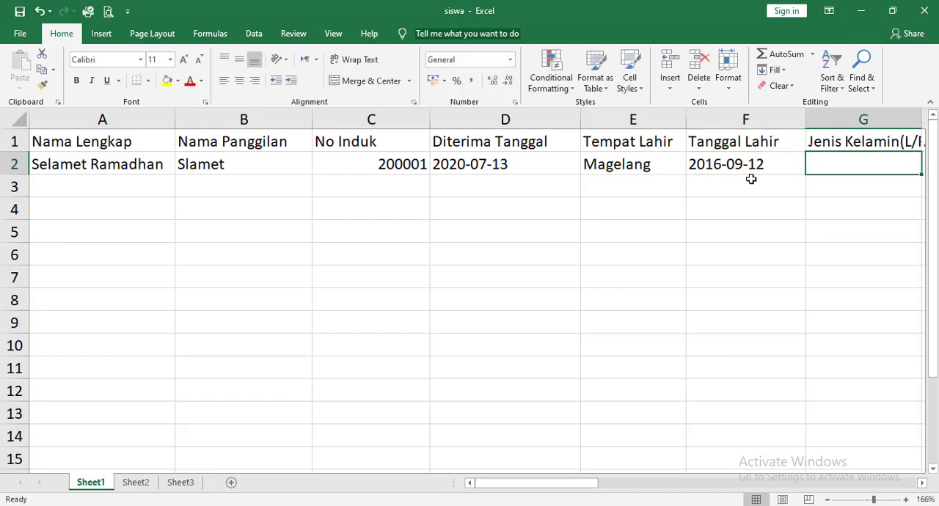
Enter L under Jenis Kelamin and Islam under Agama for the student in row 2.
type("L")
key("Tab")
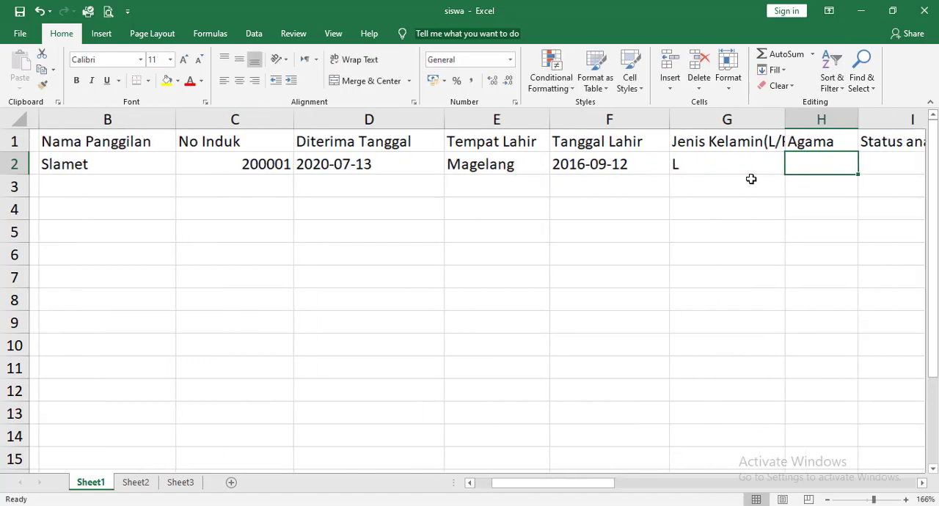
type("Islam")
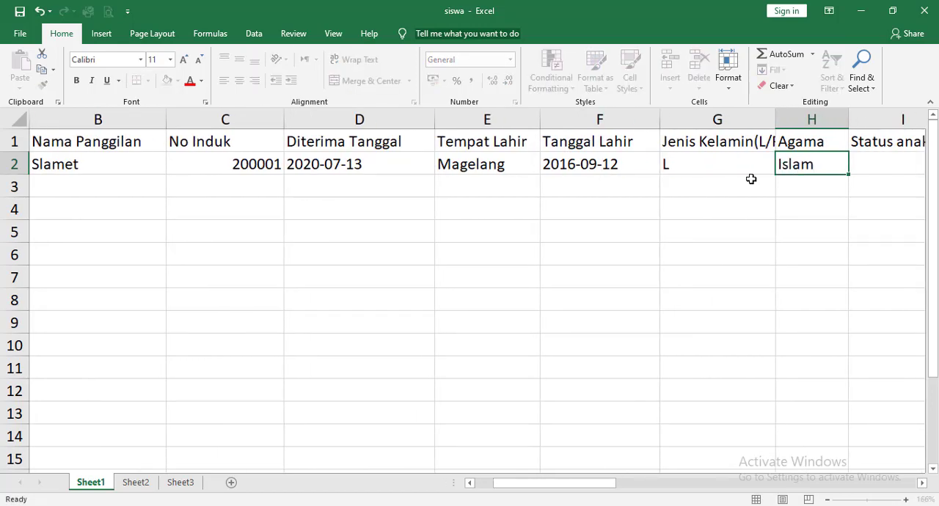
key("Tab")
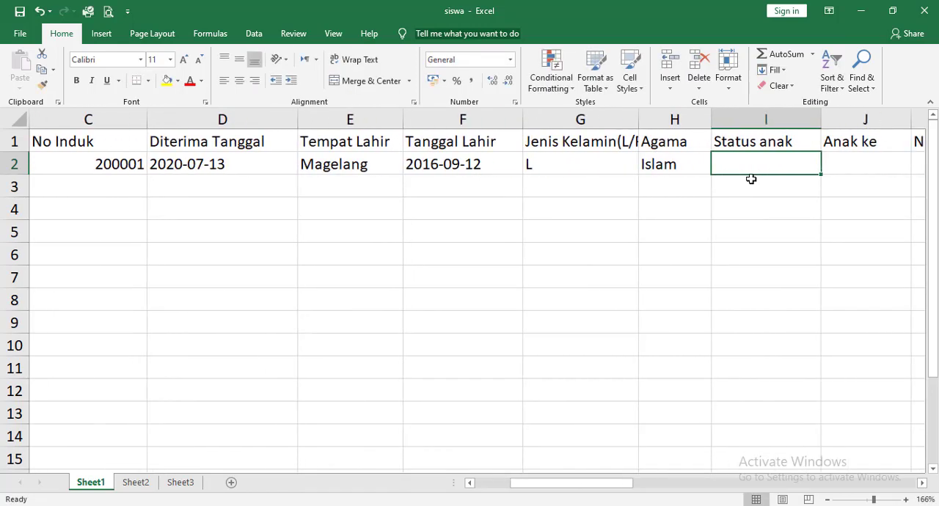
Enter Anak Kandung under Status anak and 3 under Anak ke in row 2.
type("NA")
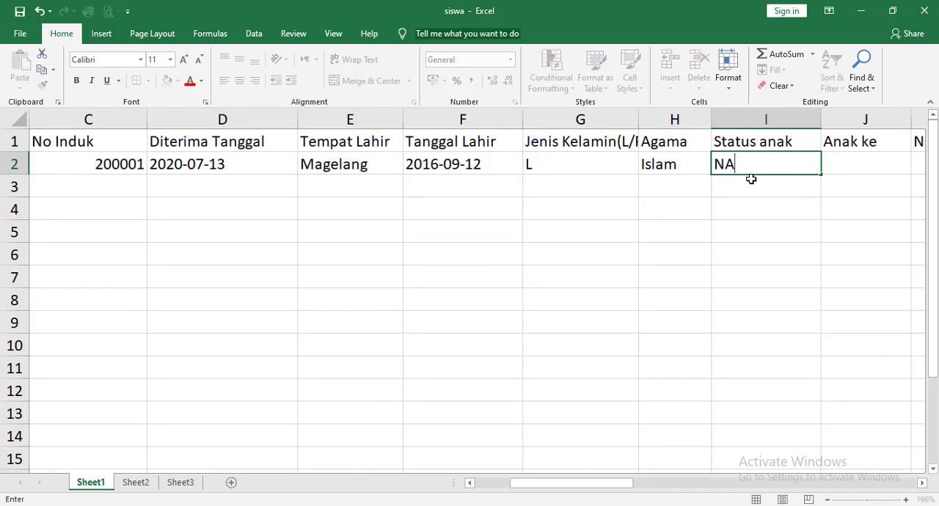
key("BackSpace")
key("BackSpace")
type("Anak Kandung")
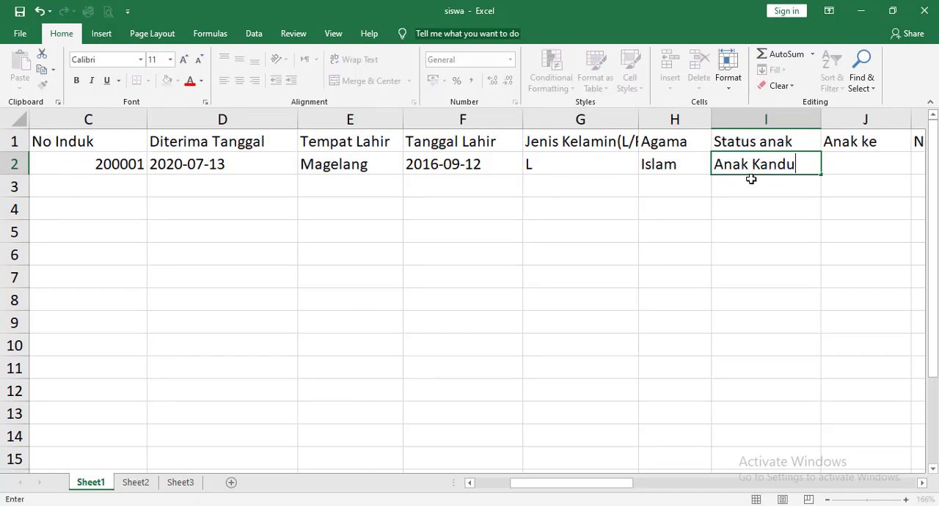
key("Tab")
type("3")
key("Tab")
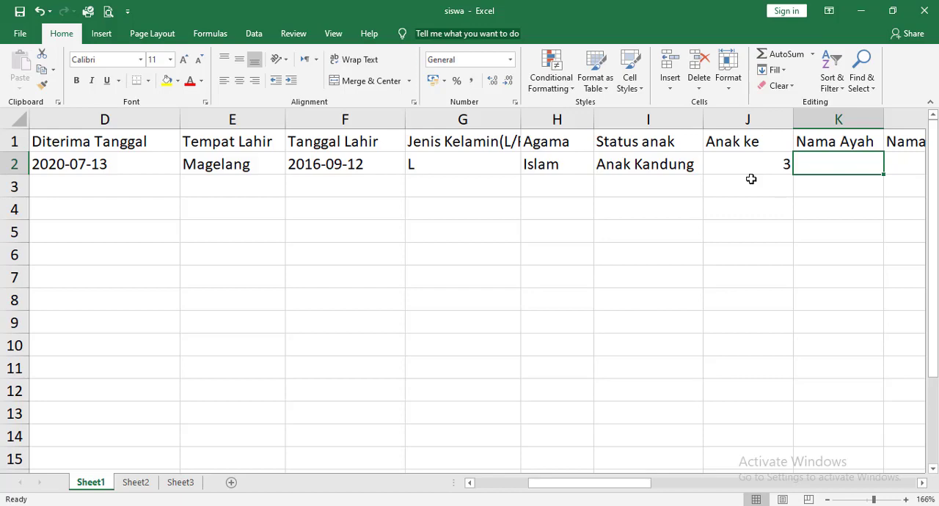
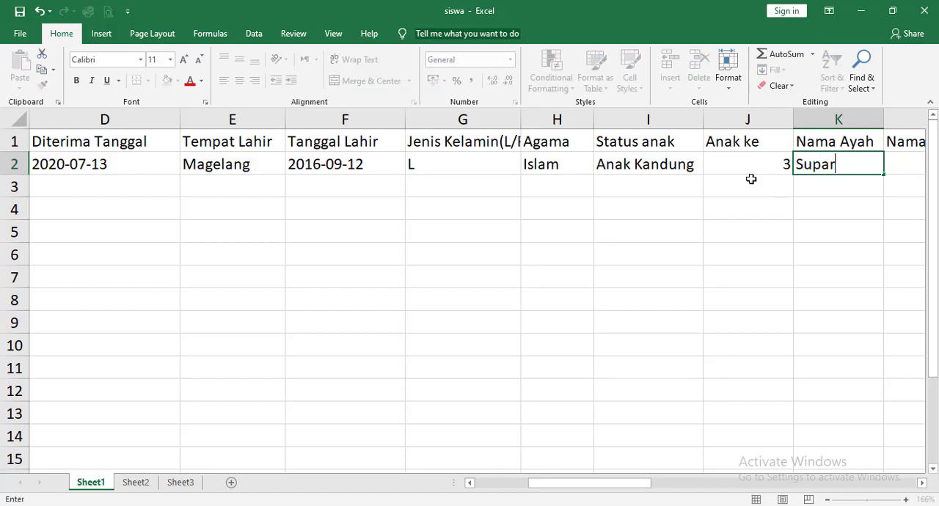
Enter the father's name under Nama Ayah and the mother's name under Nama ibu in row 2.
key("Tab")
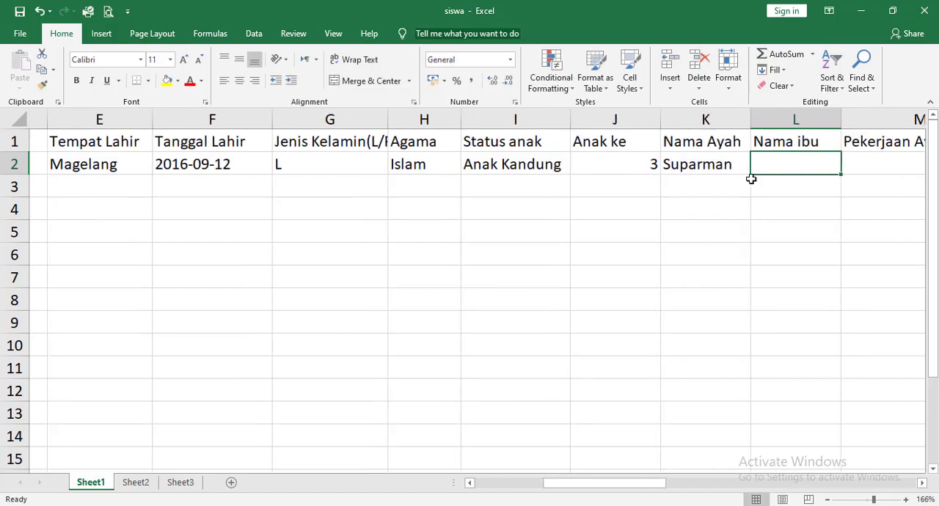
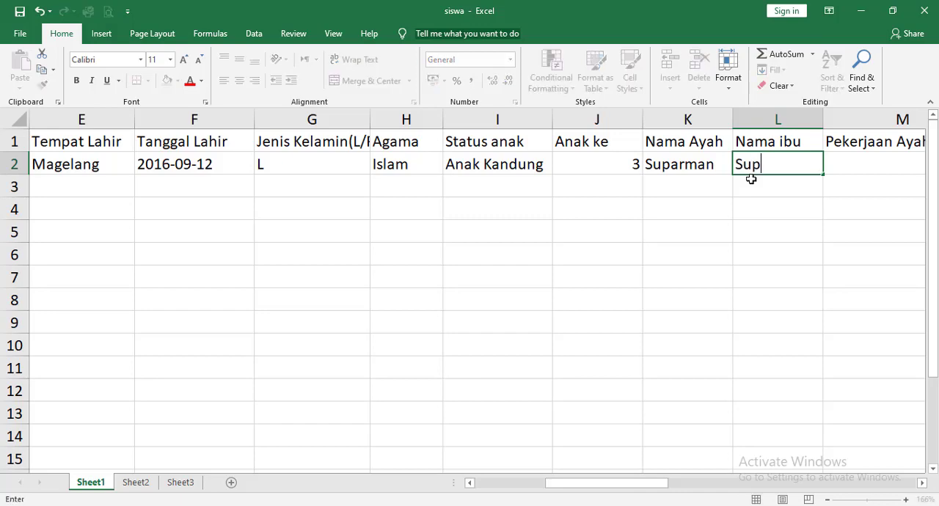
key("Tab")
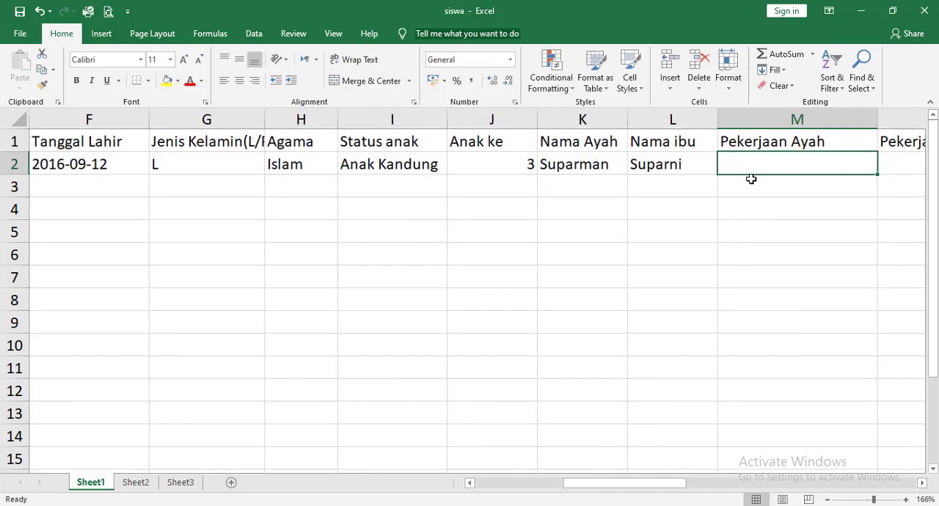
Enter Petani as the occupation under both Pekerjaan Ayah and Pekerjaan Ibu in row 2.
type("Petani")
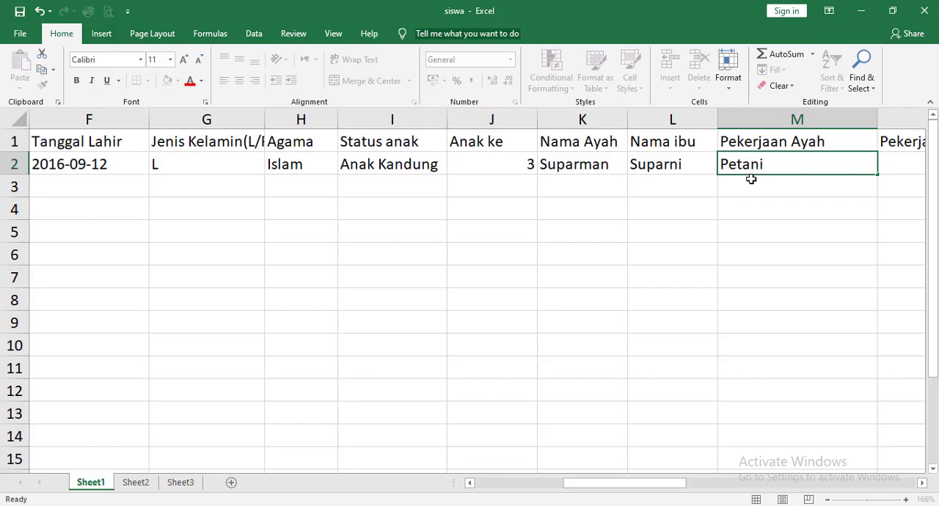
key("Tab")
type("Petani")
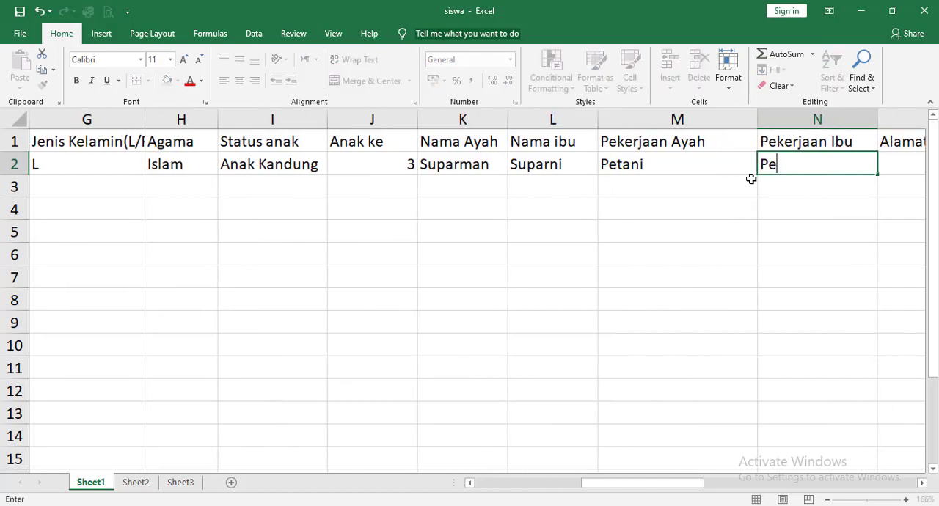
key("Tab")
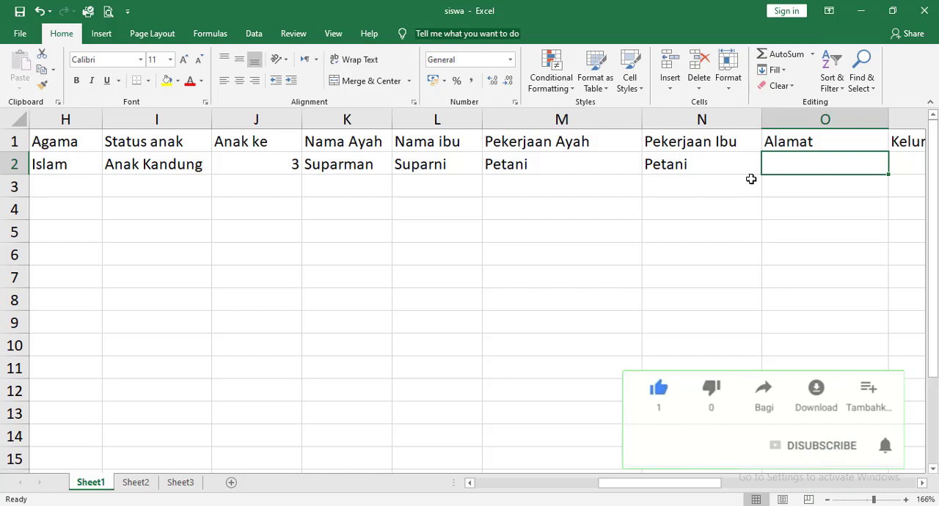
Enter the student's address under Alamat and the home village under Kelurahan in row 2.
type("Kel")
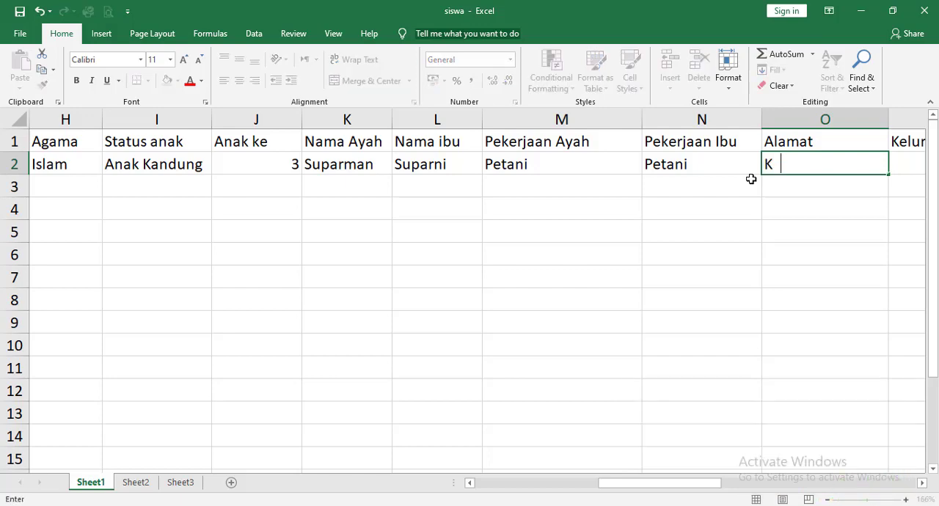
key("BackSpace")
key("BackSpace")
type("aliangkrik")
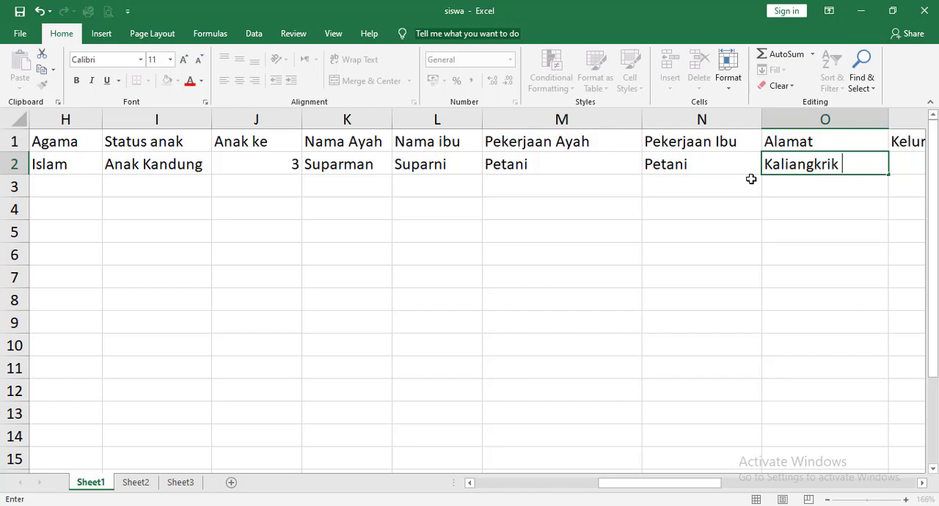
key("Tab")
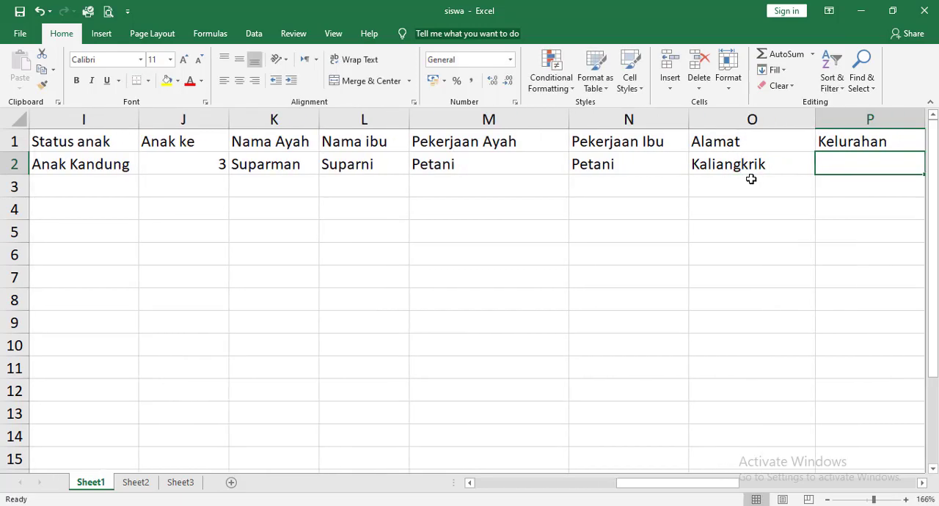
type("Kaliangkrik")
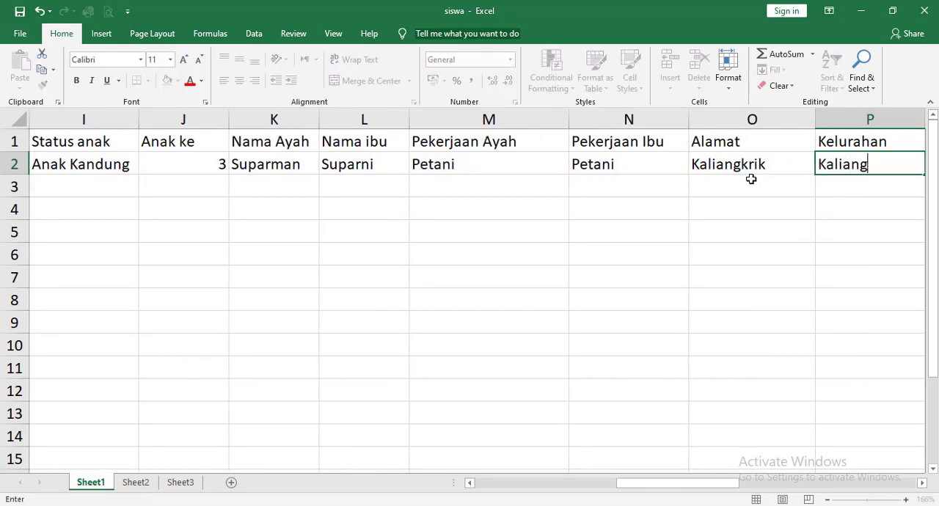
key("Tab")
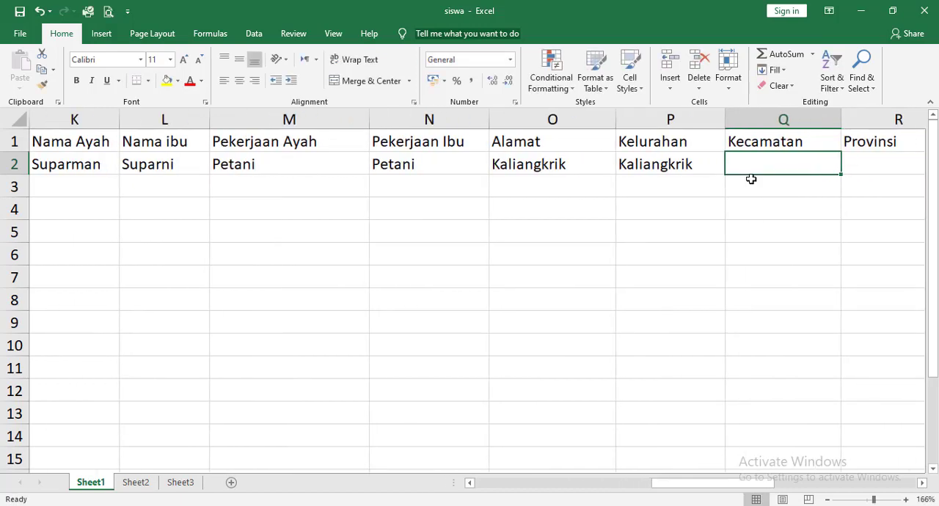
Enter the student's home district under Kecamatan in cell Q2.
type("Kela")
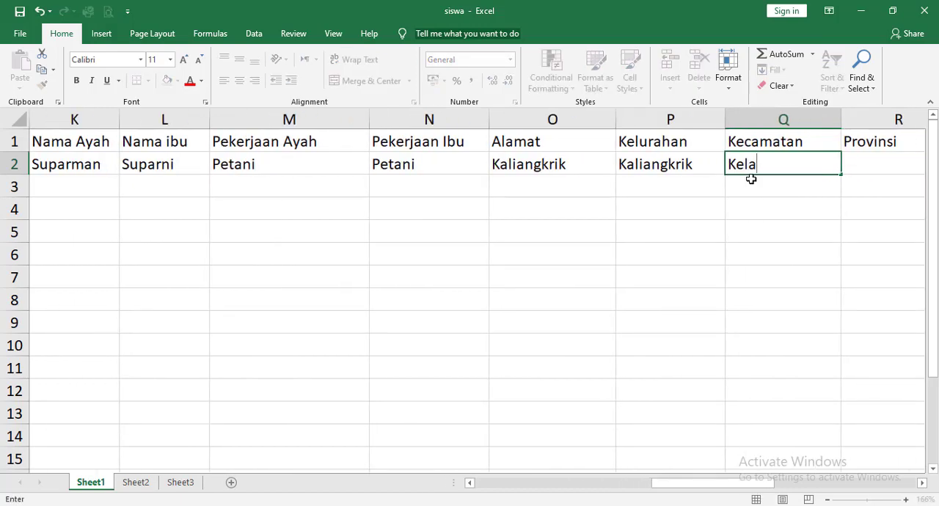
key("BackSpace")
key("BackSpace")
key("BackSpace")
type("aliangkrik")
key("Tab")
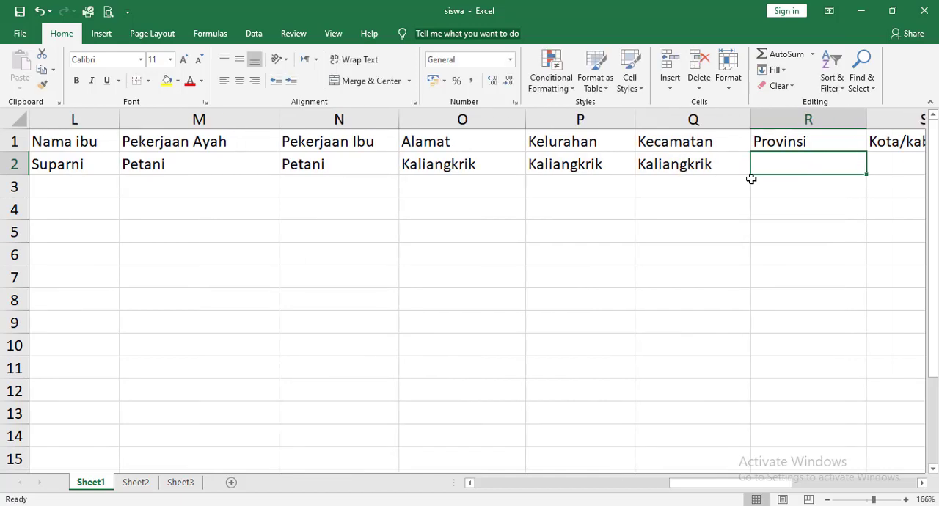
Enter Jawa Tengah under Provinsi and Magelang under Kota/kab in row 2.
type("Jawa ")
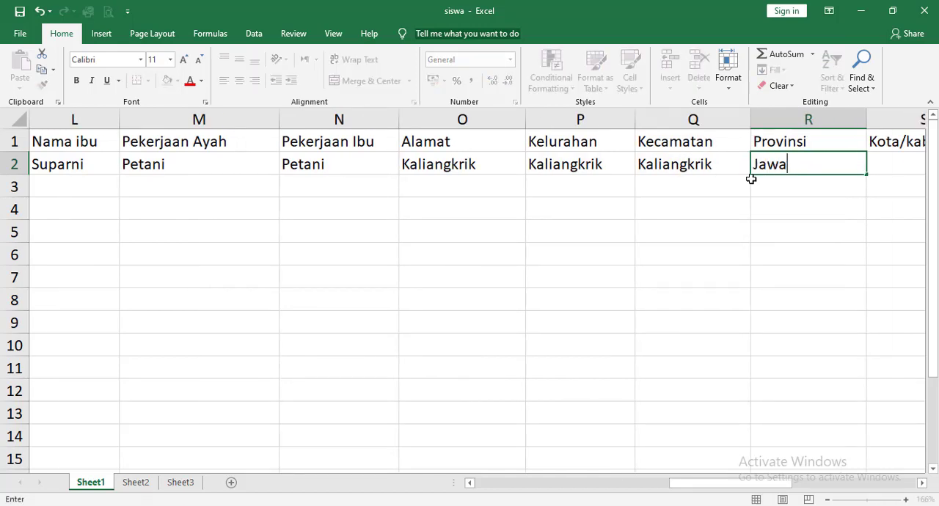
type("Tengahq")
key("Tab")
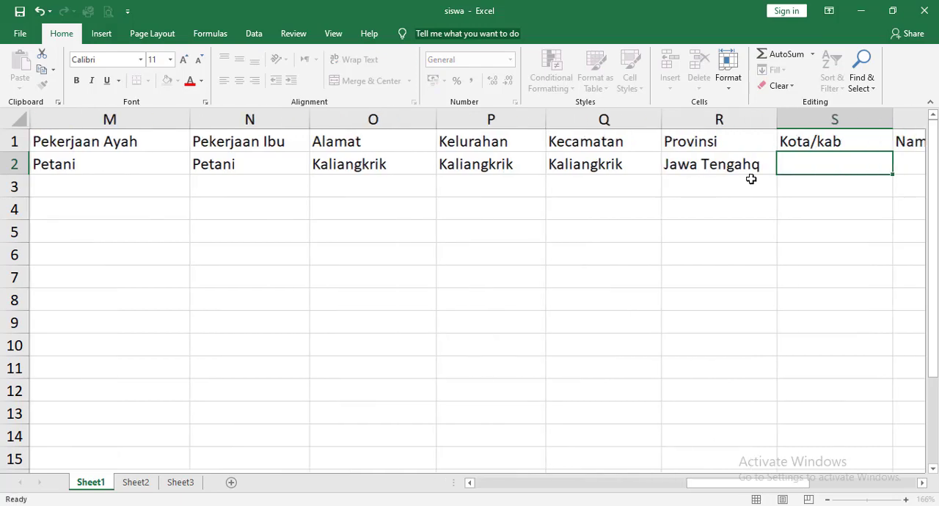
key("Left")
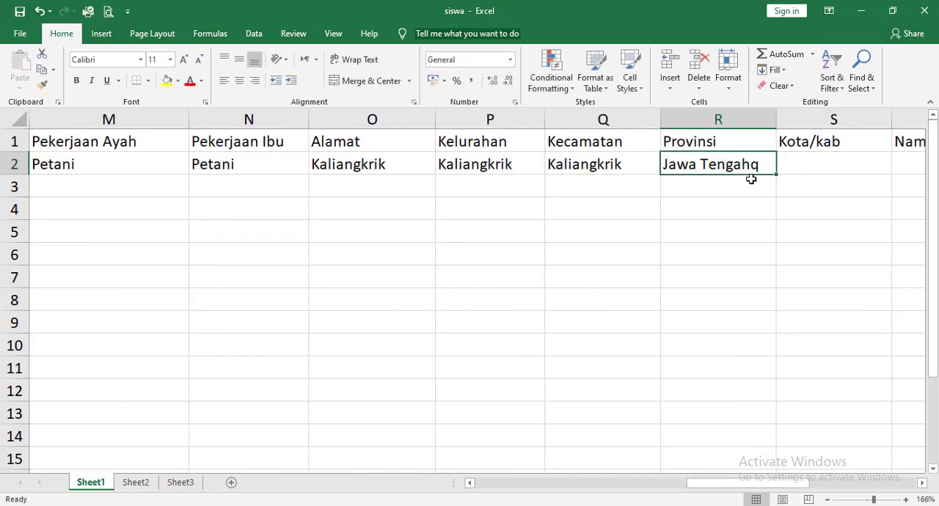
key("F2")
key("BackSpace")
key("Tab")
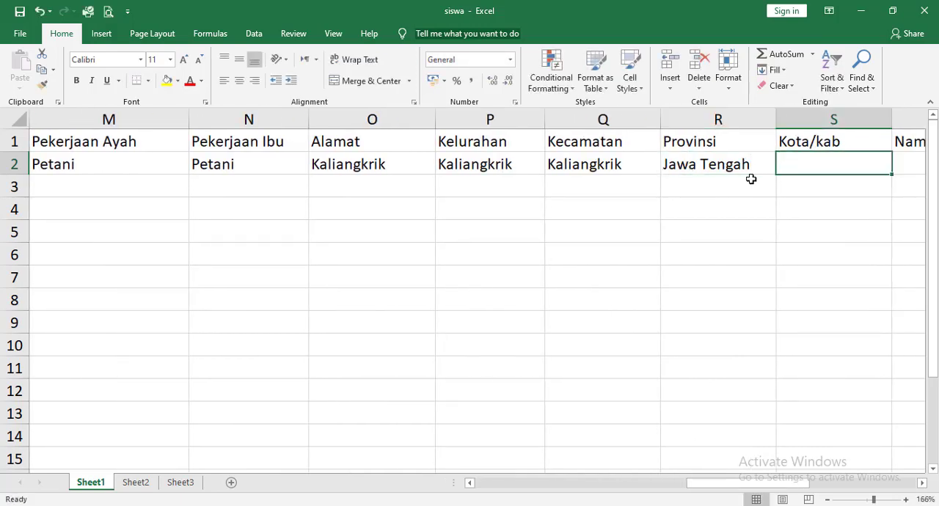
type("Magelang")
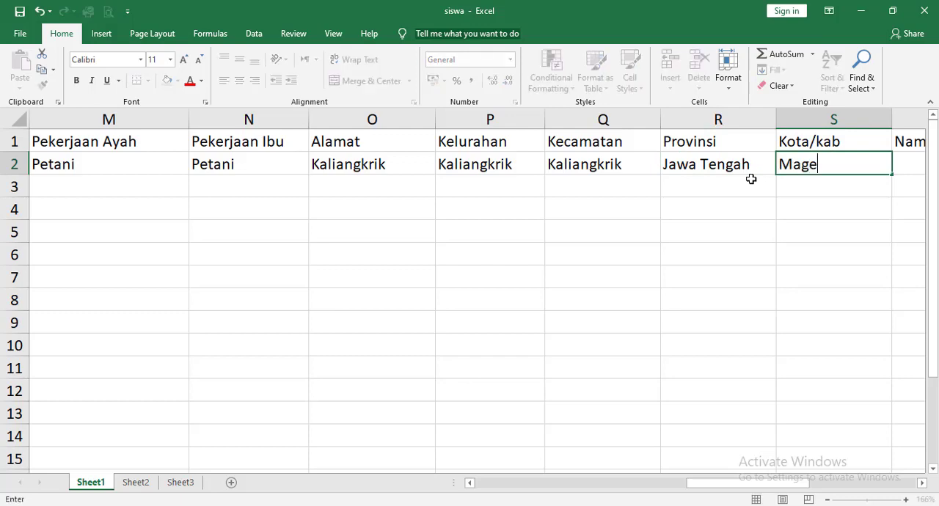
key("Tab")
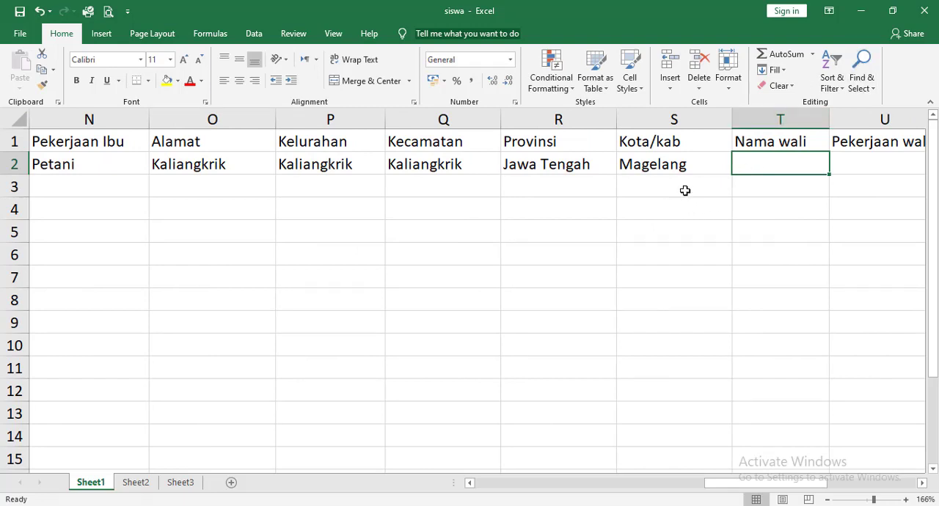
Leave the guardian columns empty and close the siswa workbook.
left_click(682, 164)
left_click(762, 158)
left_click(927, 11)
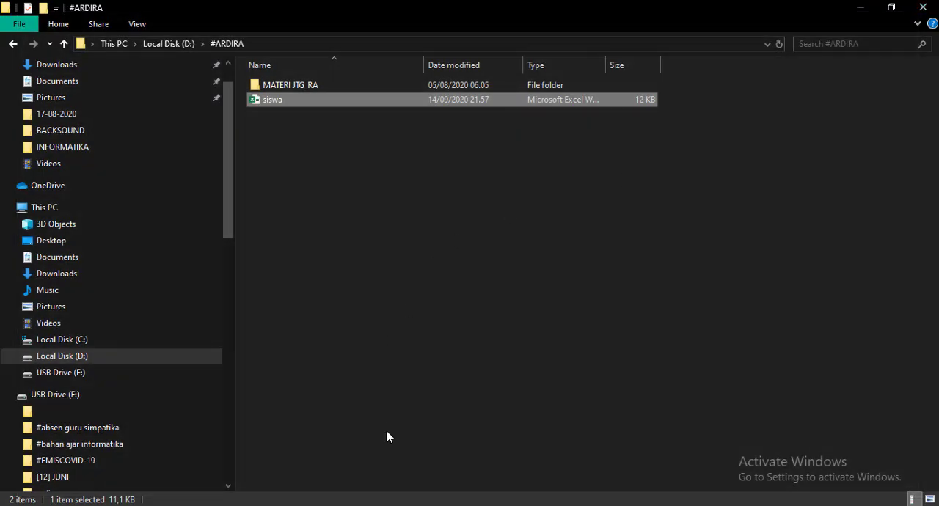
Switch to the browser, bring up the Tambah Peserta Didik page and close the blank download_format tab.
left_click(194, 505)
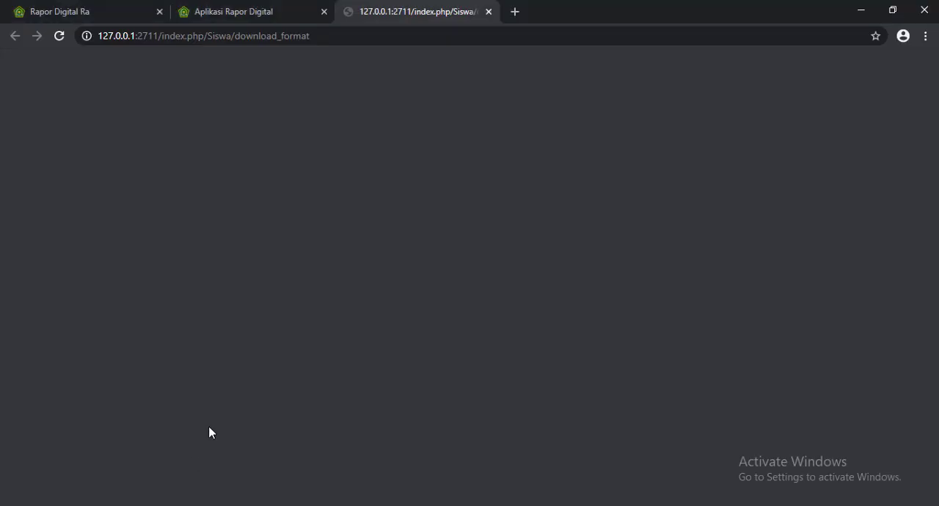
left_click(204, 13)
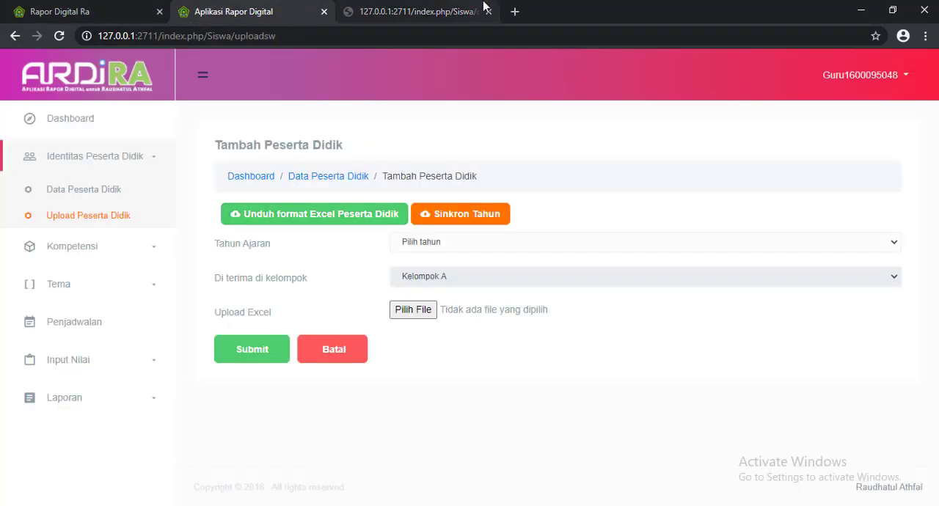
left_click(489, 11)
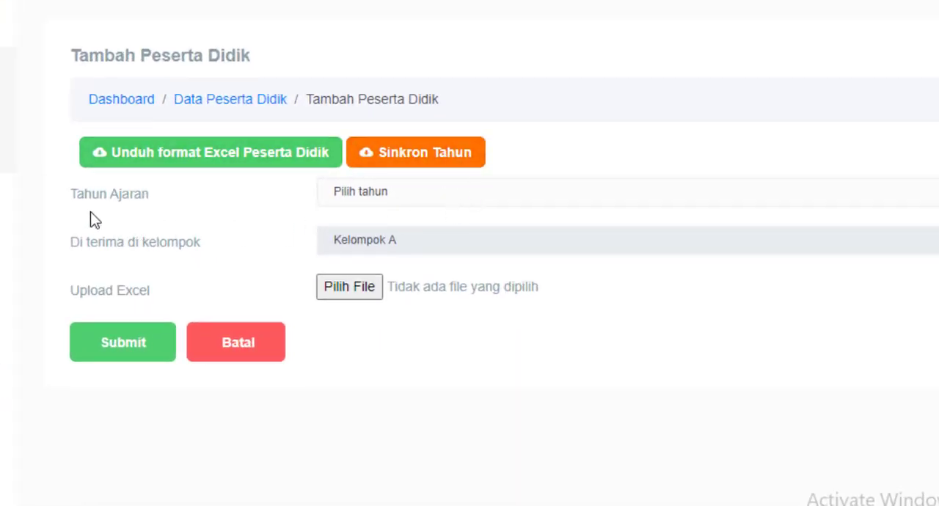
Set Tahun Ajaran to 2020/2021 in the student upload form, with Kelompok A as the group.
left_click(369, 192)
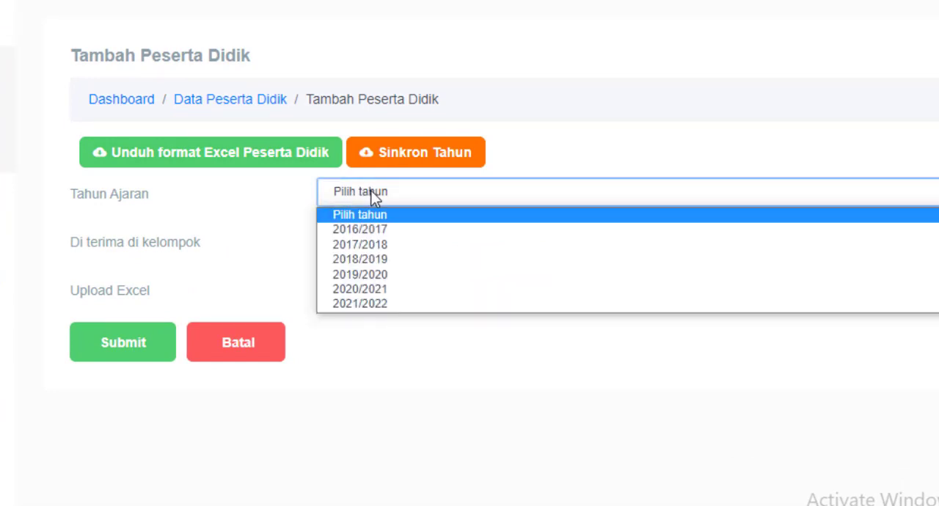
left_click(388, 288)
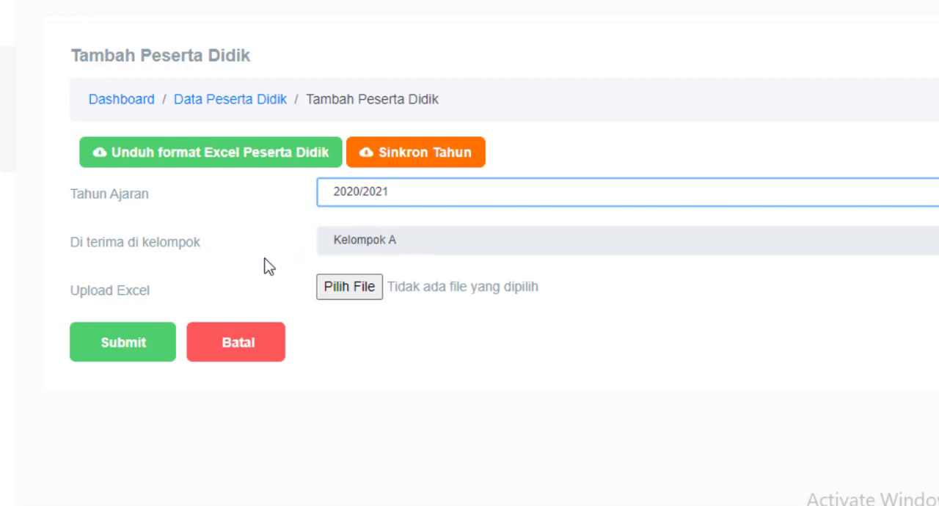
left_click(383, 236)
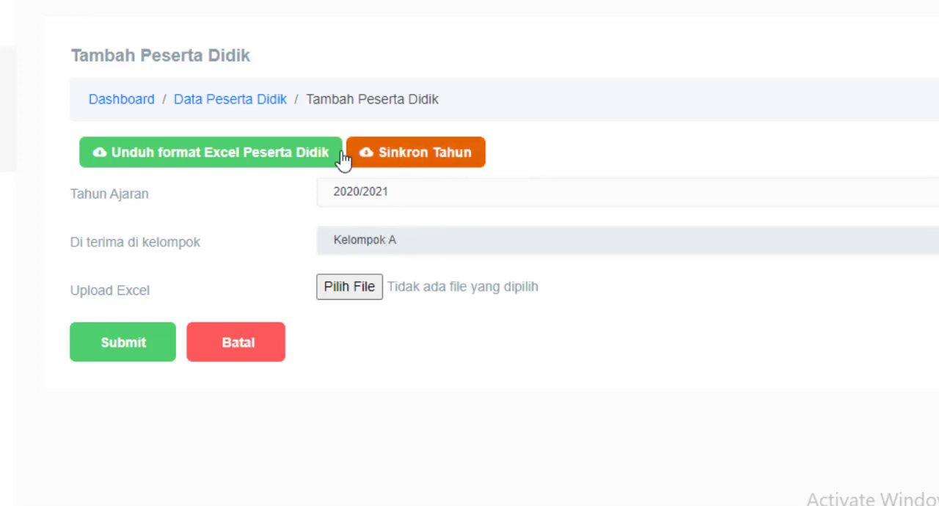
Attach the siswa workbook from the #ARDIRA folder on Local Disk (D:) and submit the student upload form.
left_click(345, 288)
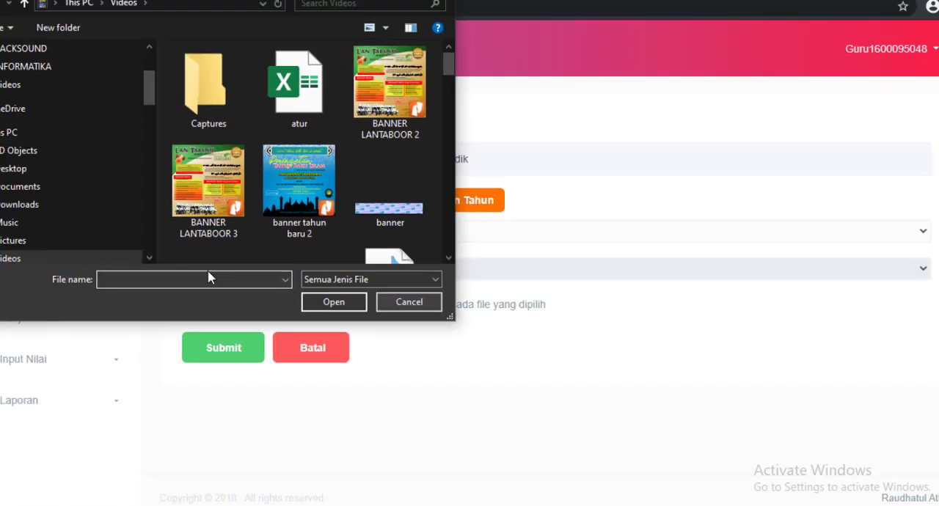
left_click_drag(177, 187, 182, 146)
left_click(102, 143)
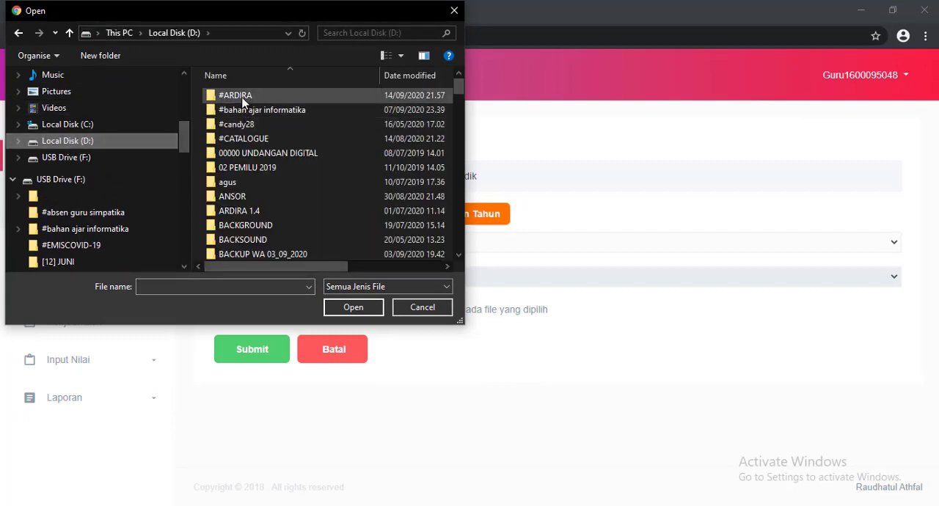
double_click(237, 96)
left_click(229, 111)
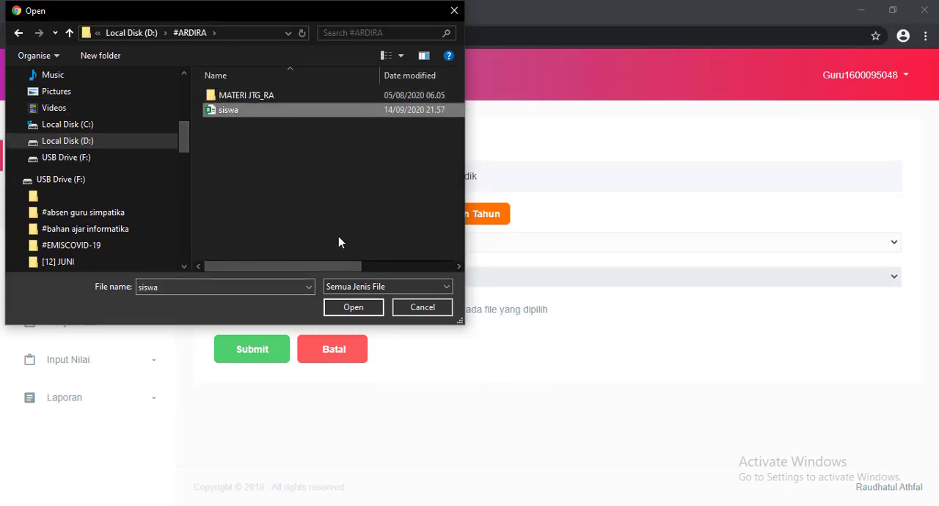
left_click(356, 307)
left_click(257, 355)
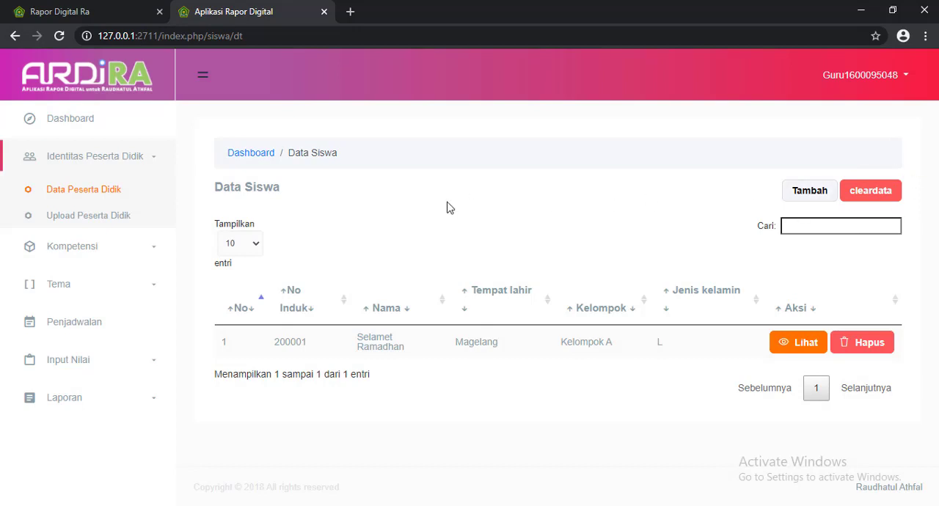
Add a new learning theme named Aku Hamba Allah and acknowledge the save message.
left_click(95, 286)
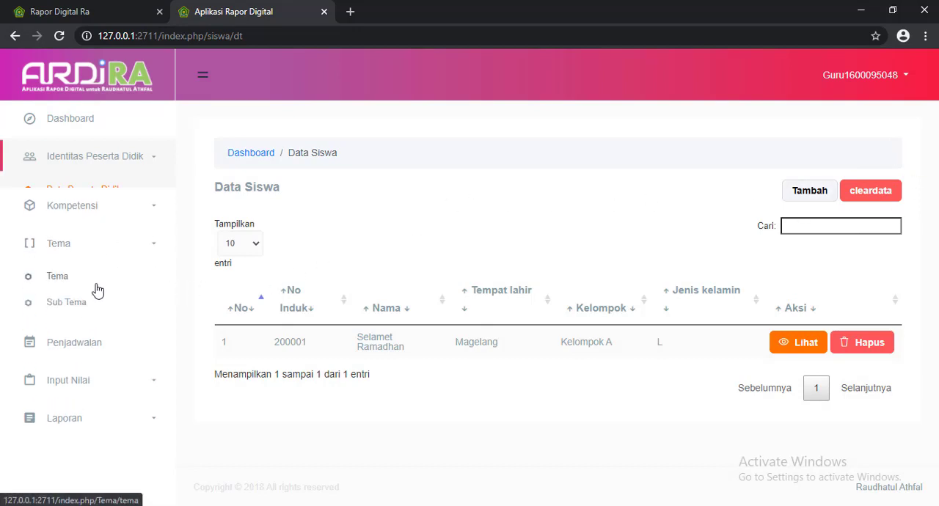
left_click(62, 266)
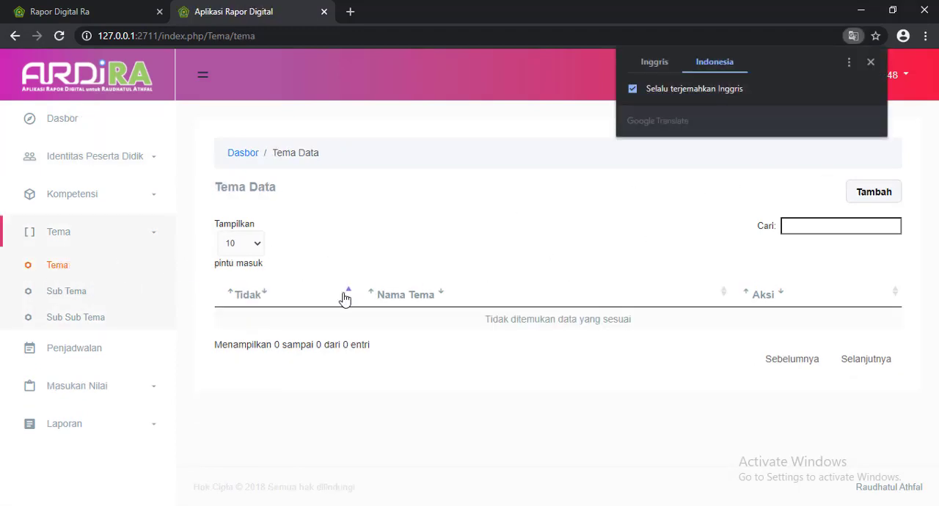
left_click(896, 195)
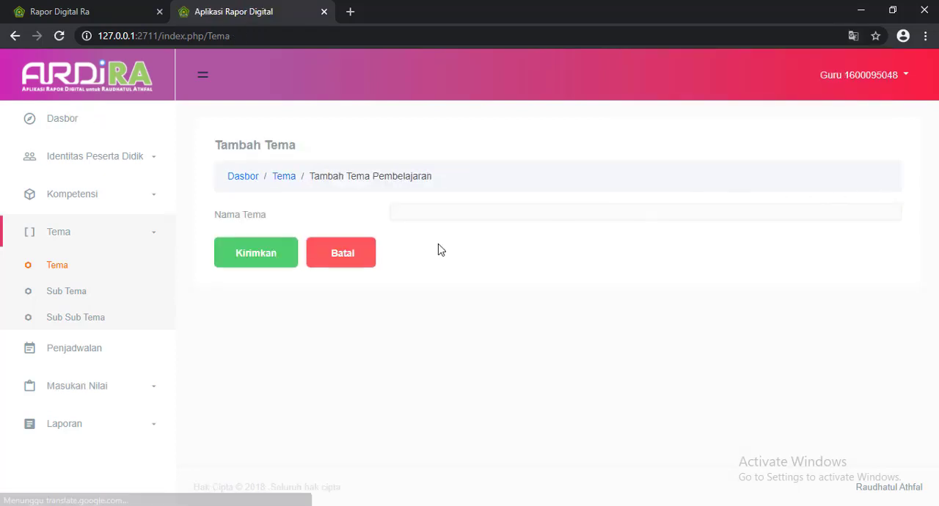
left_click(437, 212)
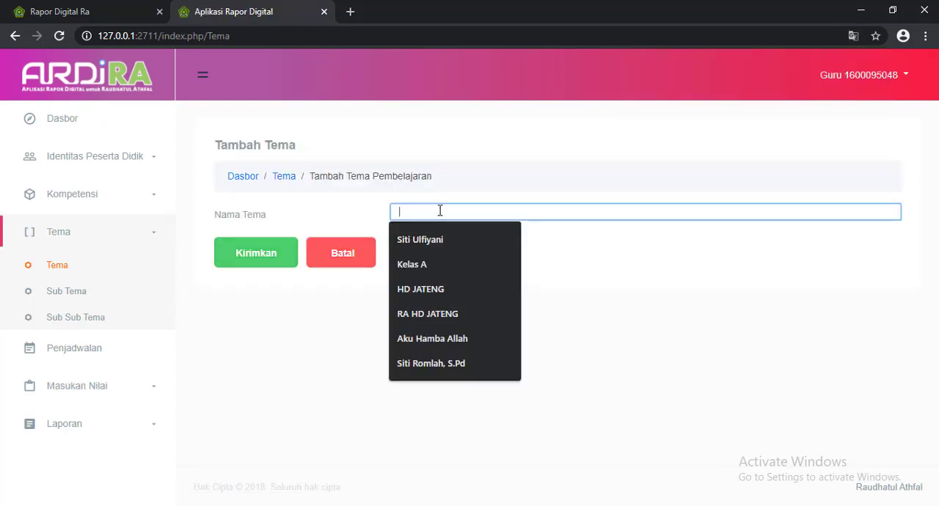
left_click(439, 336)
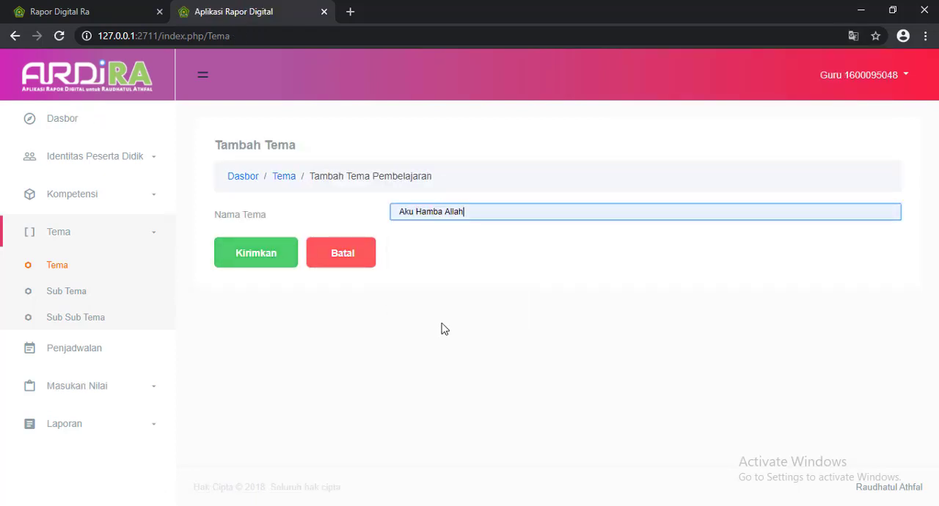
left_click(255, 262)
left_click(596, 116)
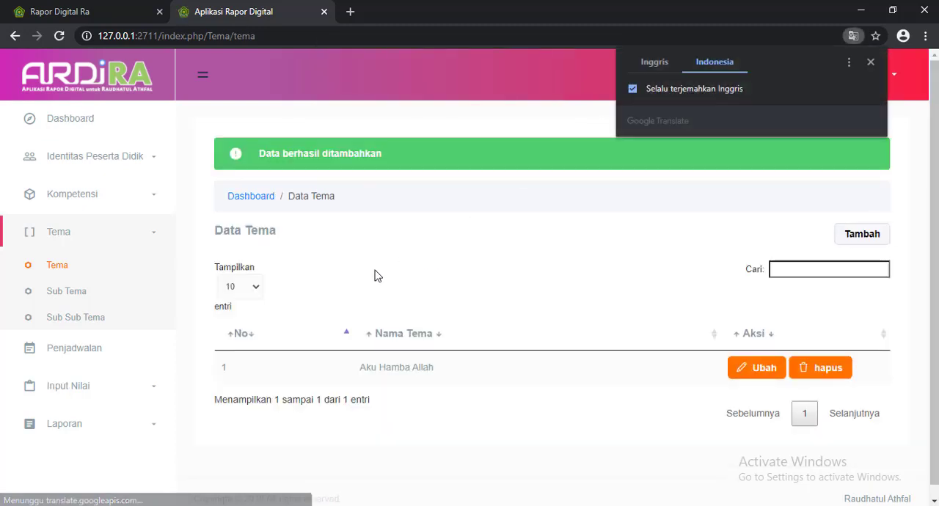
Add a sub theme named Tanaman under the theme Aku Hamba Allah and acknowledge the save message.
left_click(83, 296)
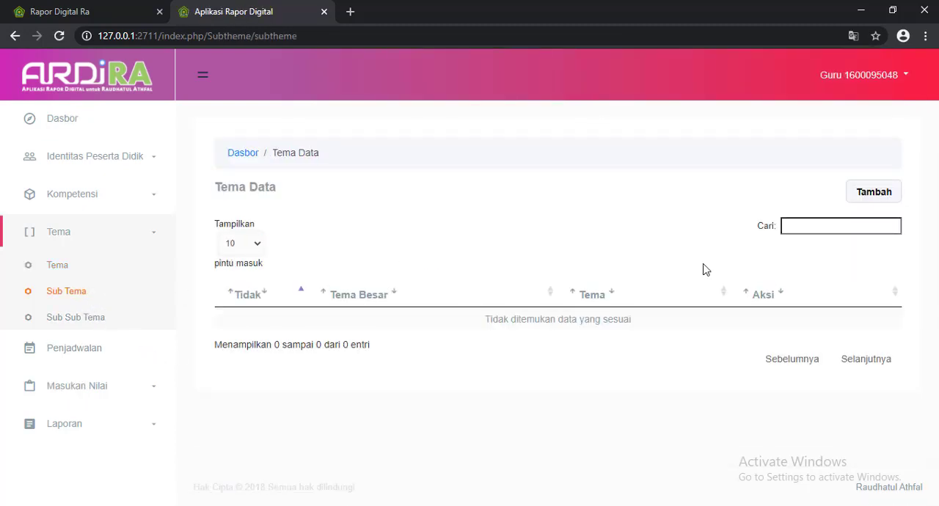
left_click(873, 199)
left_click(436, 213)
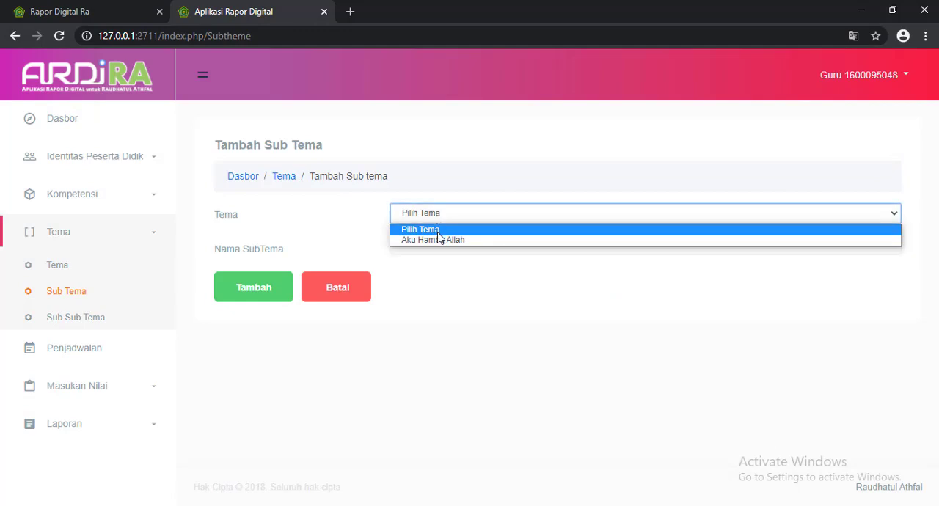
left_click(438, 243)
left_click(440, 247)
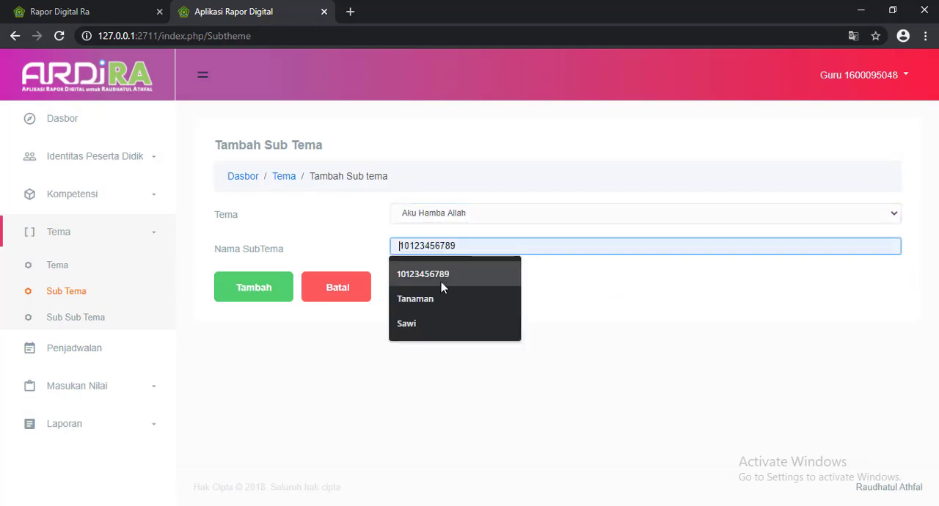
left_click(439, 300)
left_click(257, 295)
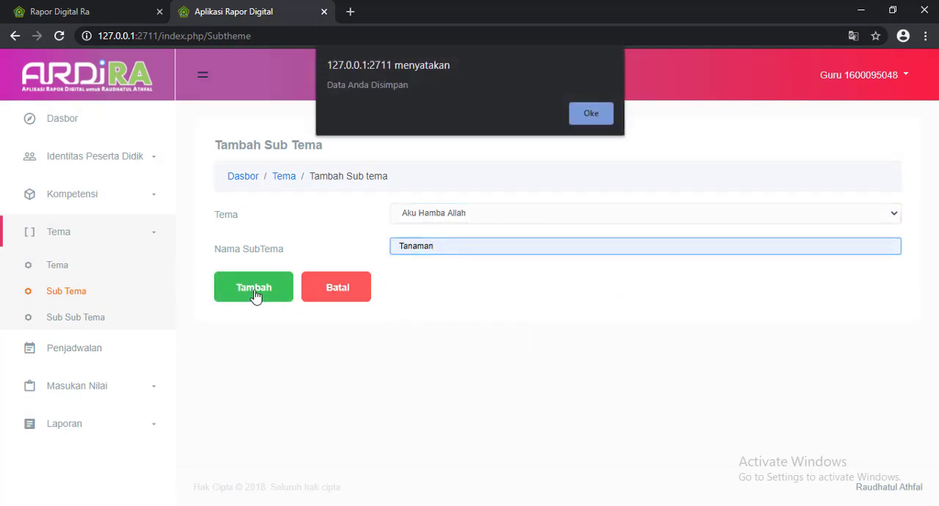
left_click(597, 119)
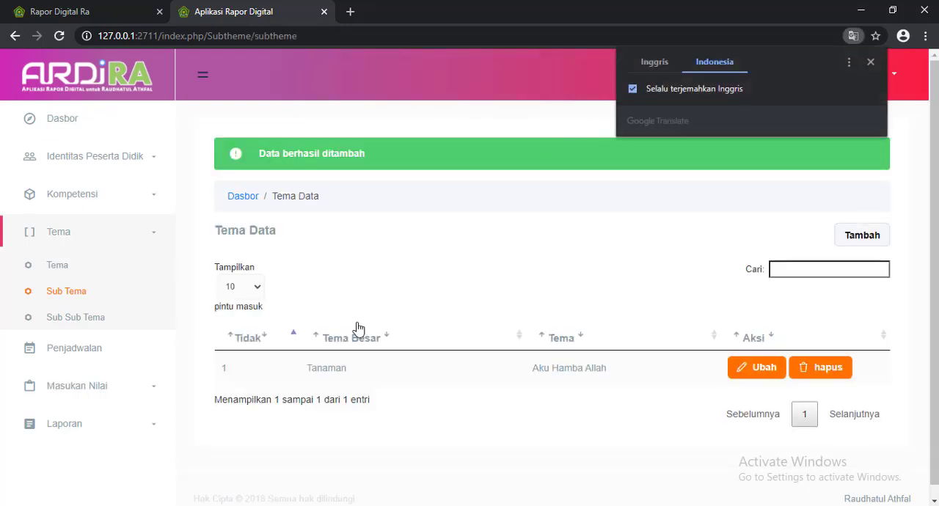
Start a new sub sub theme with Aku Hamba Allah as Tema and Tanaman as Sub Tema.
left_click(87, 317)
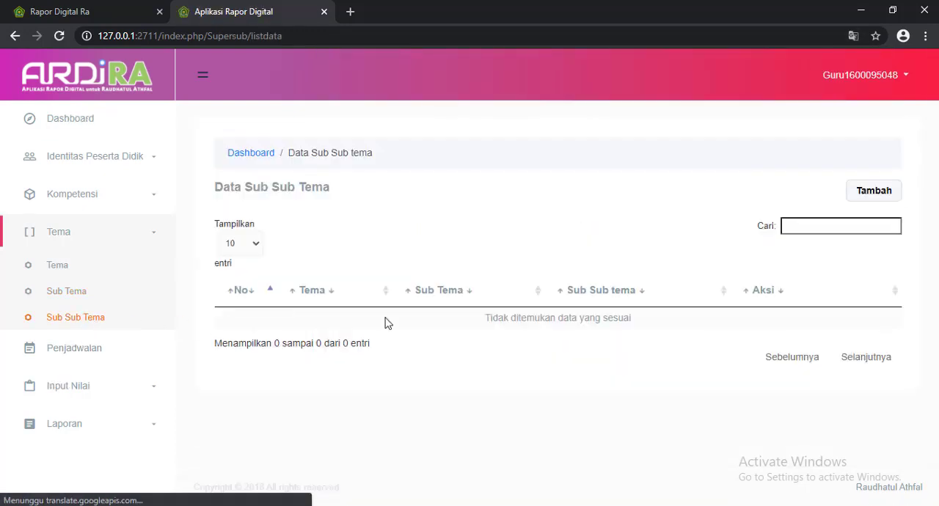
left_click(874, 193)
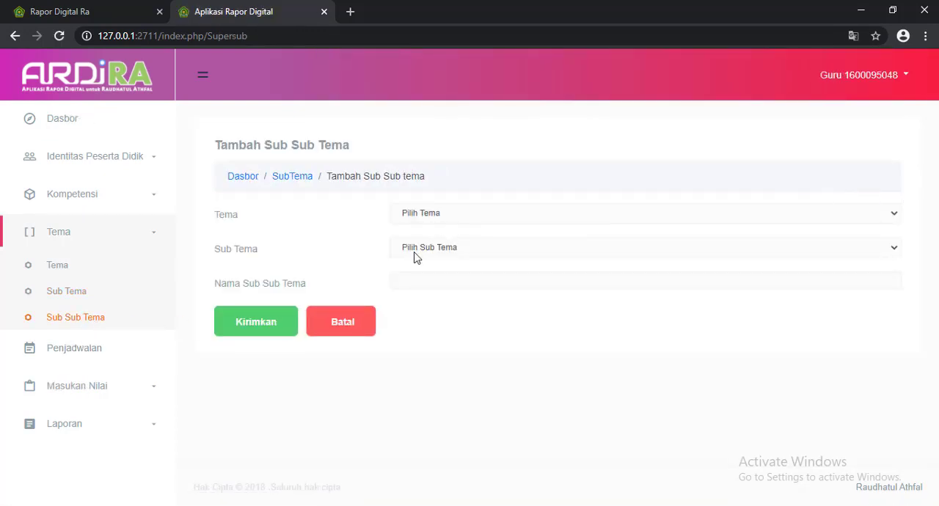
left_click(448, 214)
left_click(443, 239)
left_click(443, 249)
left_click(439, 273)
Name the sub sub theme Bunga, Sayuran, Buah-buahan, submit it and dismiss the translation popup.
left_click(427, 284)
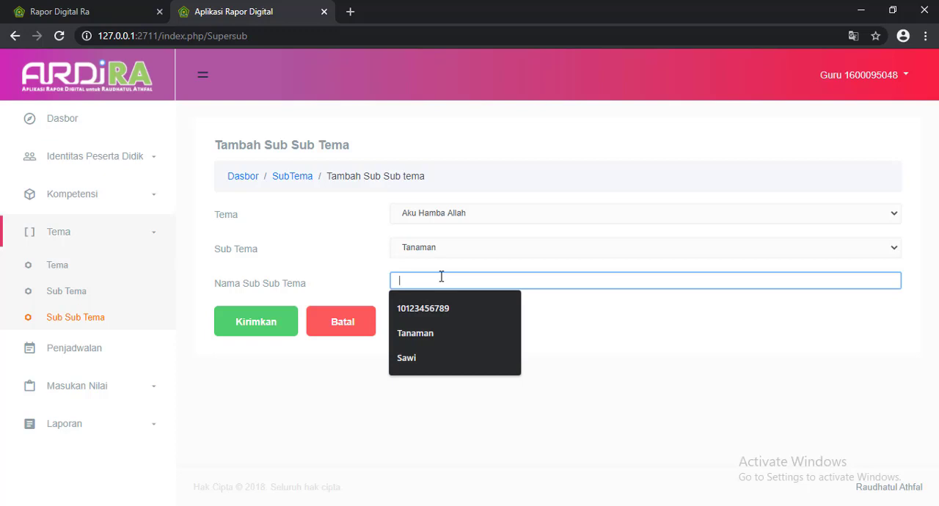
type("BU")
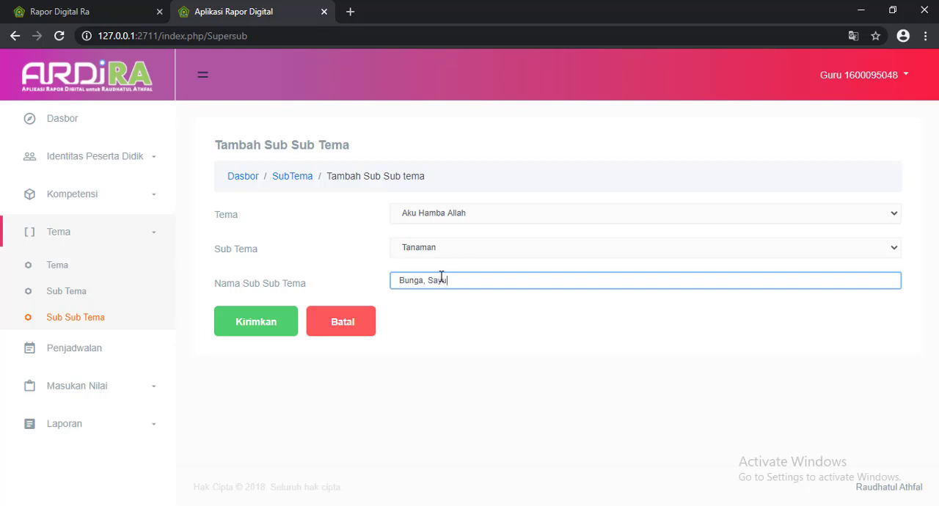
type("yuran")
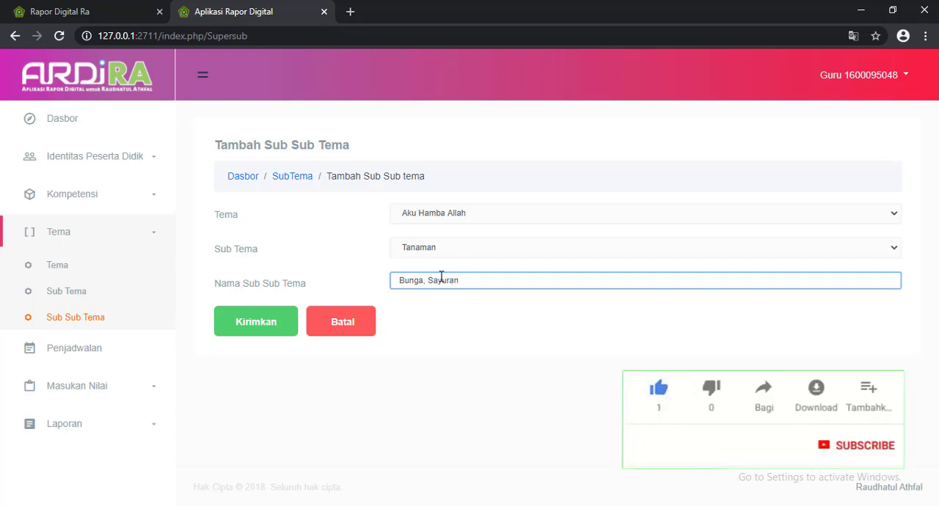
type(", Buah-buahan")
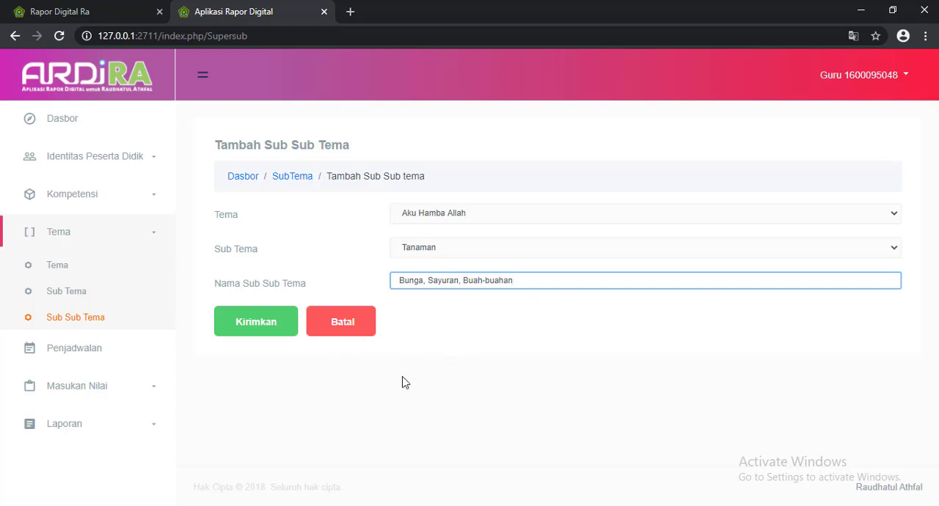
left_click(255, 332)
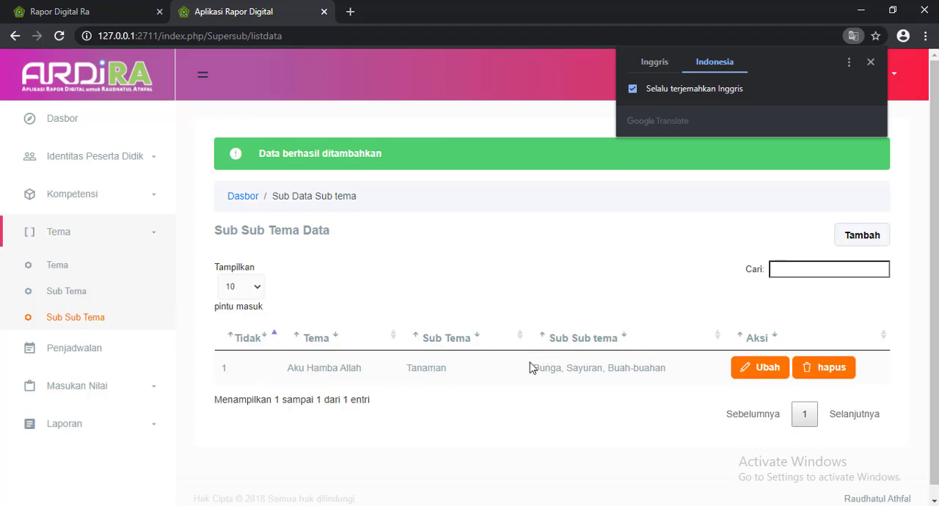
left_click(870, 62)
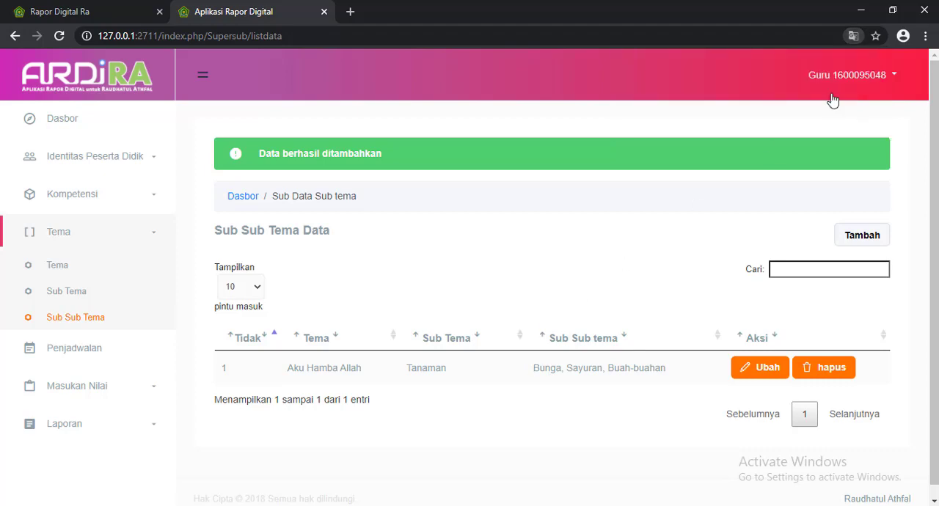
Start a new Penjadwalan plan with Tahun Ajaran 2020/2021 and Semester 1.
left_click(72, 349)
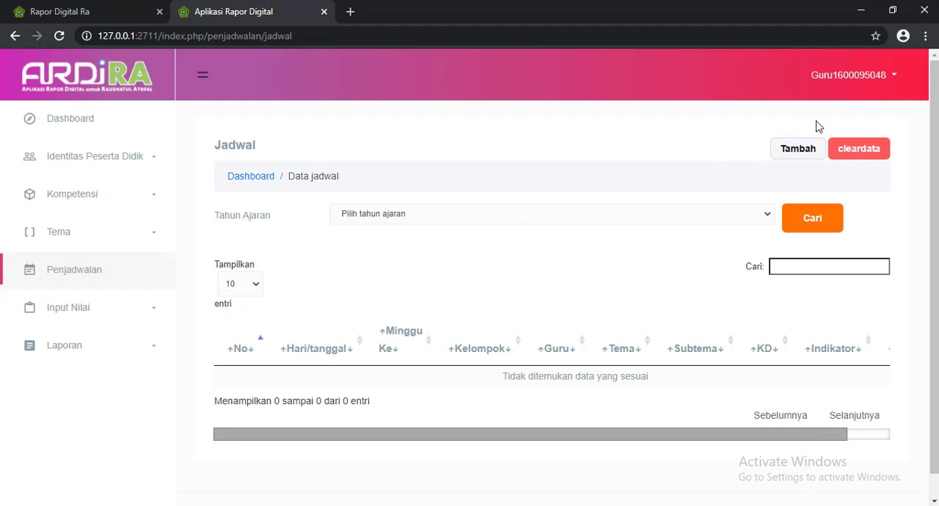
left_click(799, 147)
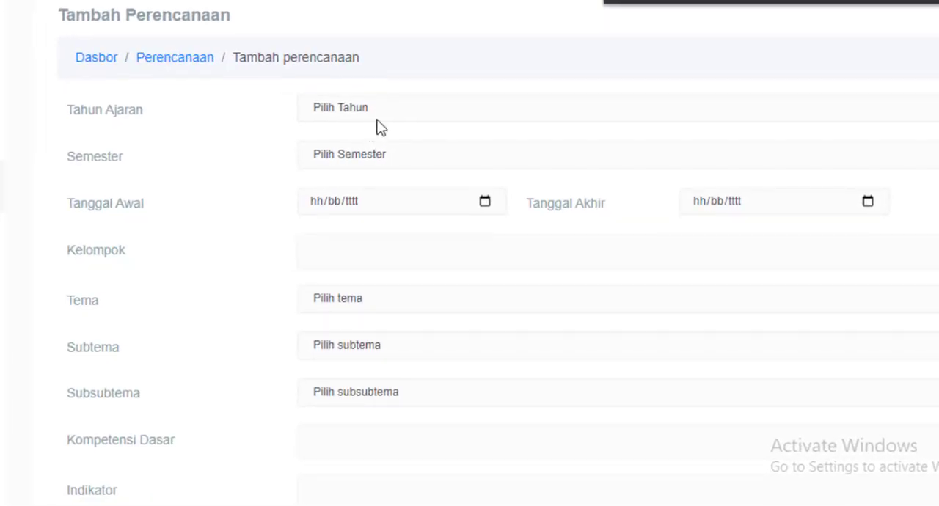
left_click(382, 111)
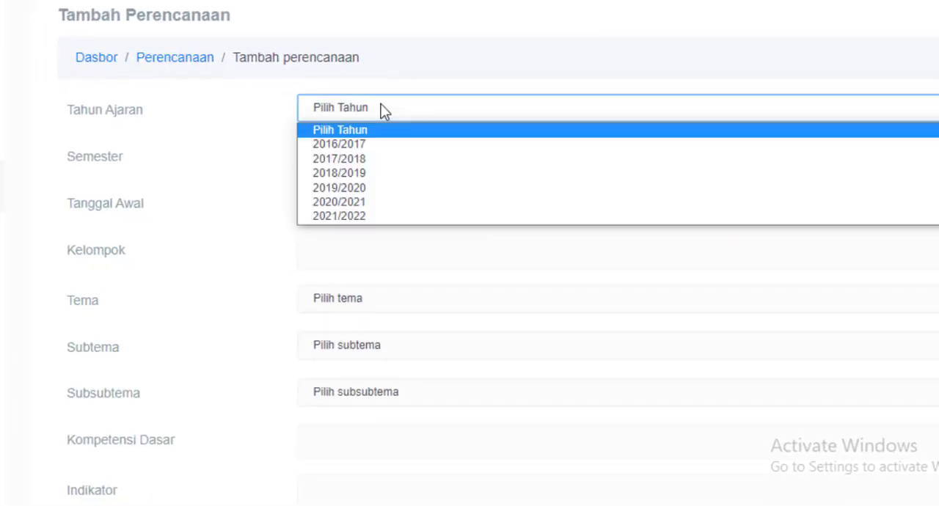
left_click(373, 204)
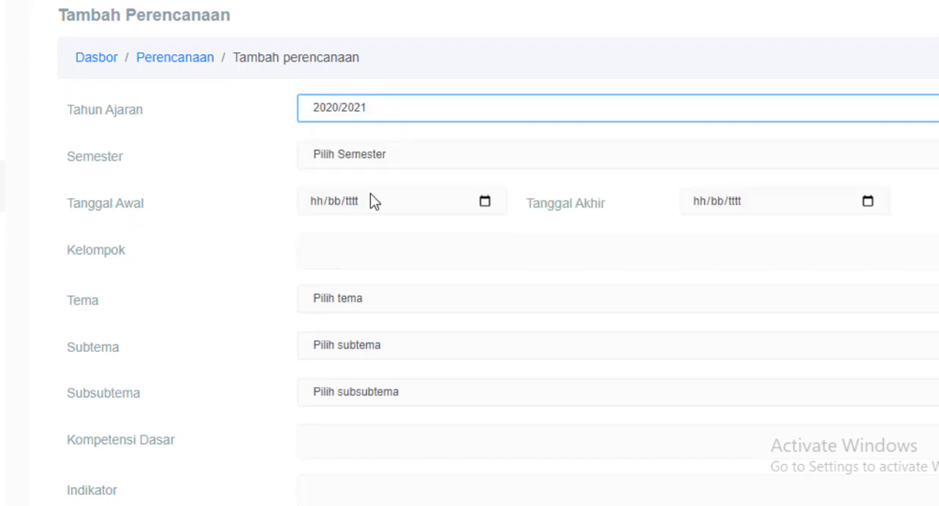
left_click(367, 156)
left_click(357, 192)
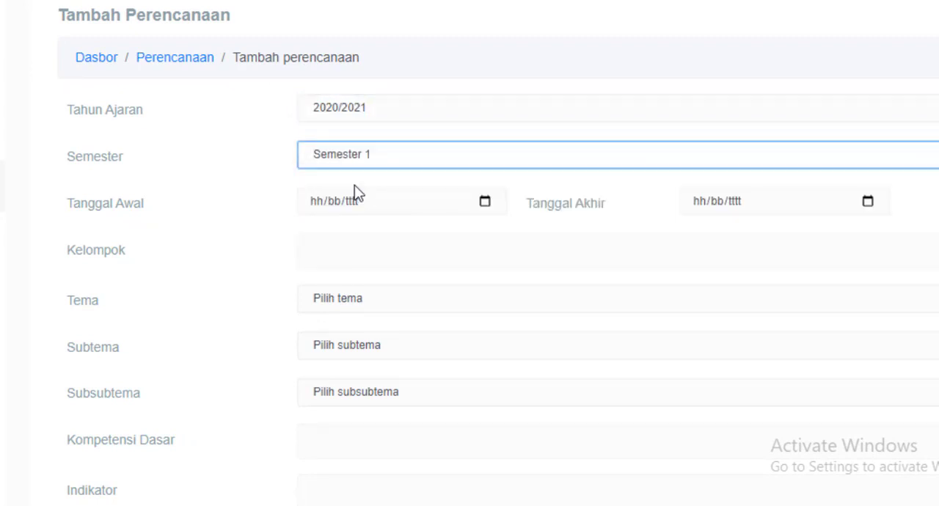
Set the plan's Tanggal Awal to 20/07/2020.
left_click(389, 202)
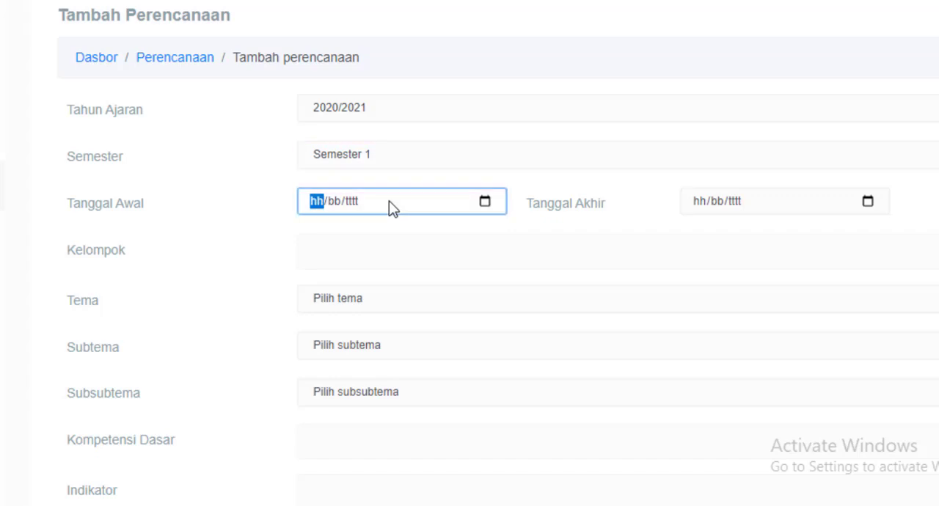
left_click(486, 204)
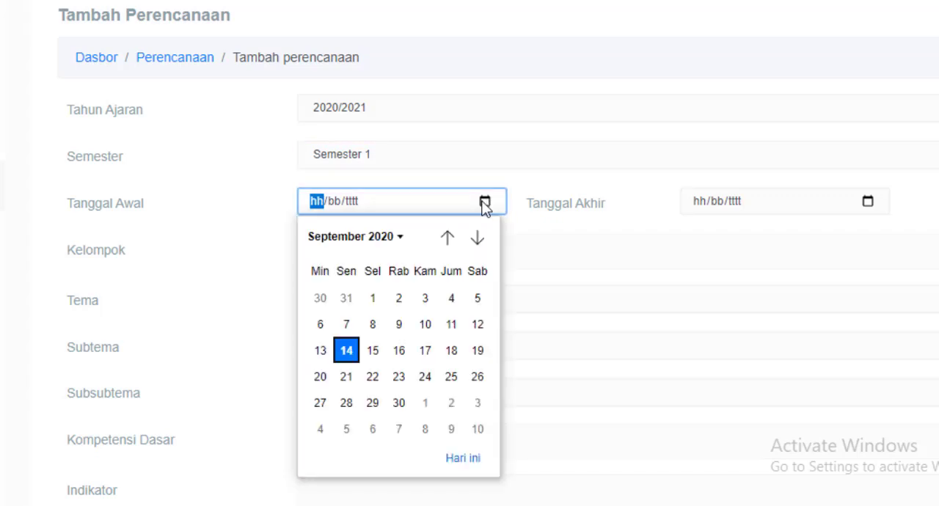
left_click(448, 237)
left_click(447, 237)
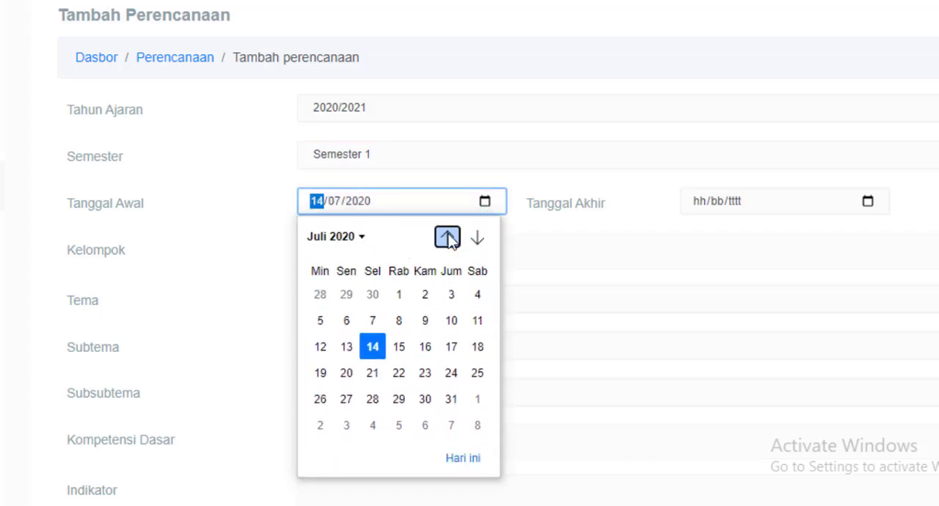
left_click(346, 377)
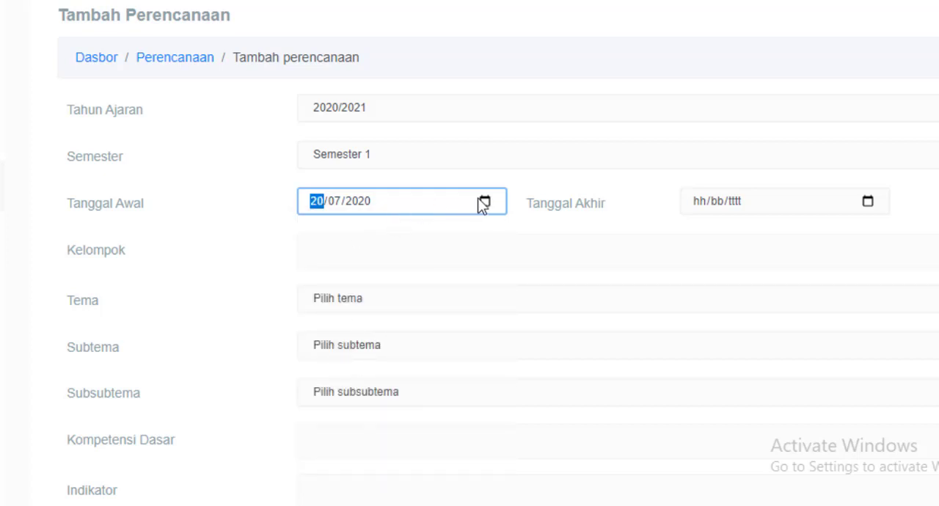
Set the plan's Tanggal Akhir to 25/07/2020.
left_click(868, 202)
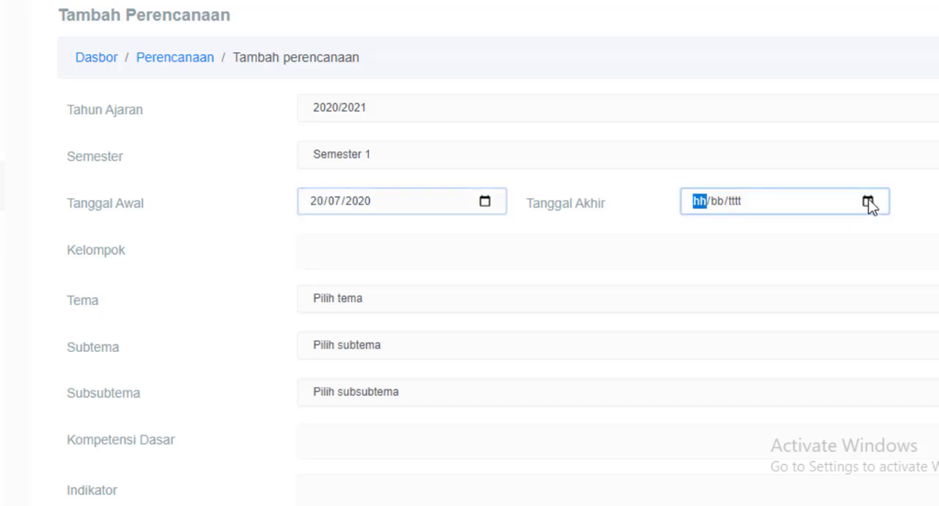
left_click(832, 238)
left_click(832, 238)
left_click(831, 239)
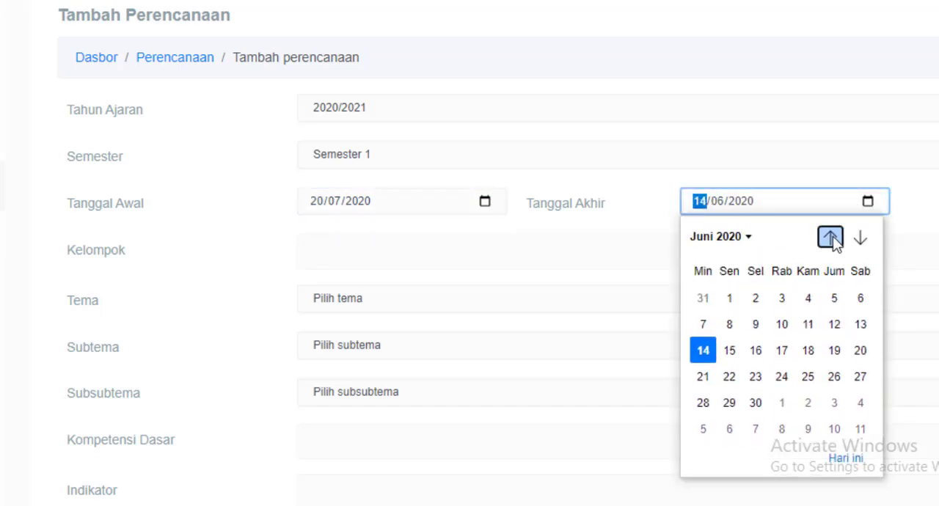
left_click(859, 238)
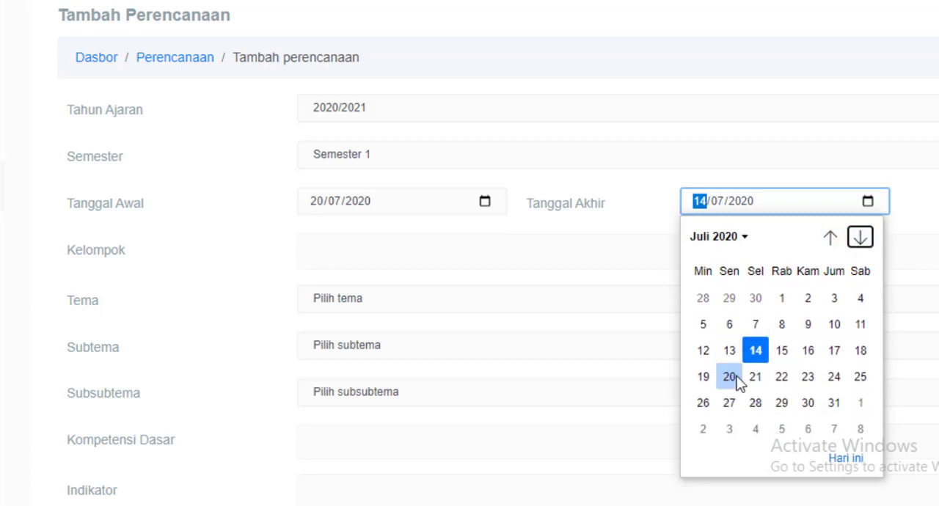
left_click(862, 378)
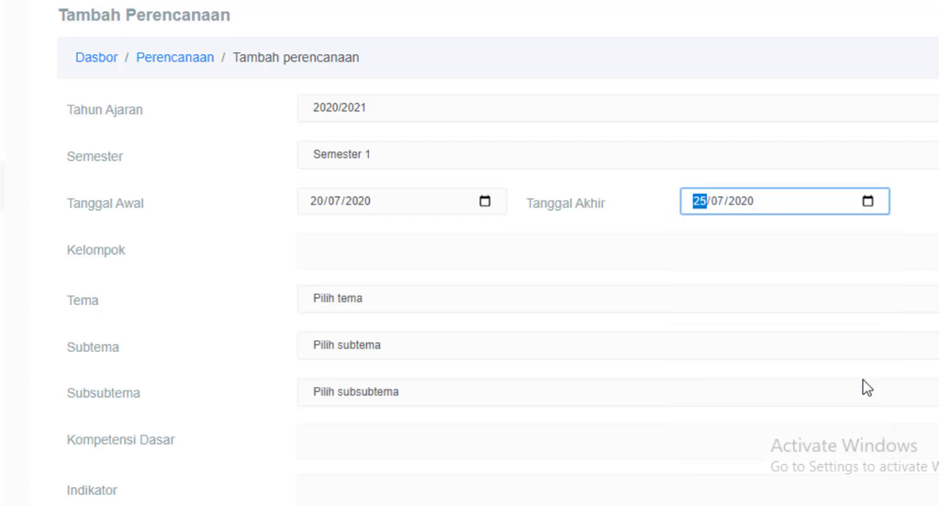
Assign the plan to Kelompok A and choose Aku Hamba Allah as its Tema.
left_click(338, 248)
left_click(345, 285)
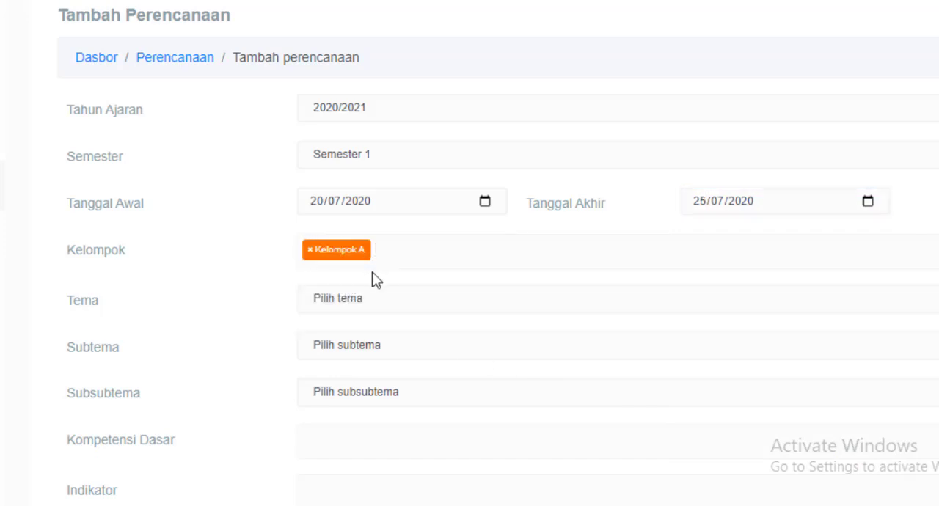
left_click(349, 301)
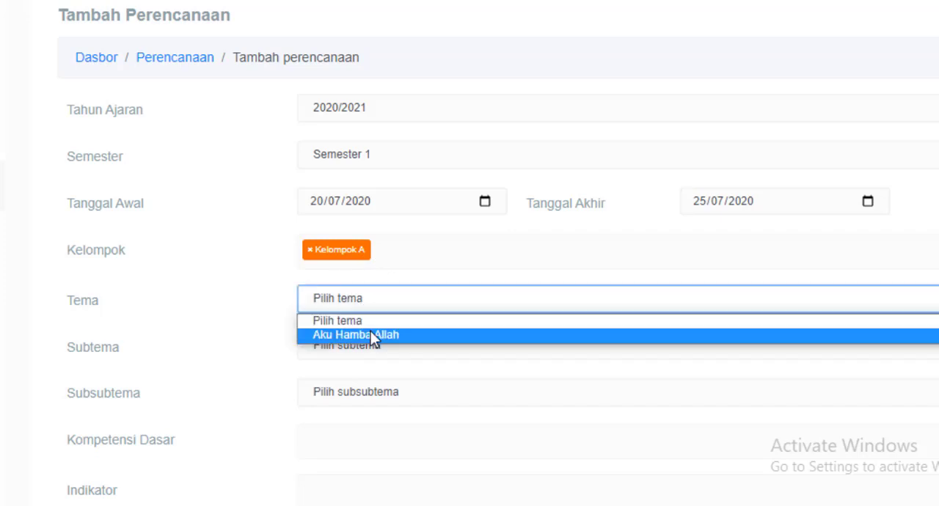
left_click(371, 331)
Choose Tanaman as the plan's Subtema and Bunga, Sayuran, Buah-buahan as its Subsubtema.
left_click(361, 349)
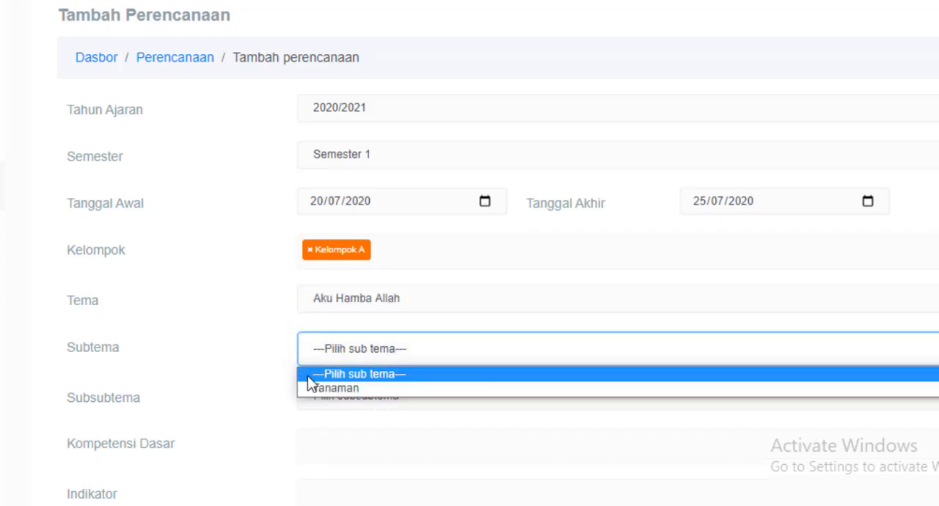
left_click(349, 390)
left_click(367, 396)
left_click(381, 430)
Add (1.1) Mengenal Tuhan Melalui Ciptaannya to the plan's Kompetensi Dasar.
scroll(321, 323, "down", 3)
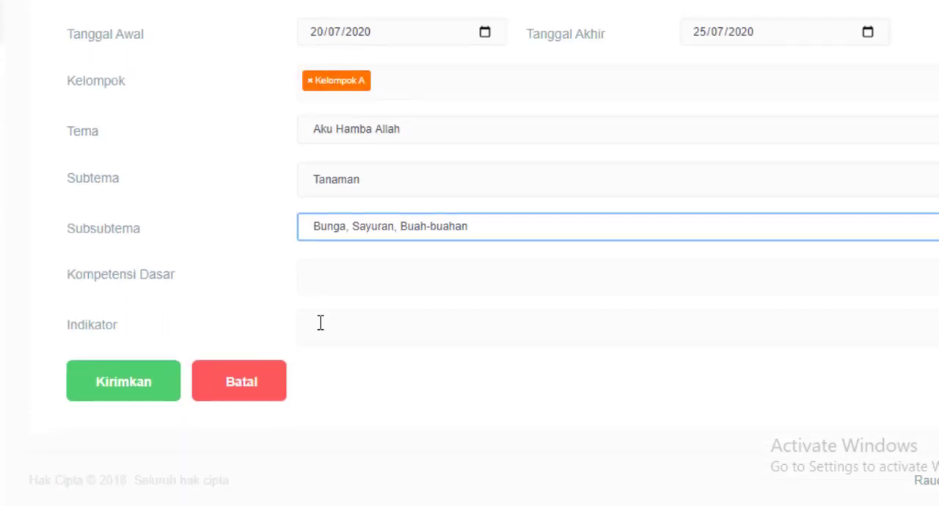
left_click(372, 281)
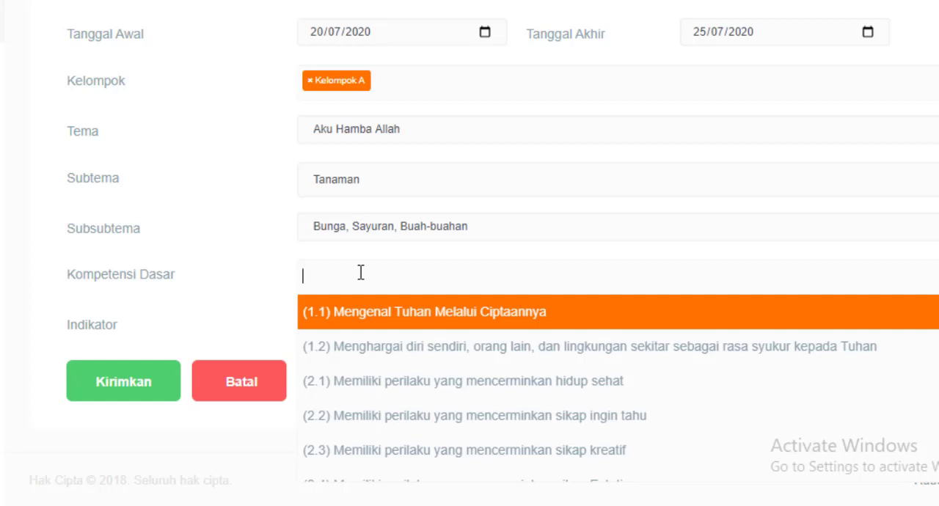
left_click(351, 314)
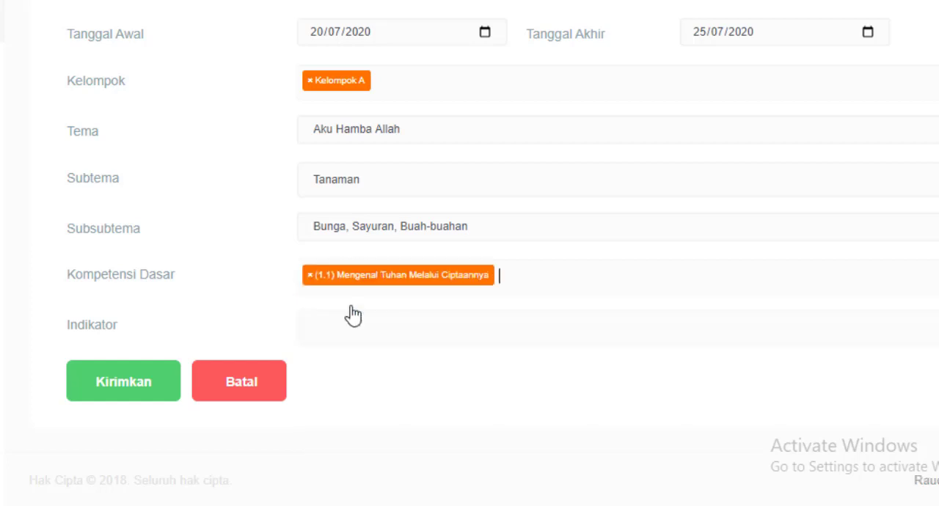
Add (2.1) Memiliki perilaku yang mencerminkan hidup sehat to the plan's Kompetensi Dasar.
left_click(520, 282)
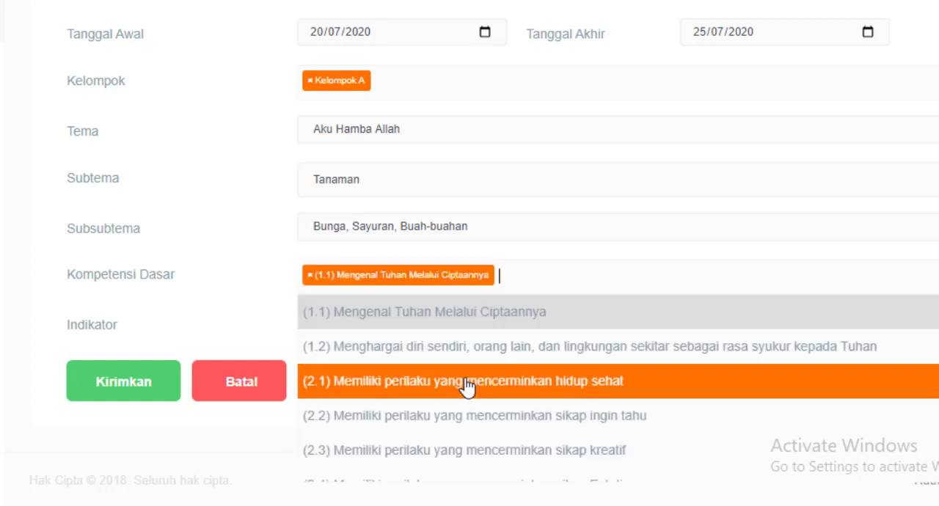
scroll(476, 380, "down", 2)
scroll(485, 375, "up", 2)
scroll(501, 359, "up", 1)
scroll(388, 402, "down", 3)
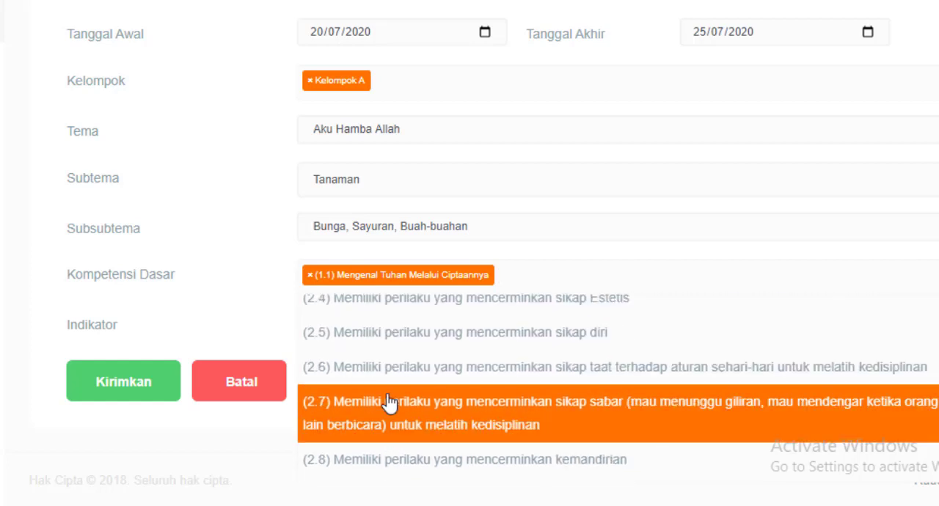
scroll(388, 402, "up", 3)
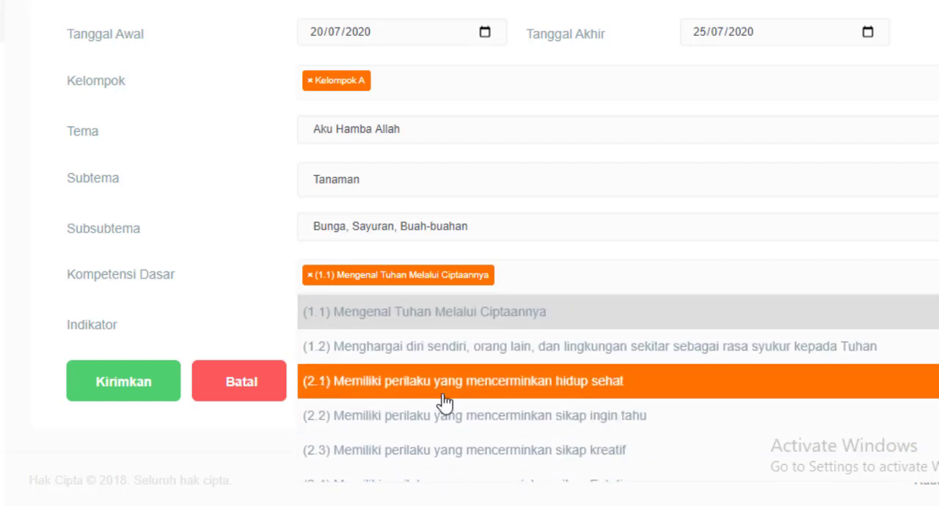
left_click(334, 380)
Add (3.1) Mengenal kegiatan sehari-hari to the plan's Kompetensi Dasar.
left_click(707, 276)
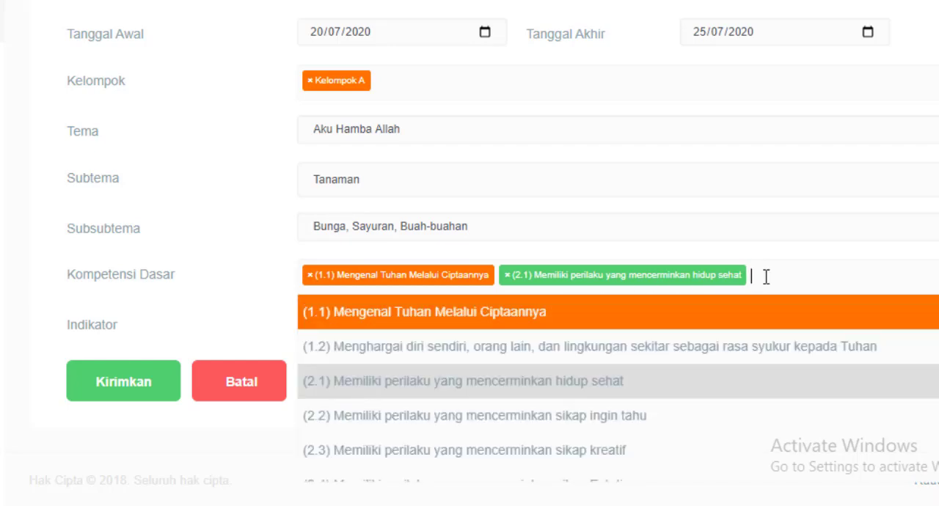
scroll(541, 416, "down", 4)
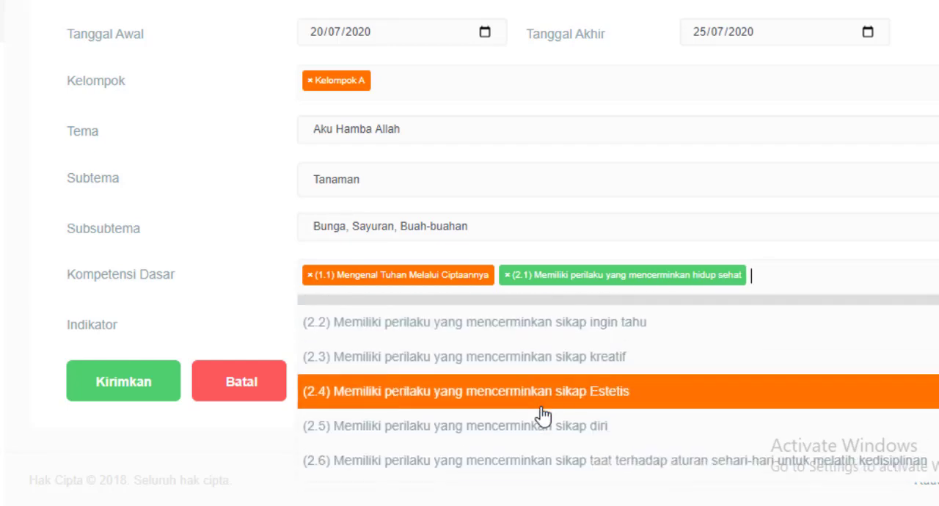
scroll(541, 416, "down", 4)
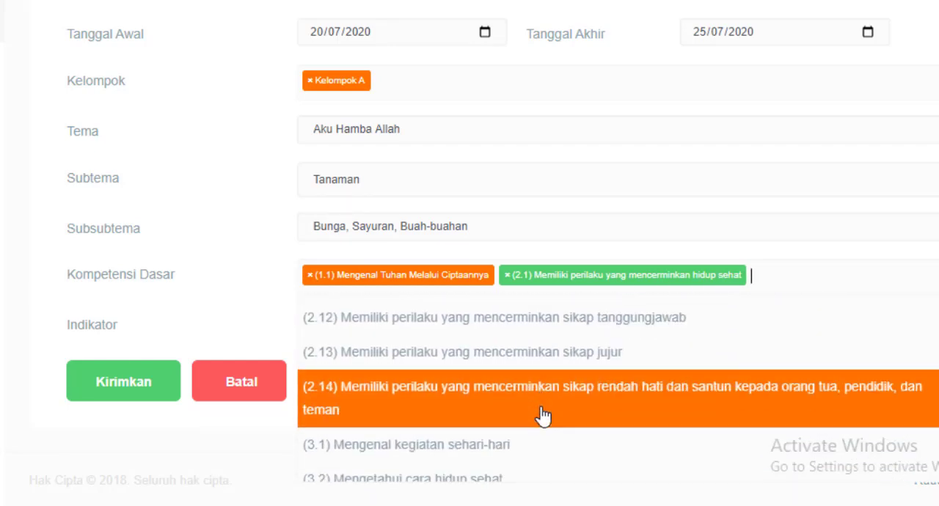
left_click(371, 350)
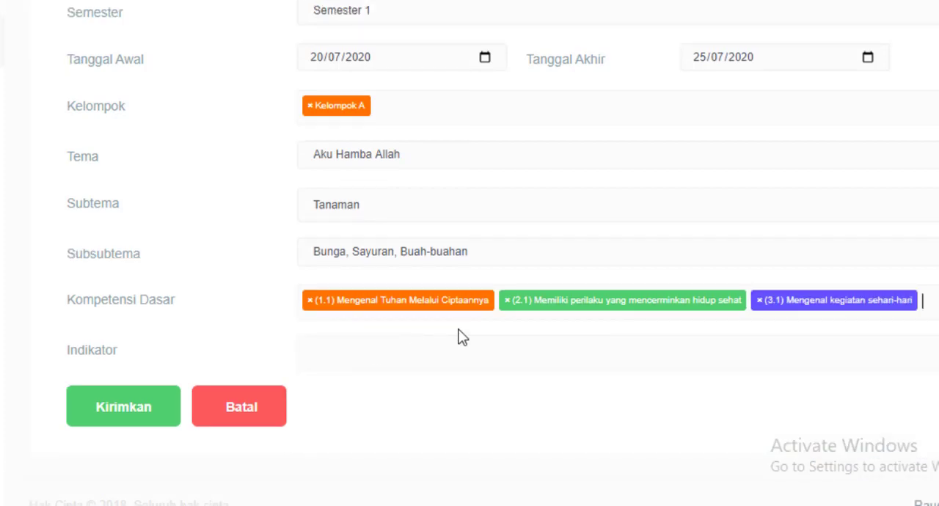
Add (NAM) - (1.1.1) Mempercayai adanya Tuhan melalui ciptaan Nya as an Indikator of the plan.
left_click(345, 359)
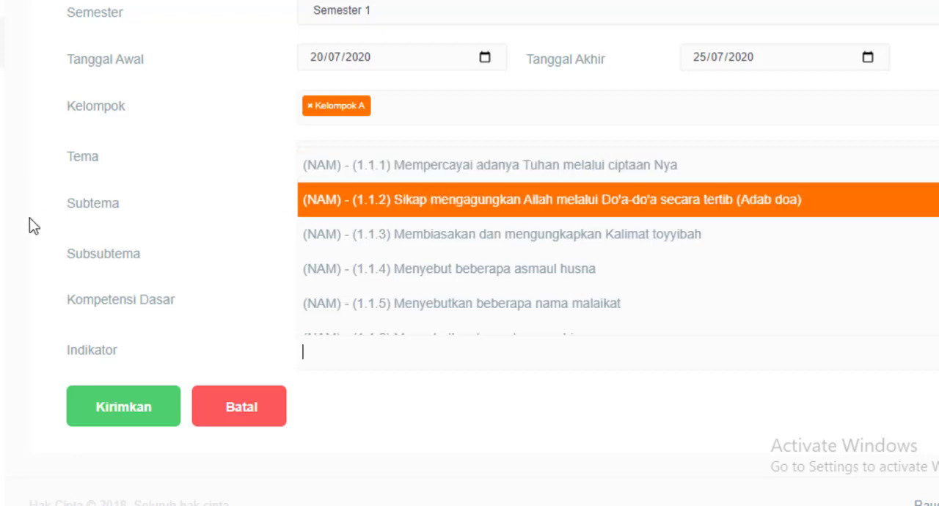
left_click(30, 226)
left_click(328, 357)
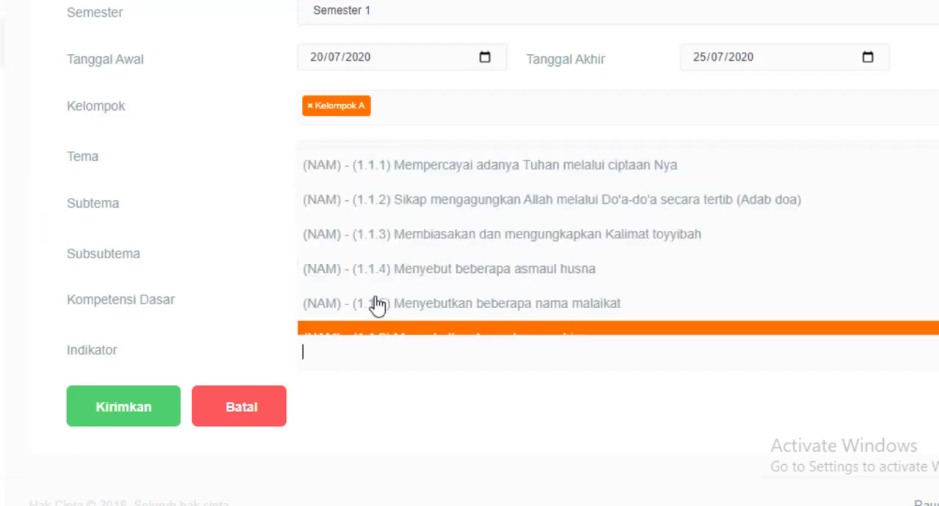
left_click(338, 169)
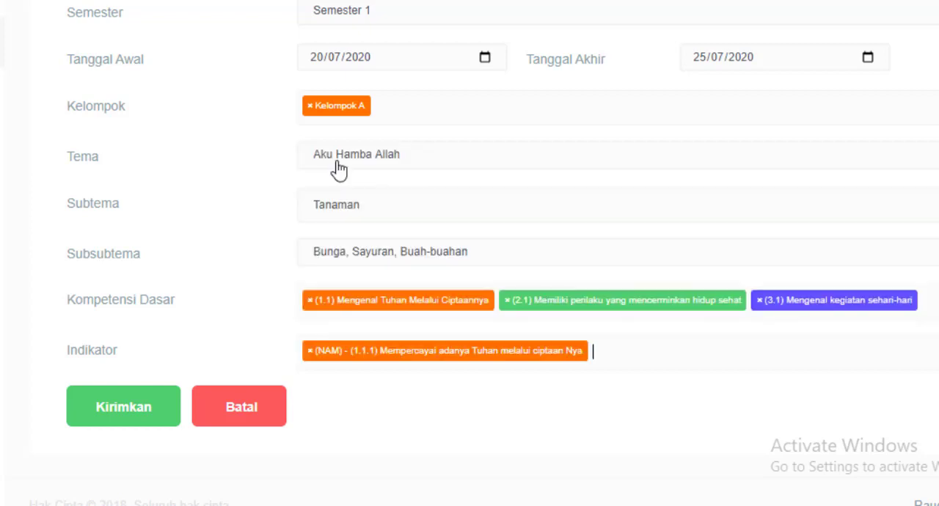
Add (FM) - (2.1.1) Terbiasa melakukan kegiatan-kegiatan sendiri as an Indikator of the plan.
left_click(637, 359)
scroll(453, 247, "down", 4)
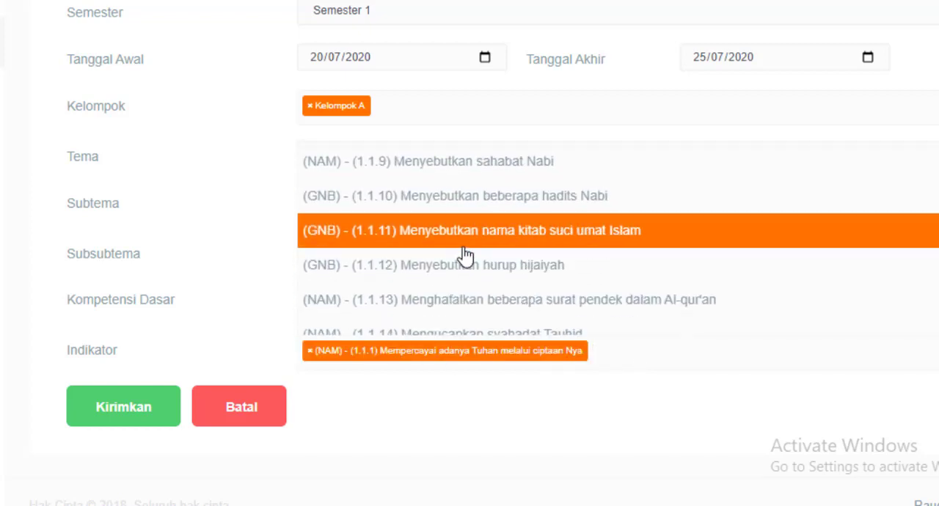
scroll(466, 255, "down", 2)
scroll(466, 255, "up", 5)
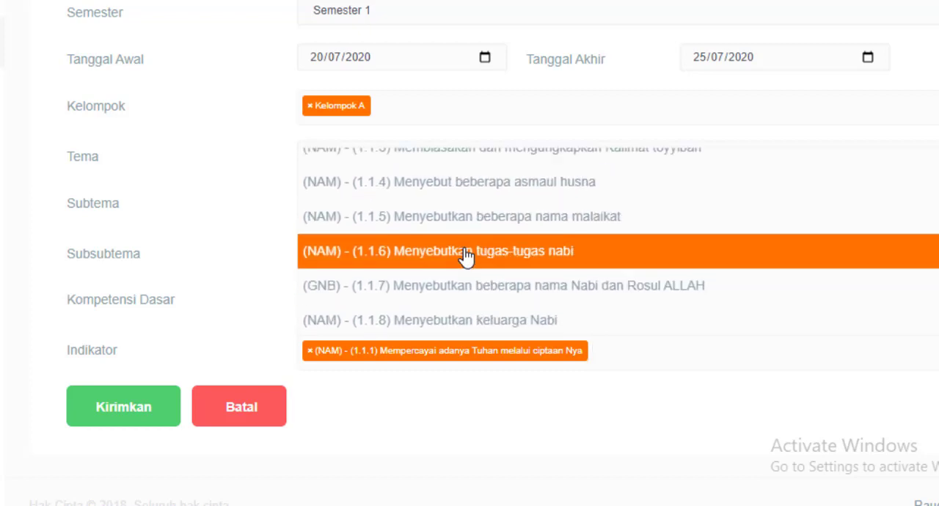
scroll(465, 255, "down", 1)
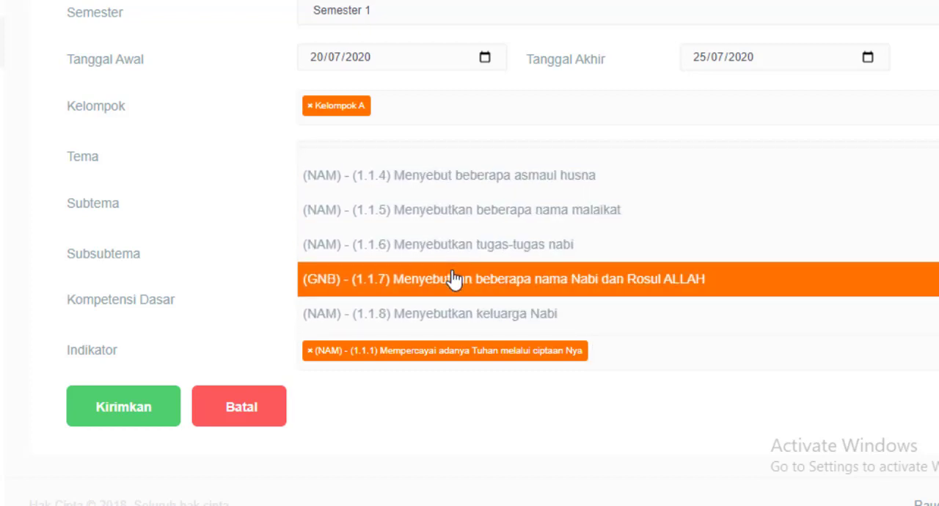
scroll(425, 292, "up", 3)
scroll(426, 291, "down", 2)
scroll(428, 291, "down", 6)
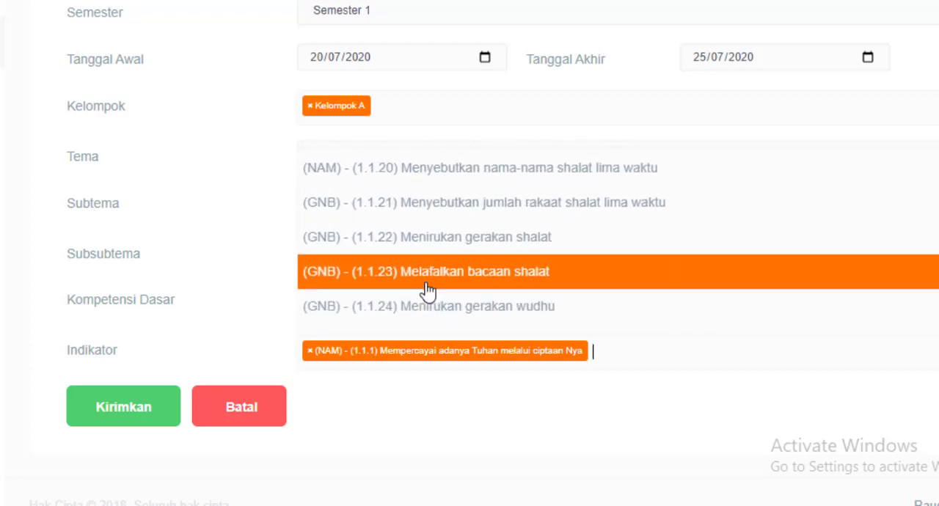
scroll(428, 292, "down", 2)
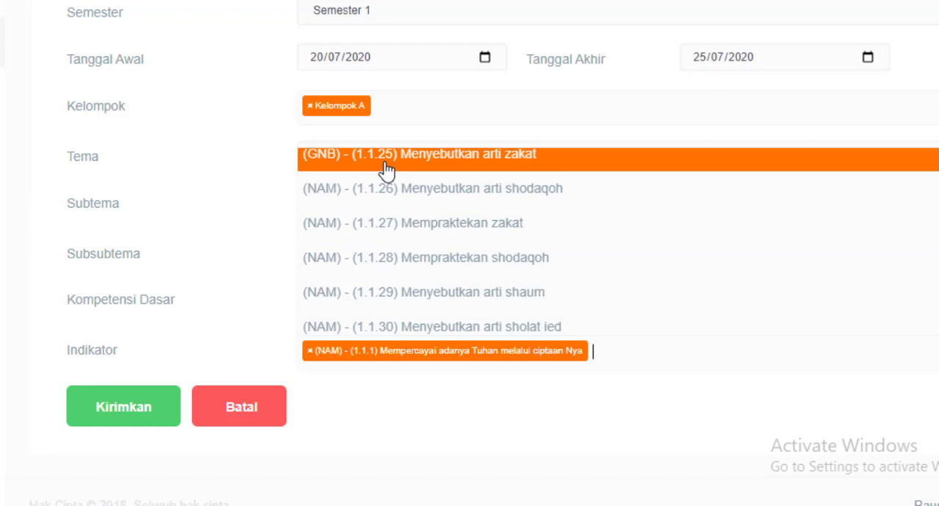
scroll(385, 169, "down", 1)
scroll(386, 172, "up", 3)
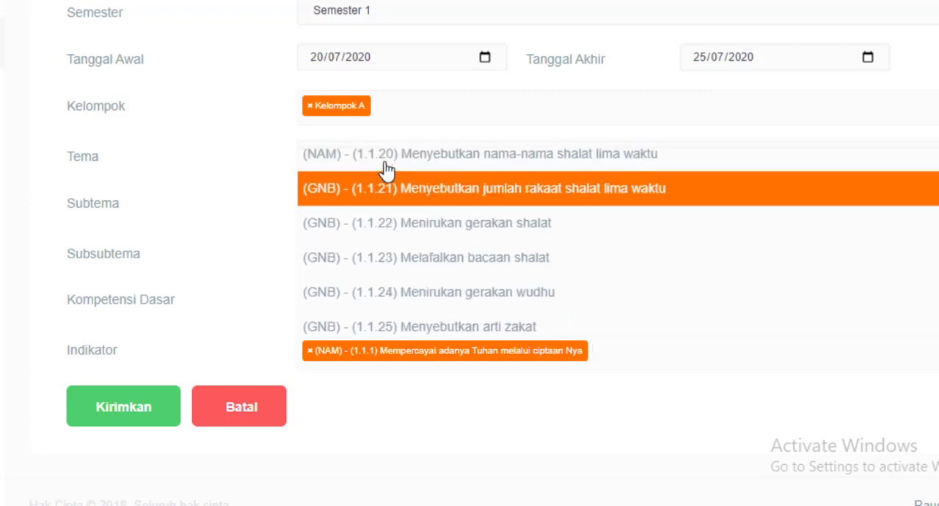
scroll(389, 271, "down", 12)
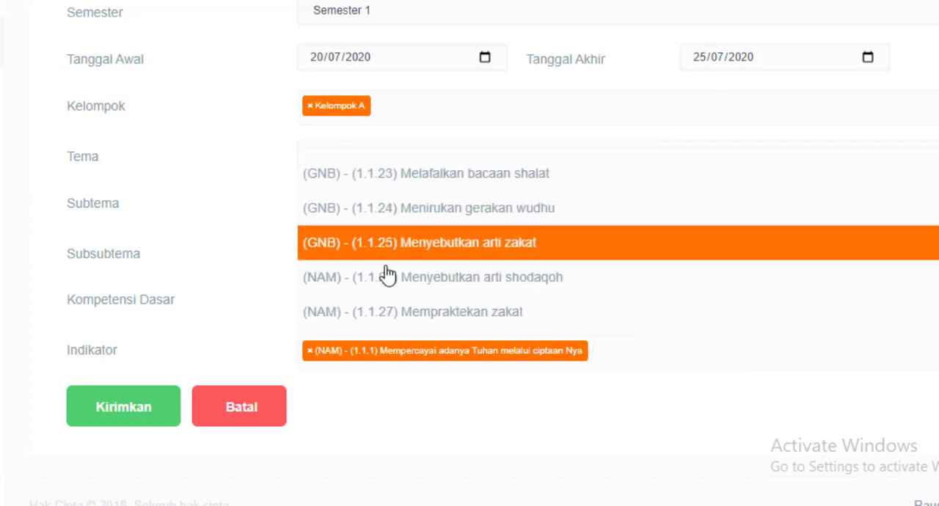
scroll(396, 273, "down", 12)
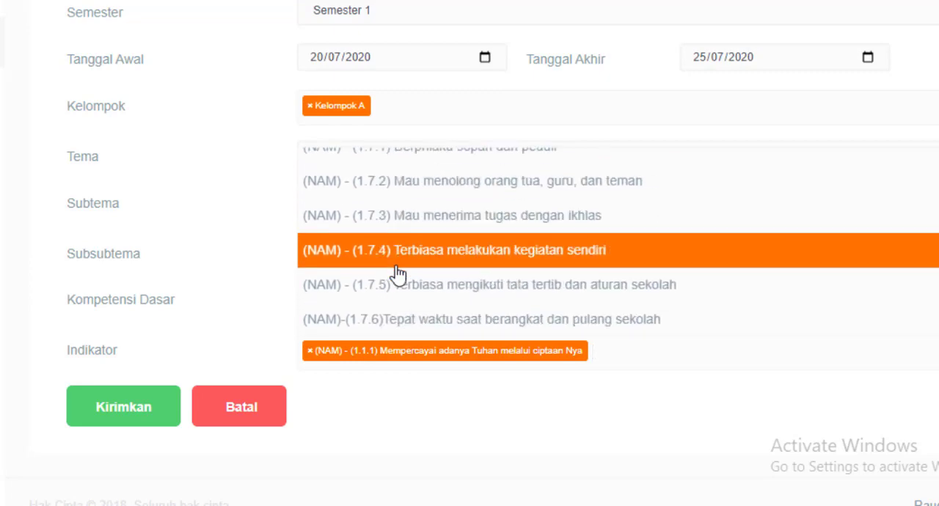
scroll(397, 273, "down", 5)
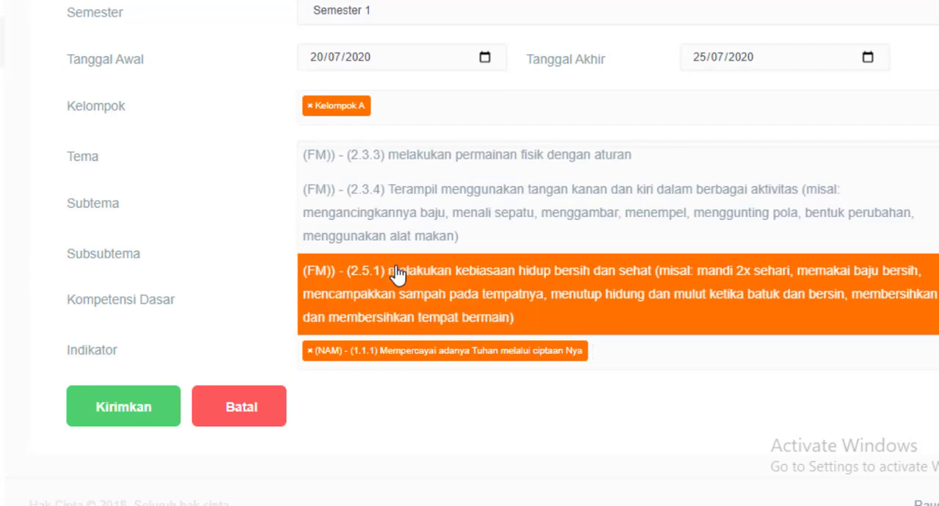
scroll(367, 204, "up", 5)
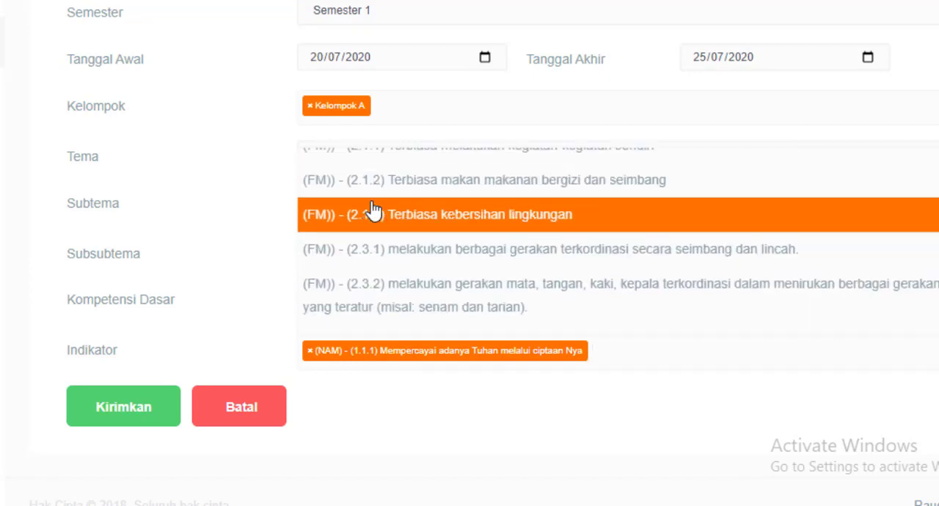
scroll(373, 209, "up", 1)
scroll(373, 209, "down", 2)
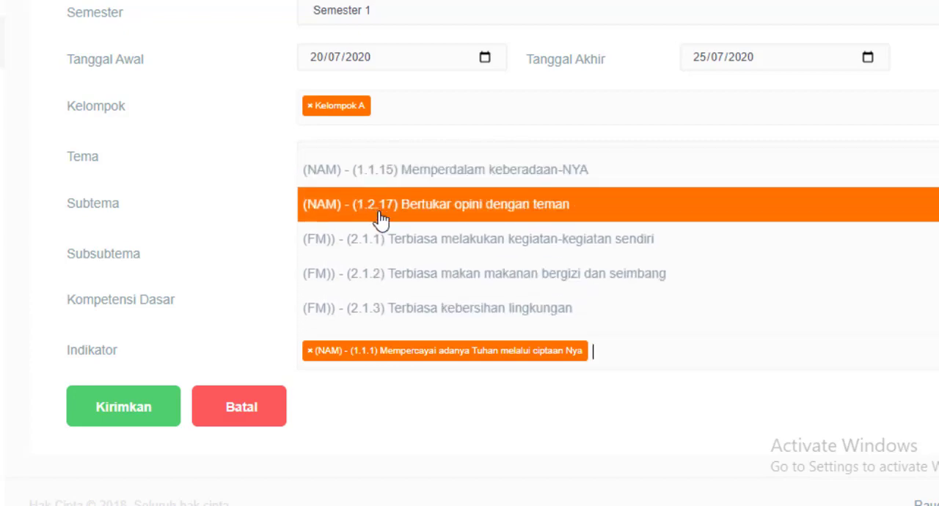
left_click(380, 253)
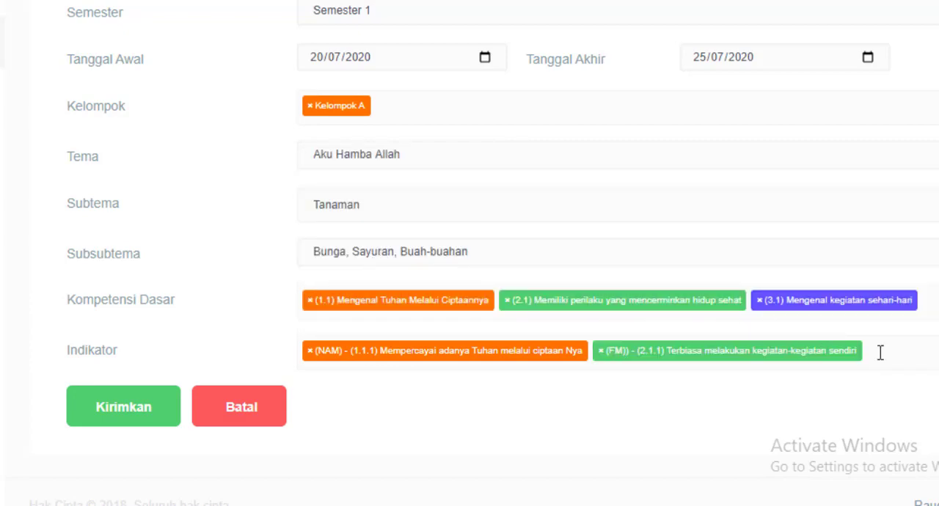
Add the Indikator (KOG) - (3.1.1) Terbiasa menunjukkan aktivitas yang bersifat eksploratif dan menyelidik to the plan.
left_click(880, 353)
scroll(411, 266, "down", 10)
scroll(414, 269, "down", 15)
scroll(413, 271, "down", 8)
scroll(409, 270, "down", 5)
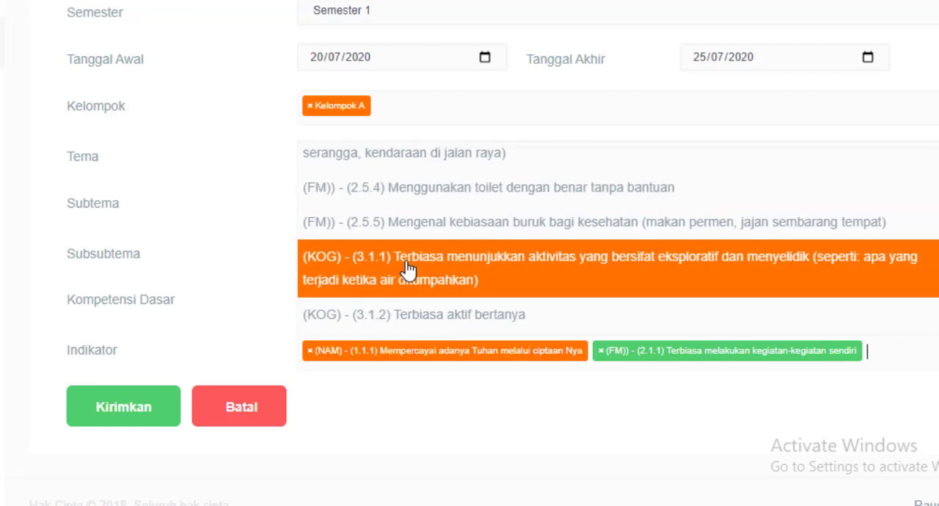
scroll(407, 268, "up", 2)
scroll(392, 275, "down", 2)
left_click(373, 267)
Add (BHS) (4.1.1) Terbiasa ramah menyapa as an Indikator of the plan.
left_click(894, 378)
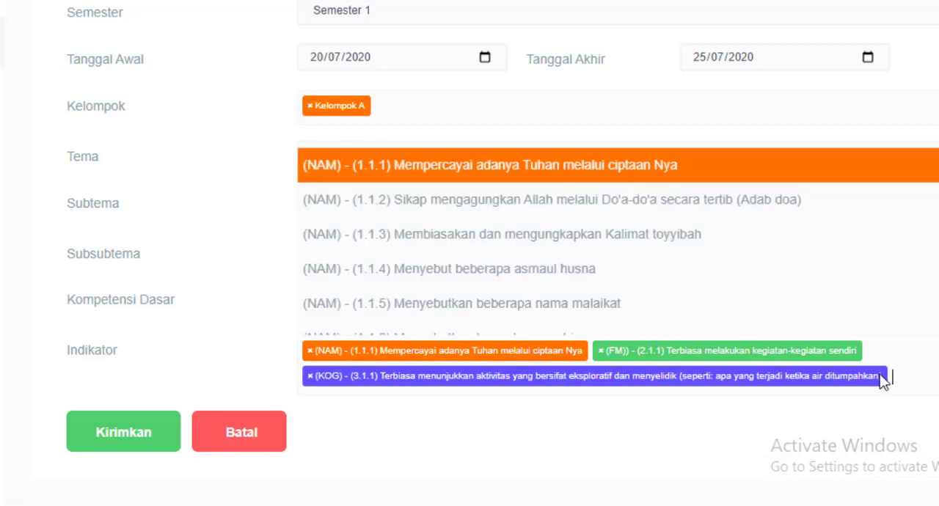
scroll(367, 268, "down", 6)
scroll(393, 272, "down", 15)
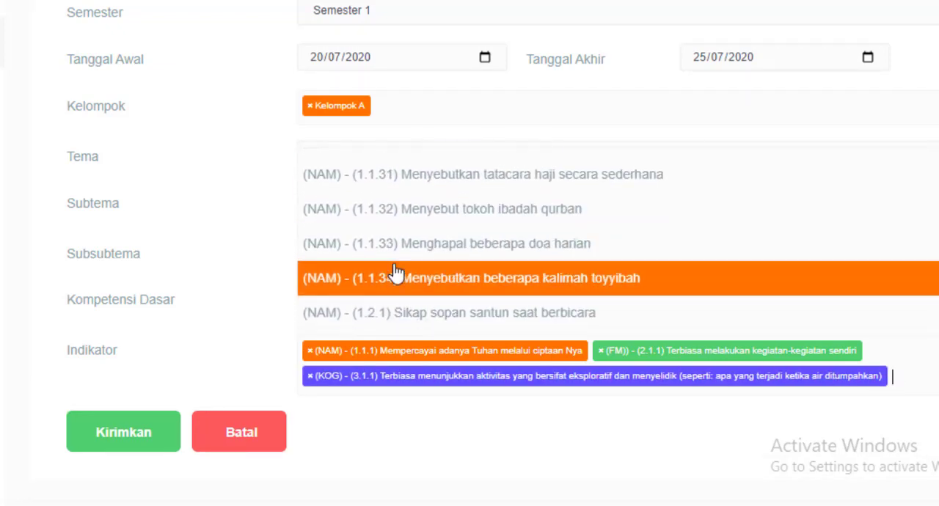
scroll(397, 272, "down", 15)
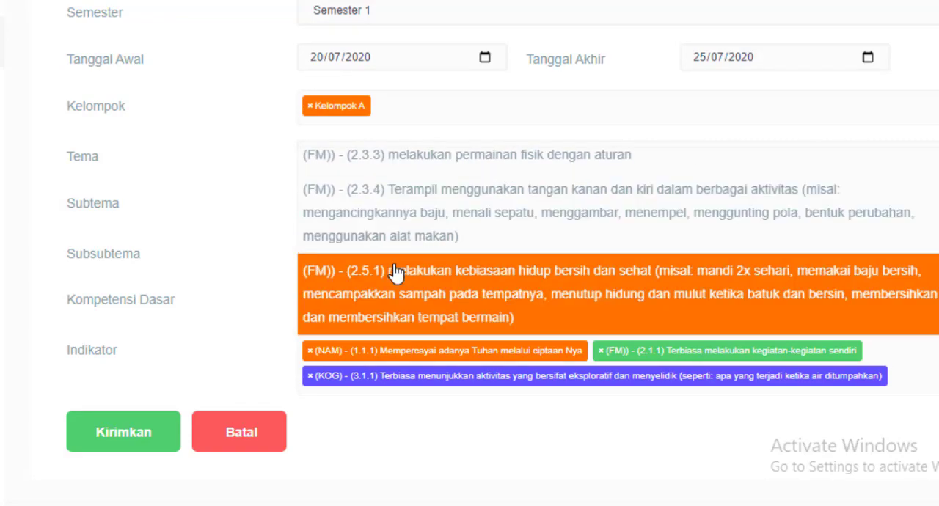
scroll(396, 272, "down", 15)
scroll(396, 272, "down", 15)
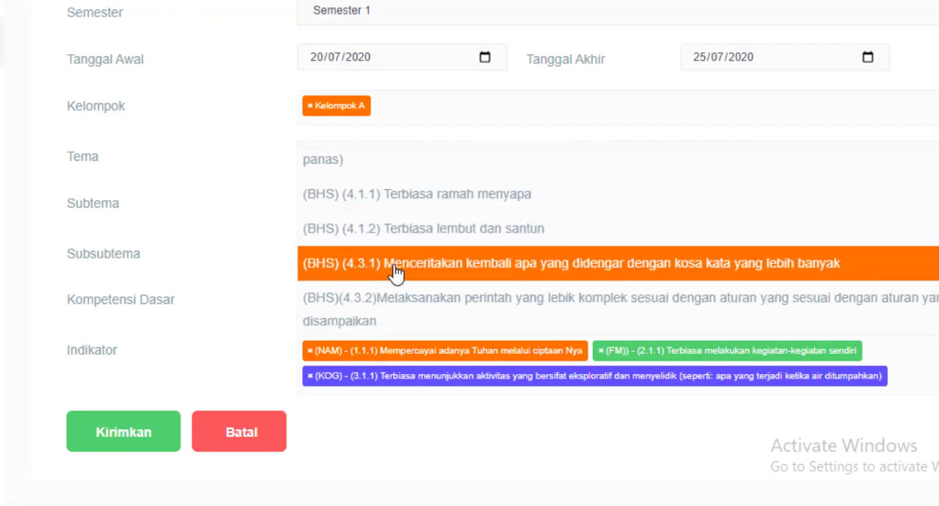
scroll(396, 273, "down", 5)
scroll(373, 228, "up", 5)
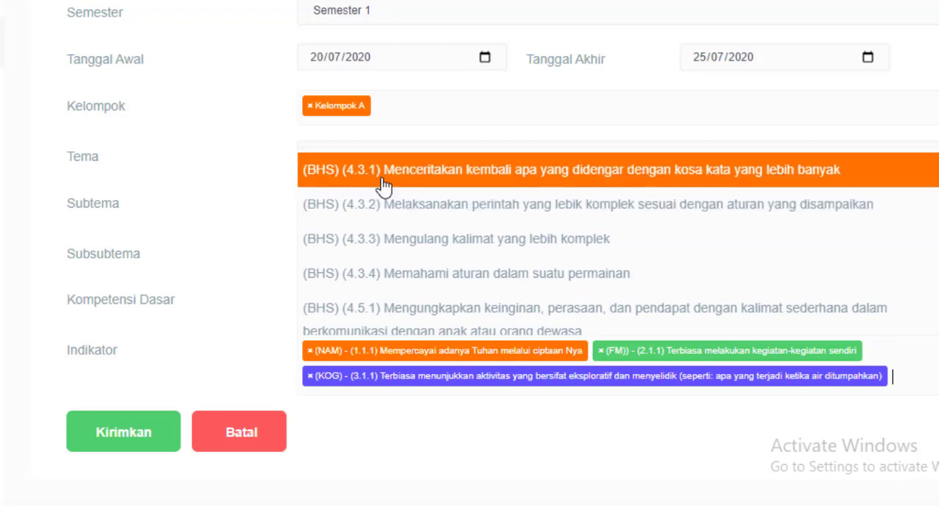
scroll(380, 191, "up", 3)
left_click(392, 208)
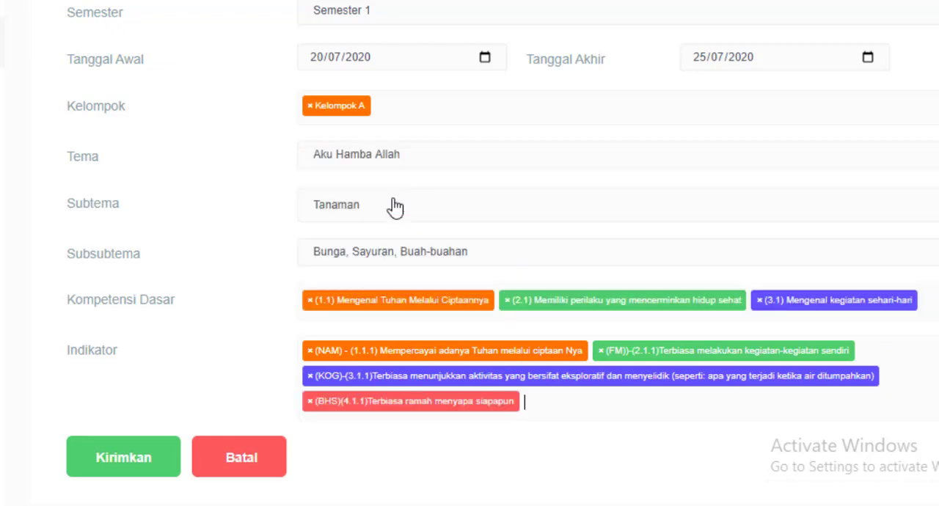
Add (osi) - (5.1.1) Terbiasa menyapa guru saat penyambutan to the plan's Indikator.
left_click(512, 399)
scroll(407, 279, "down", 15)
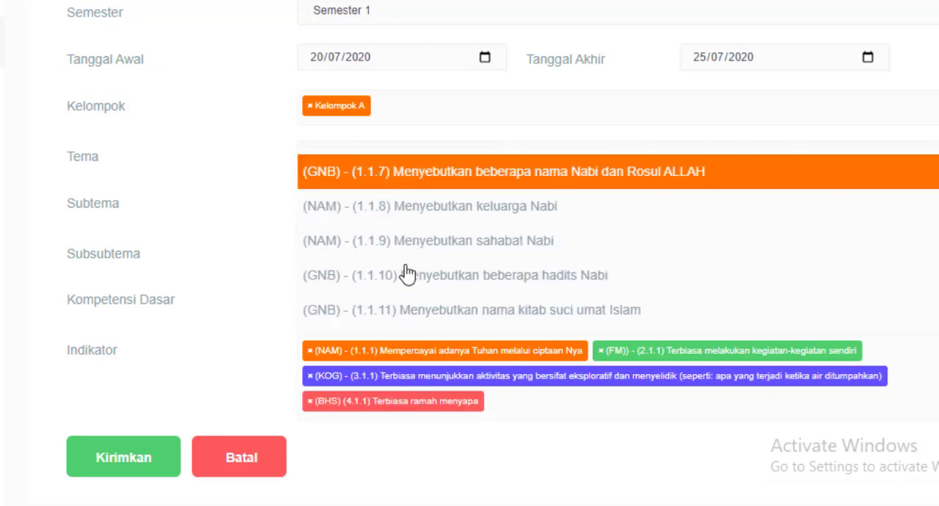
scroll(408, 291, "down", 20)
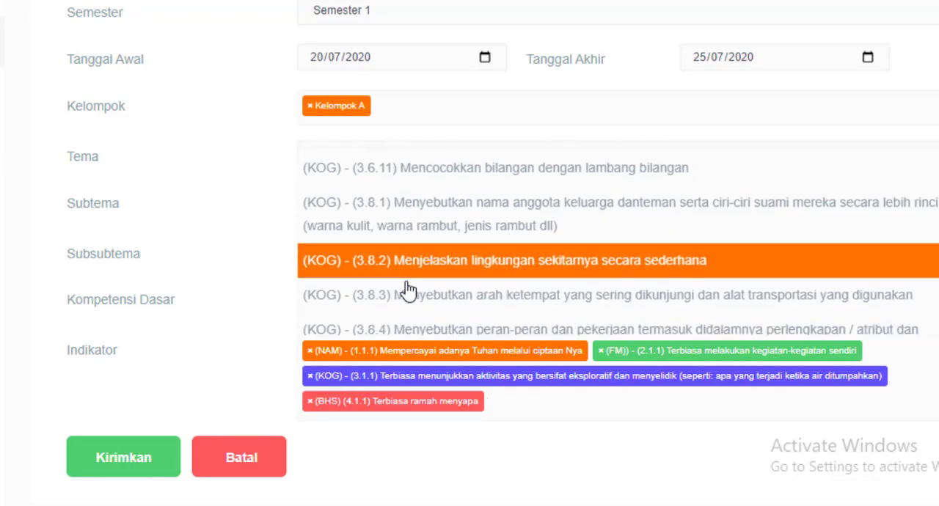
scroll(407, 290, "down", 20)
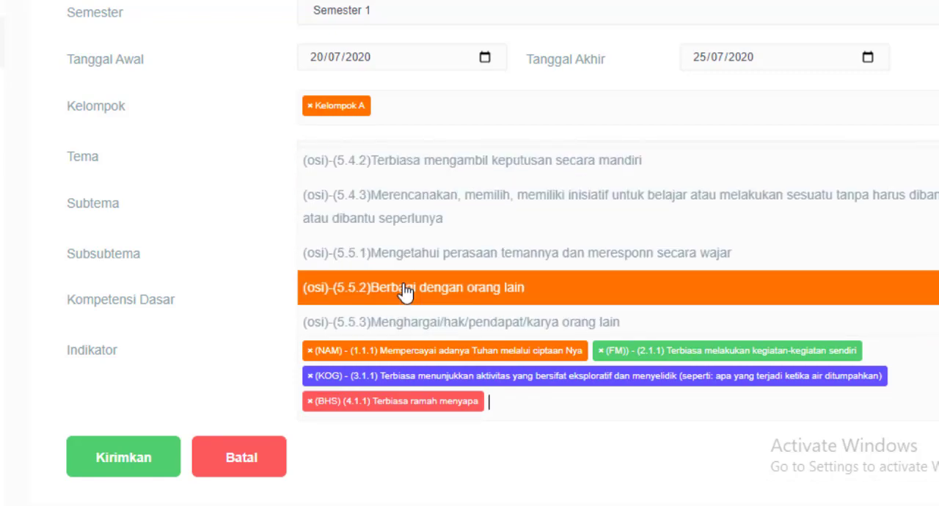
scroll(389, 268, "up", 2)
scroll(390, 269, "up", 9)
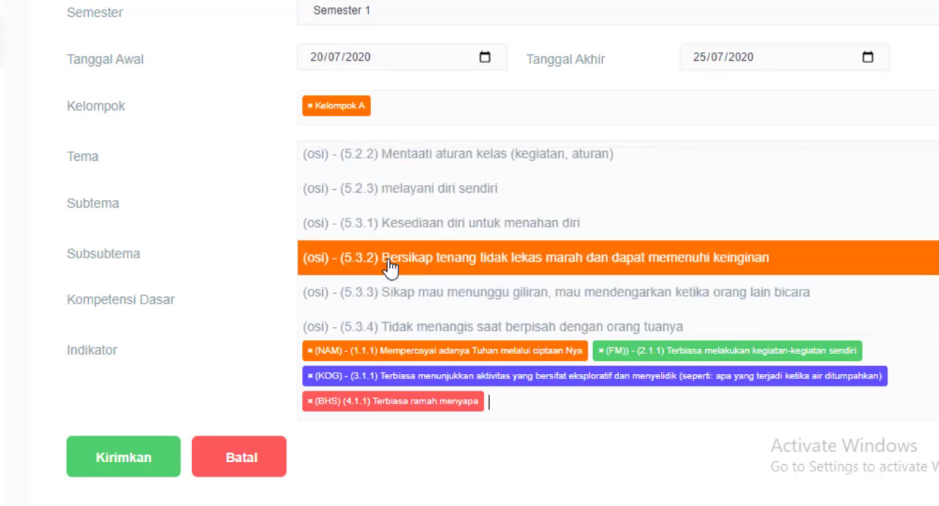
scroll(389, 269, "up", 2)
scroll(389, 268, "up", 11)
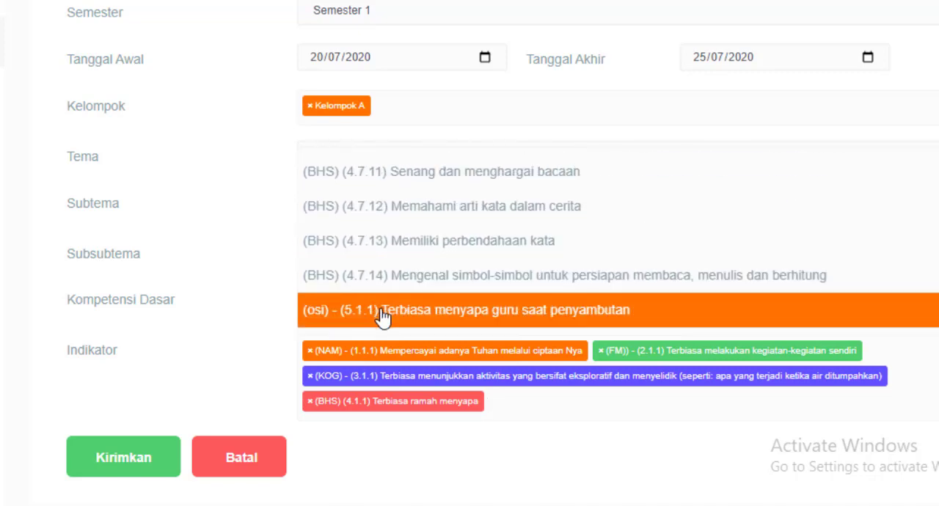
left_click(386, 311)
Add the Indikator (eni) - (6.1.1) Menghargai keindahan diri sendiri, karya itu sendiri atau orang lain, alam dan lingkungan sekitar to the plan.
left_click(768, 410)
scroll(478, 286, "down", 15)
scroll(470, 290, "down", 20)
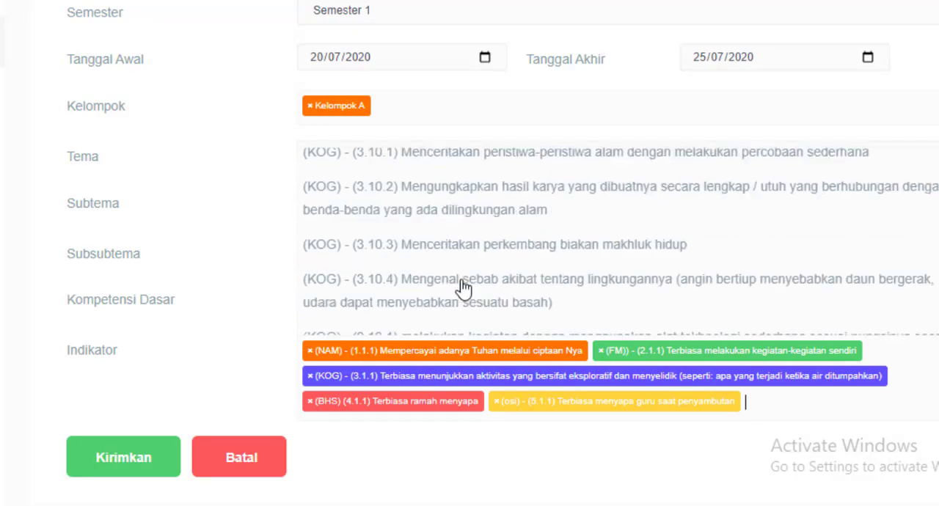
scroll(466, 242, "down", 10)
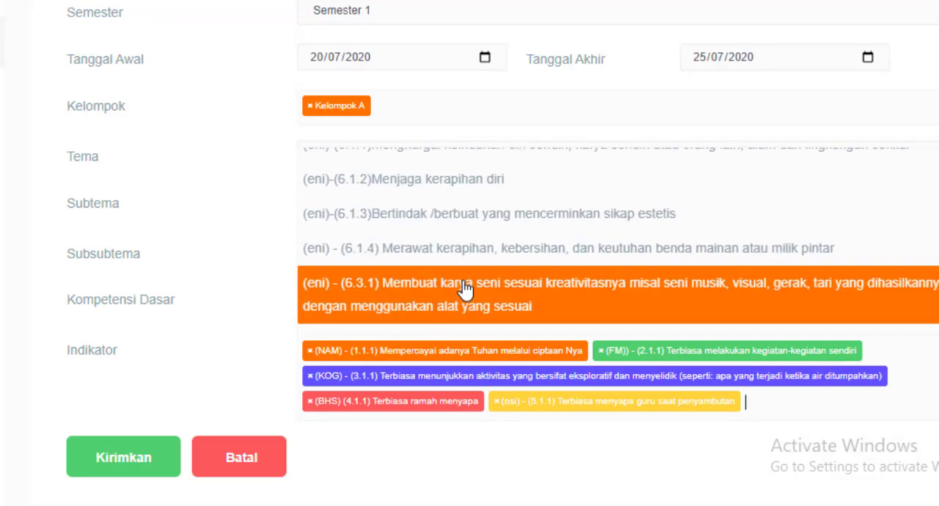
scroll(413, 272, "up", 6)
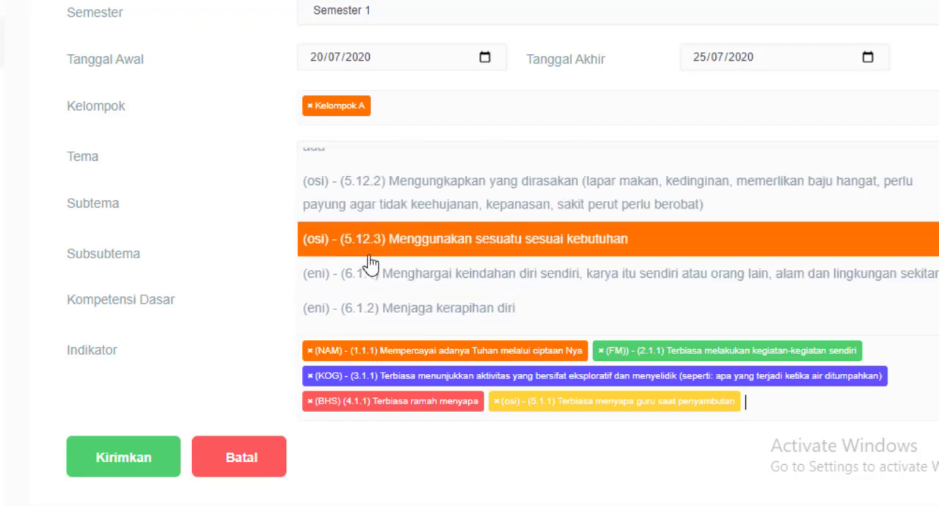
left_click(336, 282)
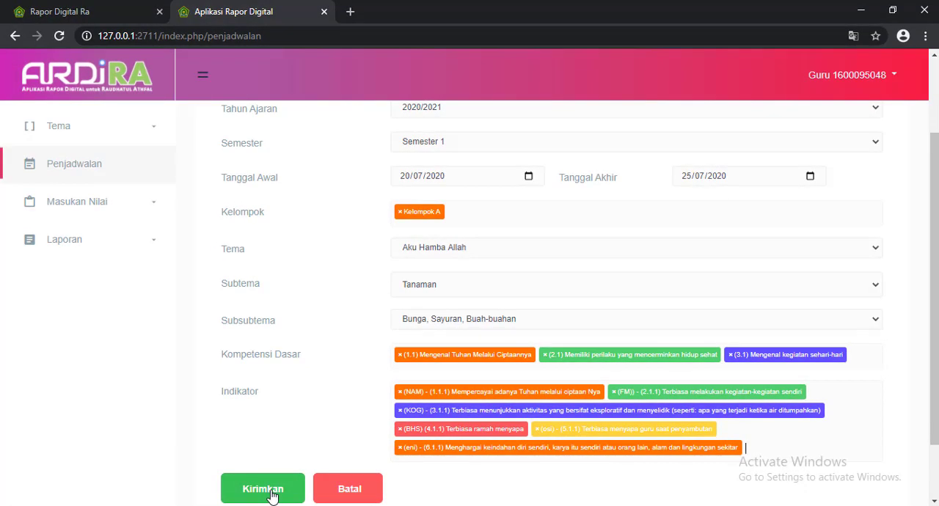
Submit the completed learning schedule, acknowledge the message, and dismiss the translation pop-up over the schedule list.
left_click(269, 491)
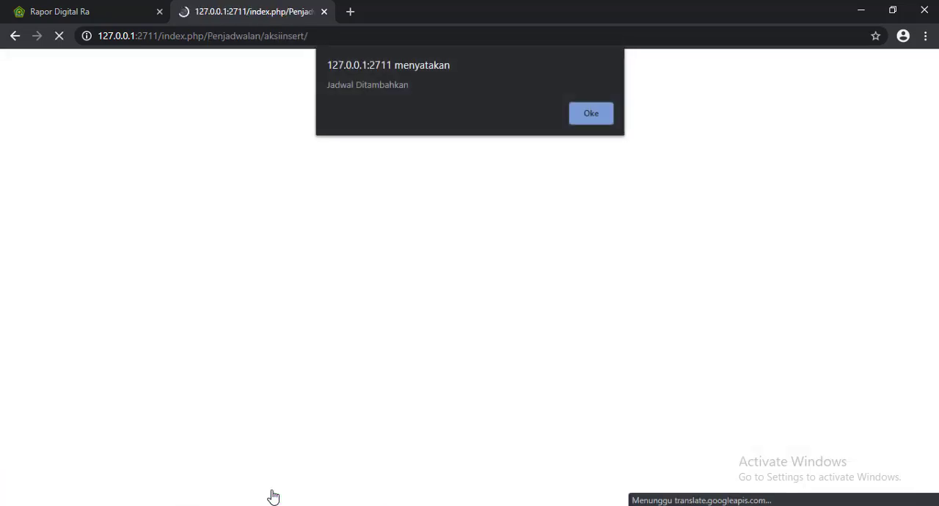
left_click(587, 117)
scroll(721, 360, "down", 3)
scroll(758, 282, "up", 1)
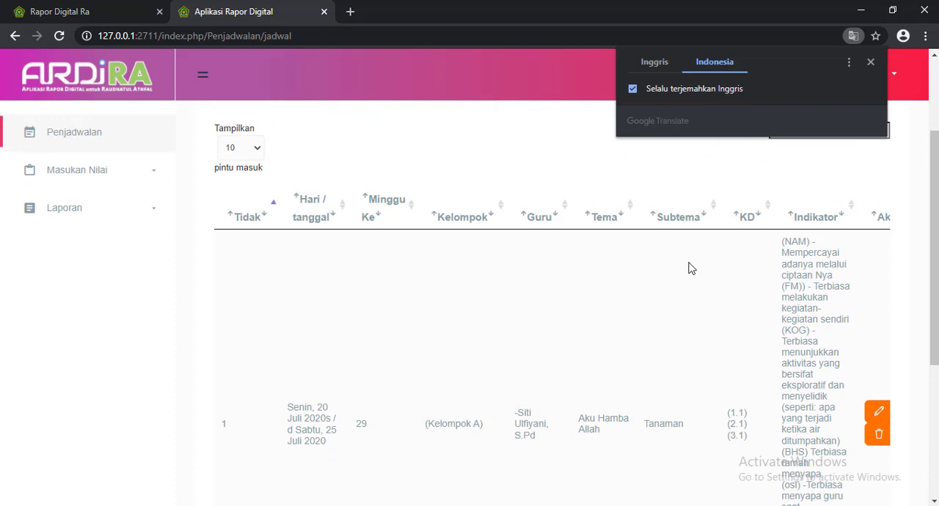
scroll(690, 268, "up", 1)
left_click(872, 62)
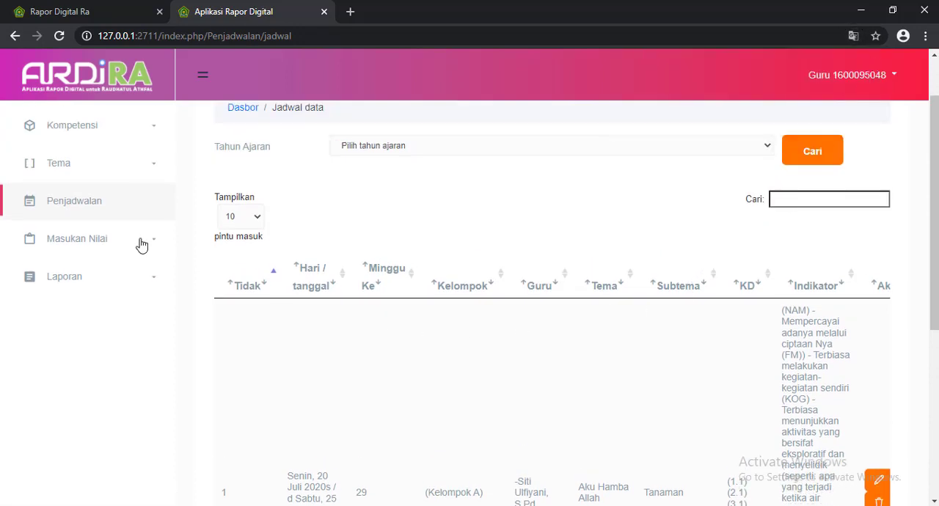
Open the daily (Harian) score entry page for the students.
left_click(92, 248)
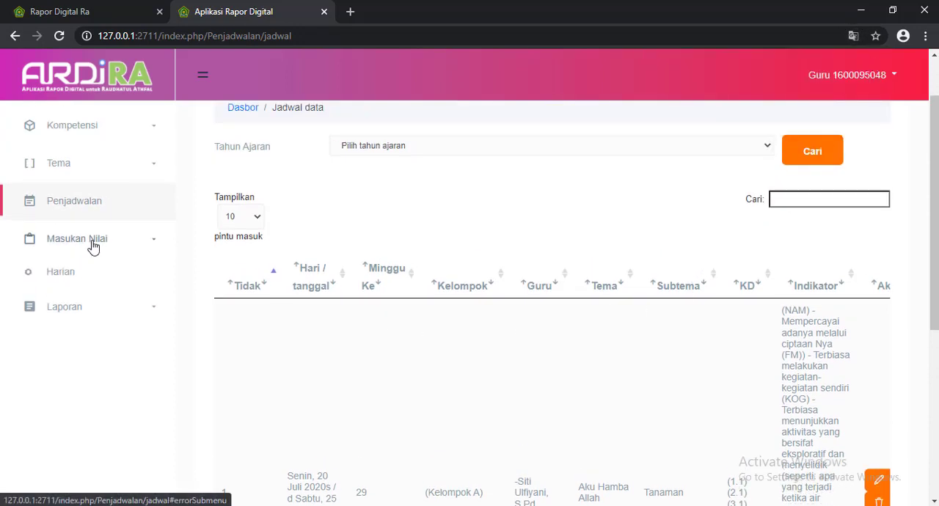
left_click(63, 268)
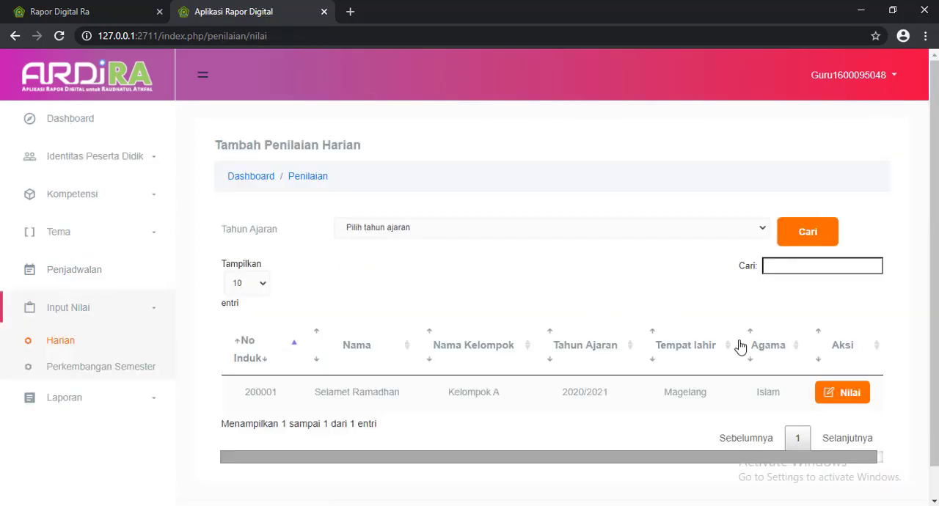